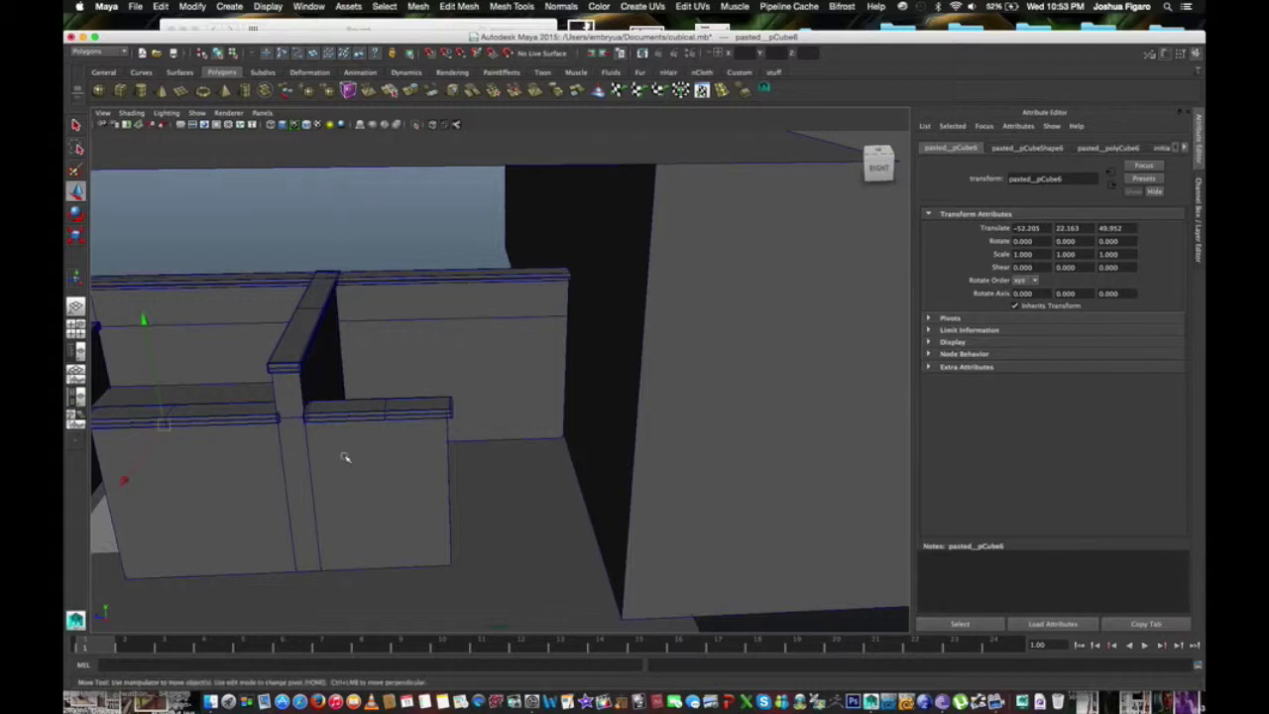
Step: Select the pasted_pPlane1 plane and hide it with Display > Hide > Hide Selection
scroll(345, 457, up, 3)
alt+drag(350, 463, 357, 489)
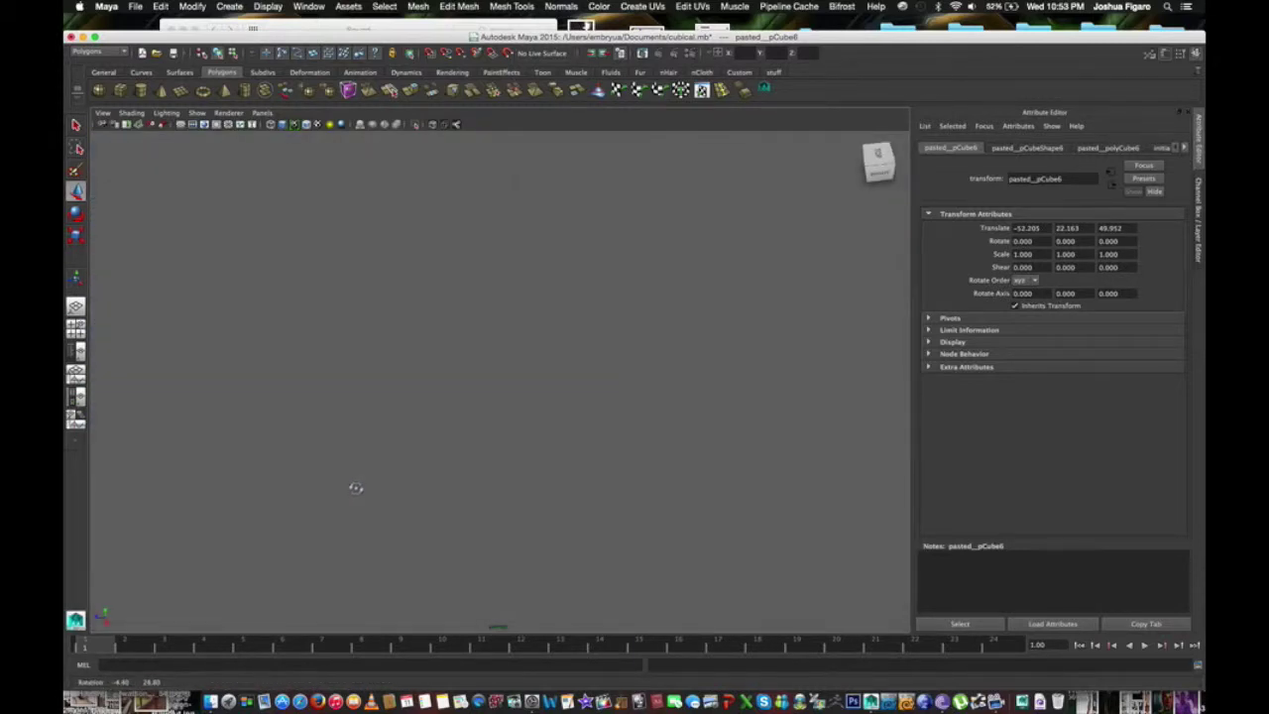
click(411, 437)
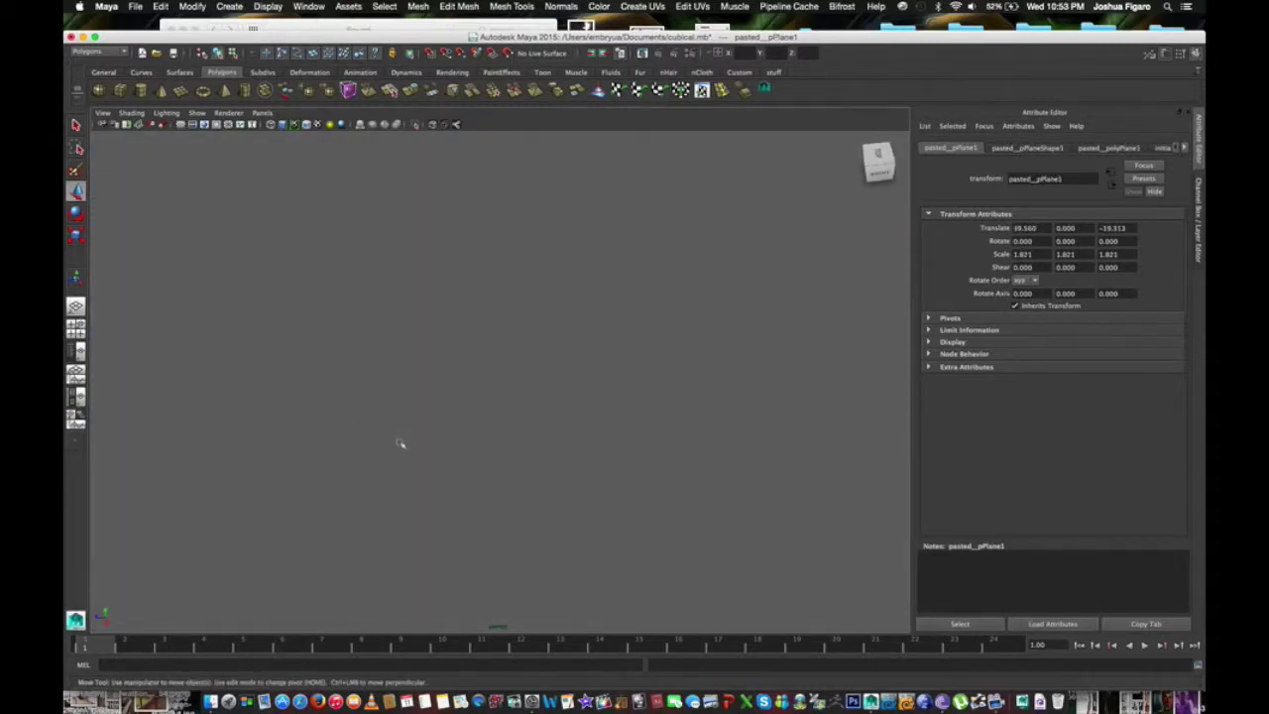
scroll(399, 443, down, 2)
scroll(397, 444, down, 2)
scroll(392, 445, down, 3)
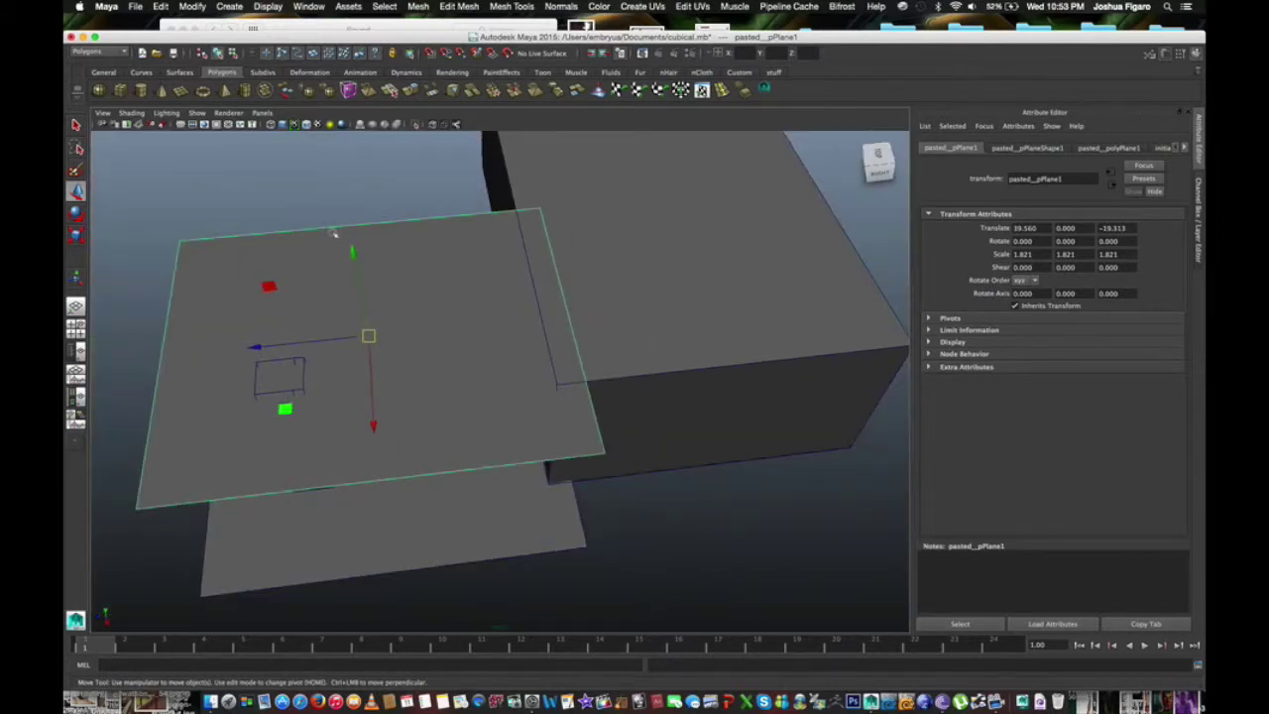
click(197, 114)
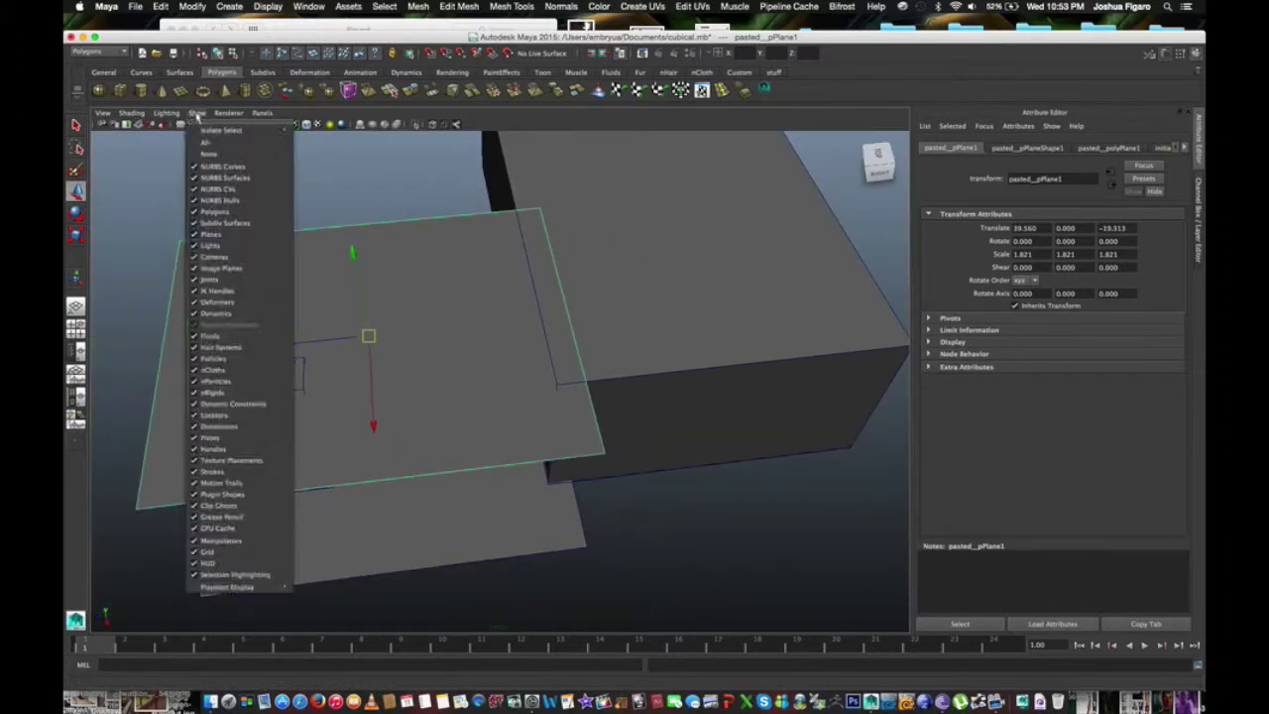
click(262, 113)
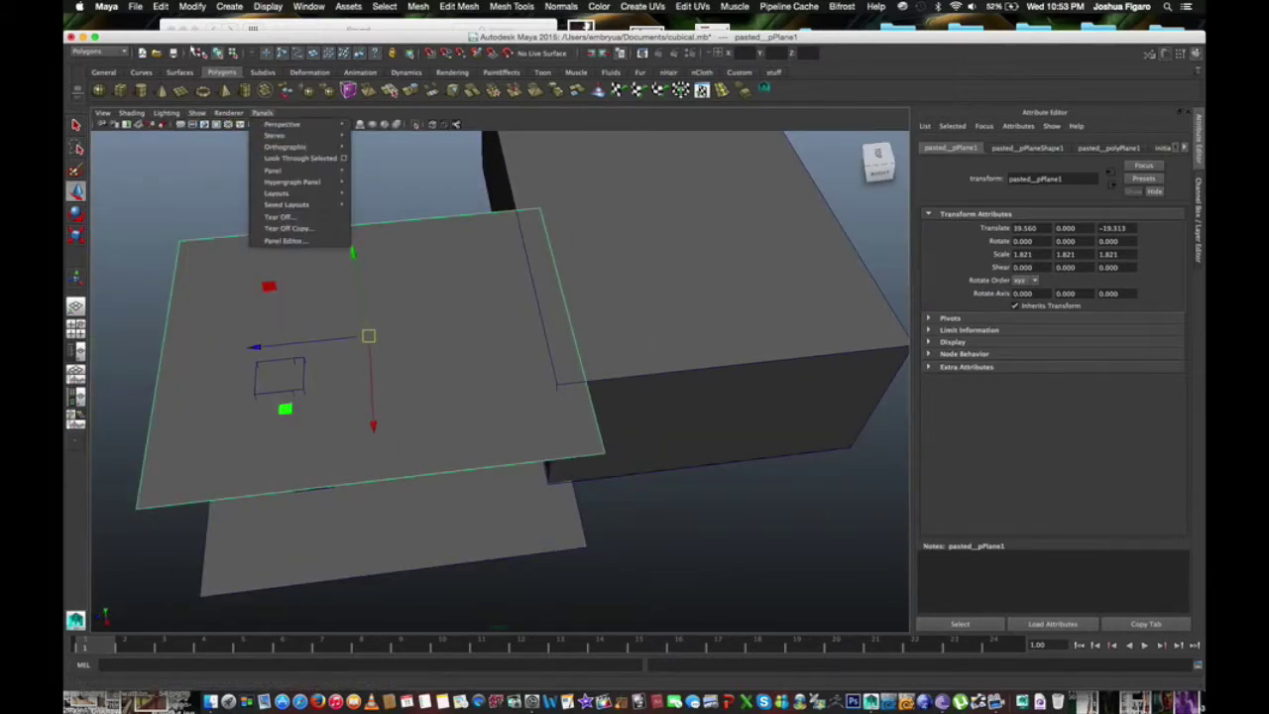
click(159, 6)
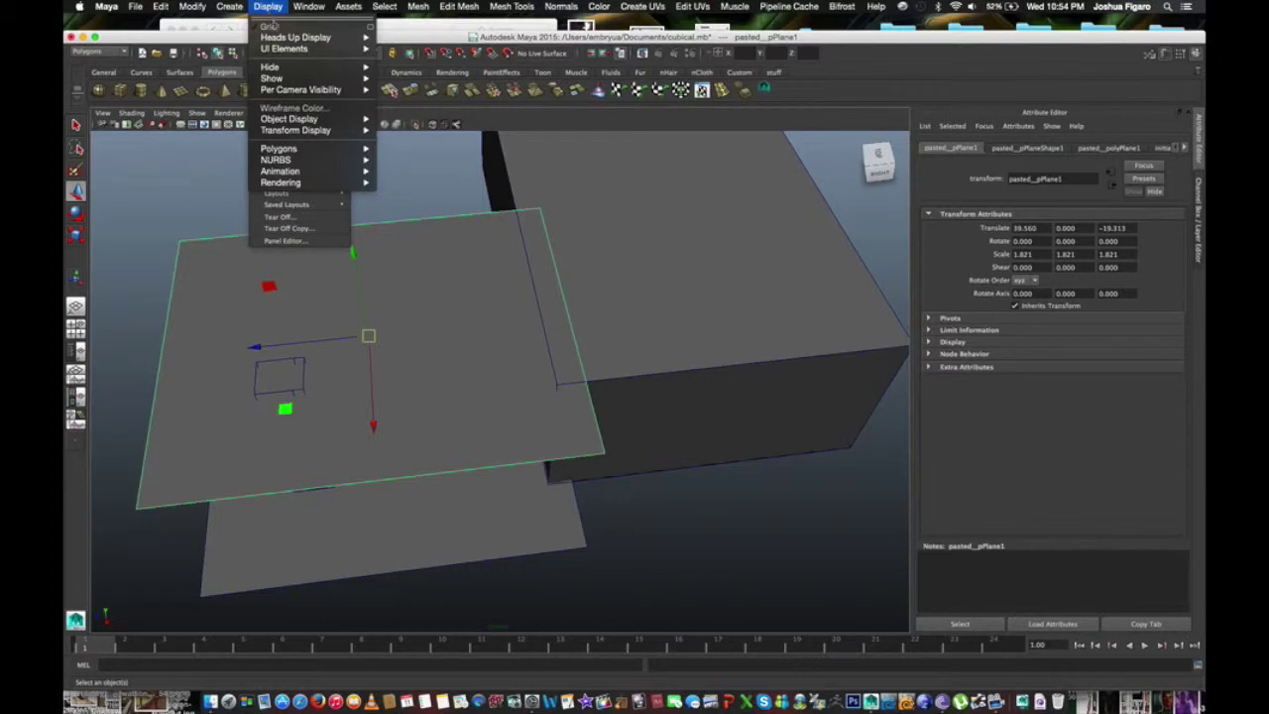
mouse_move(269, 67)
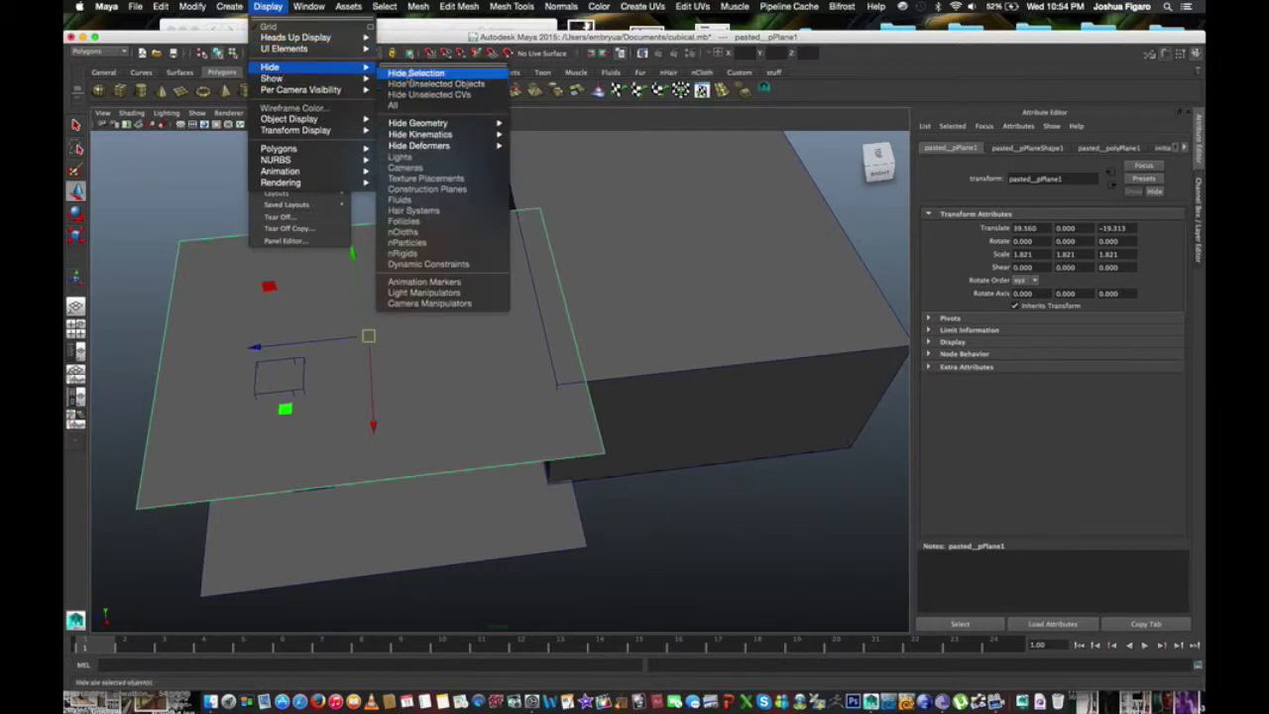
click(408, 73)
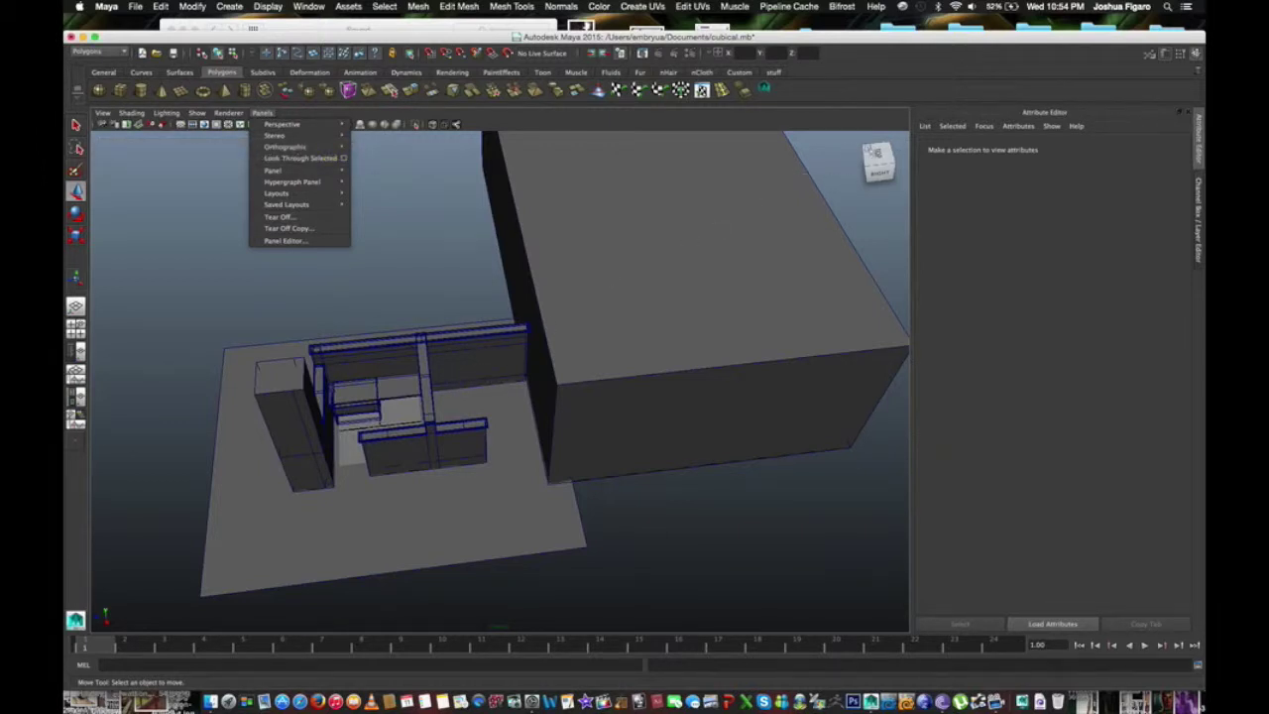
Step: Switch to the top view and drag out a new polygon cube, pCube8, over the desk
click(876, 156)
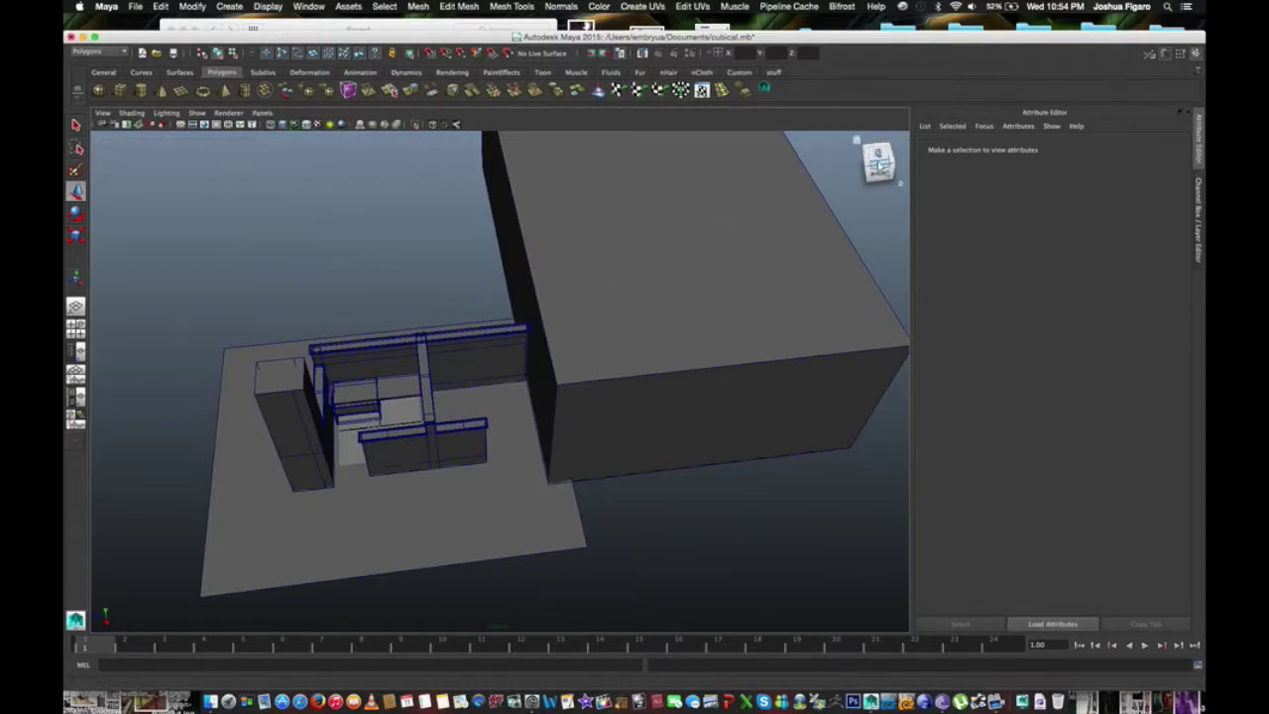
click(875, 156)
scroll(481, 459, up, 5)
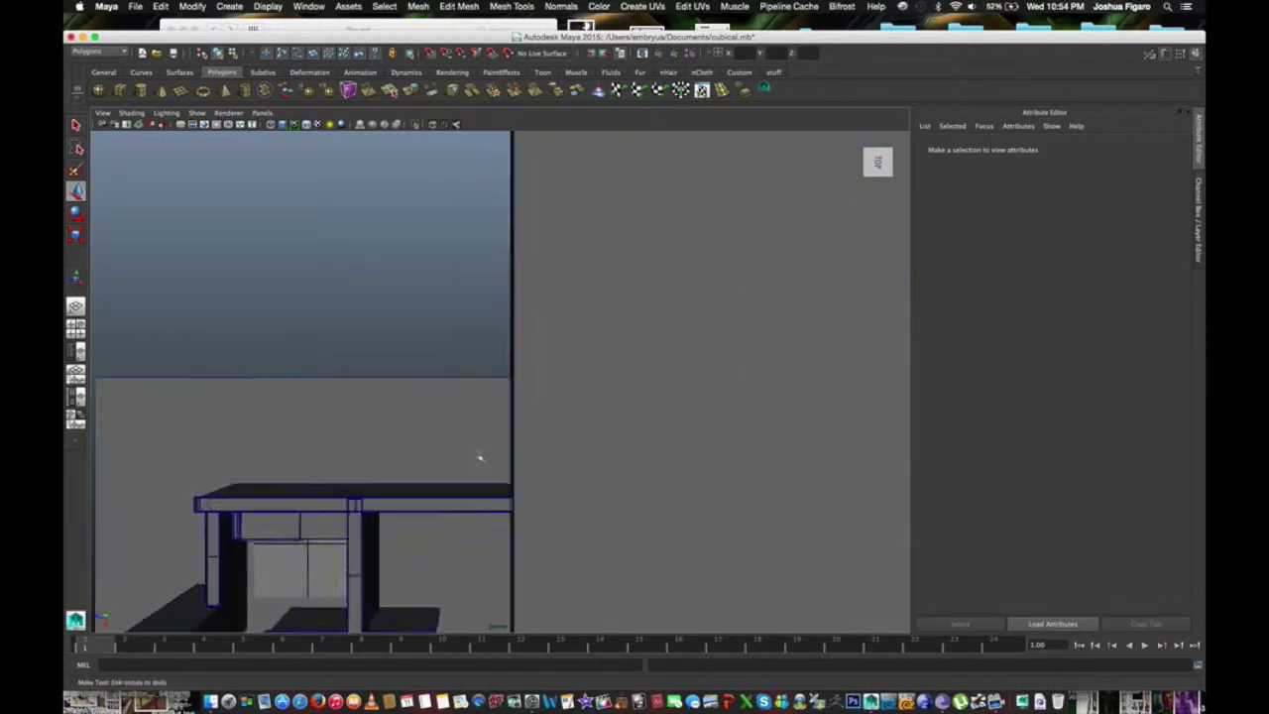
alt+drag(469, 463, 576, 174)
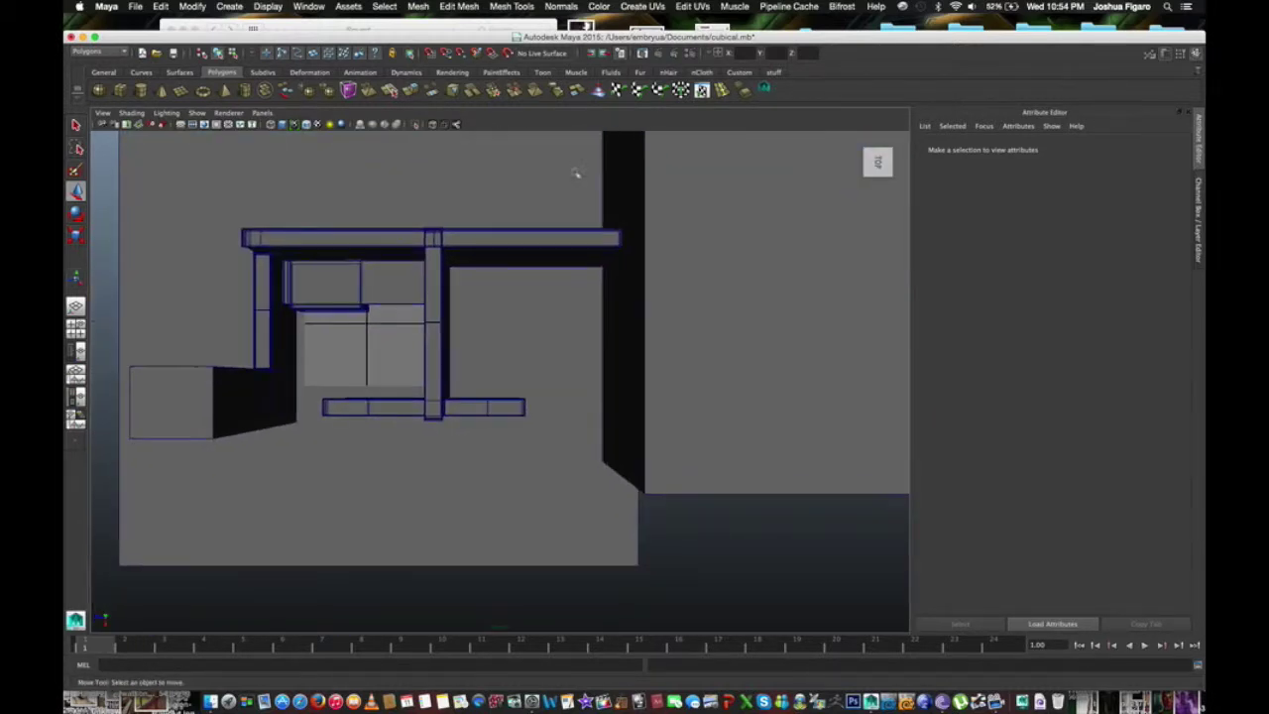
click(121, 91)
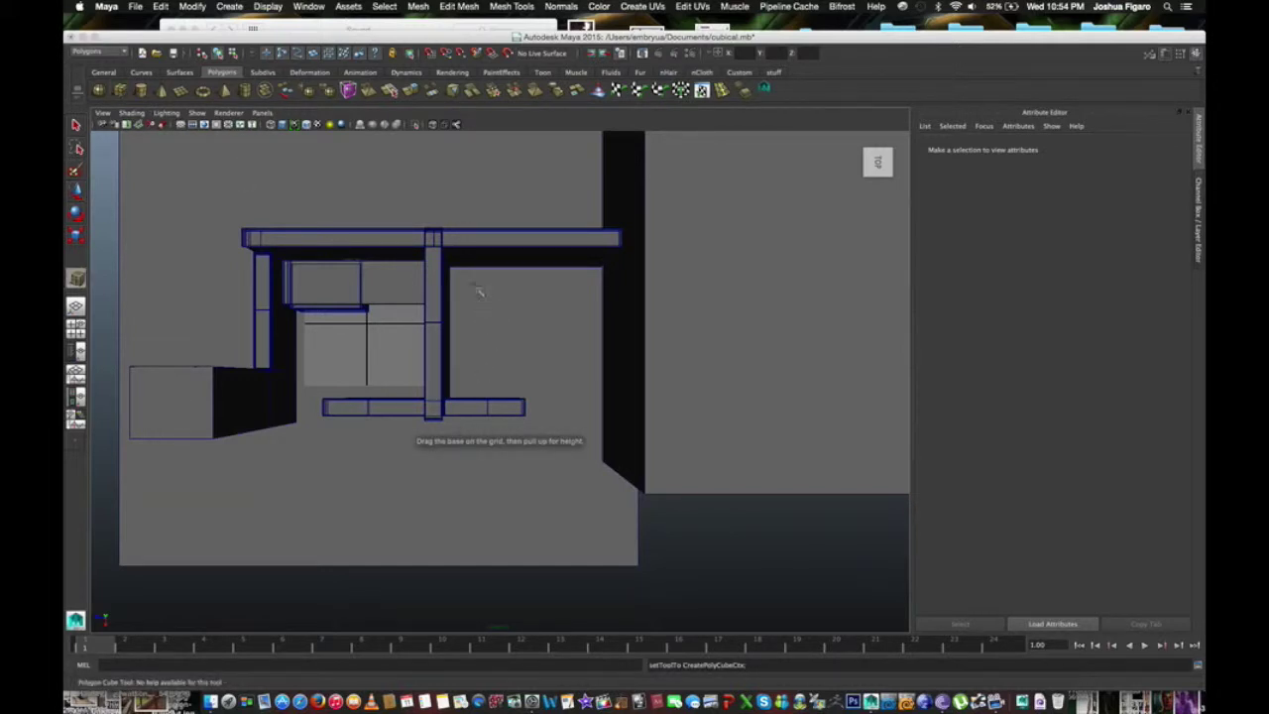
mouse_move(451, 266)
mouse_down()
mouse_move(610, 315)
mouse_move(599, 219)
mouse_up()
Step: Scale pCube8 flat on Y into a thin slab and move it down to counter height
key(w)
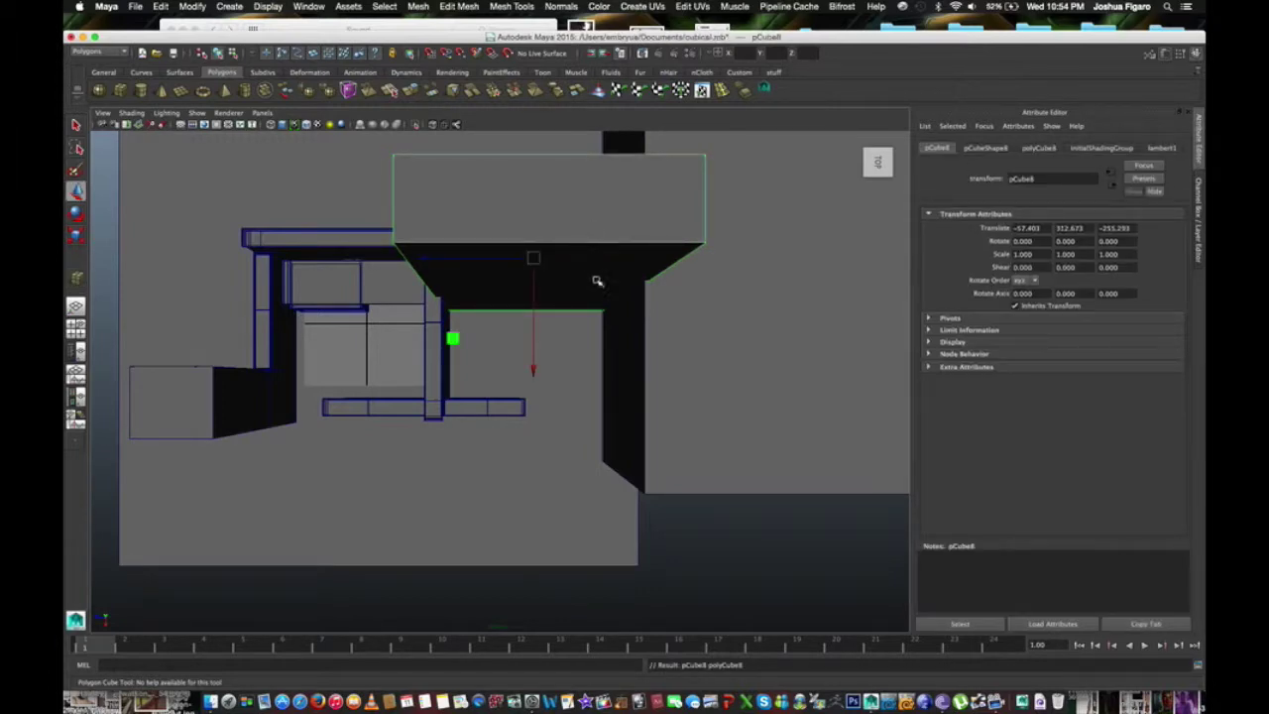
alt+drag(585, 306, 581, 221)
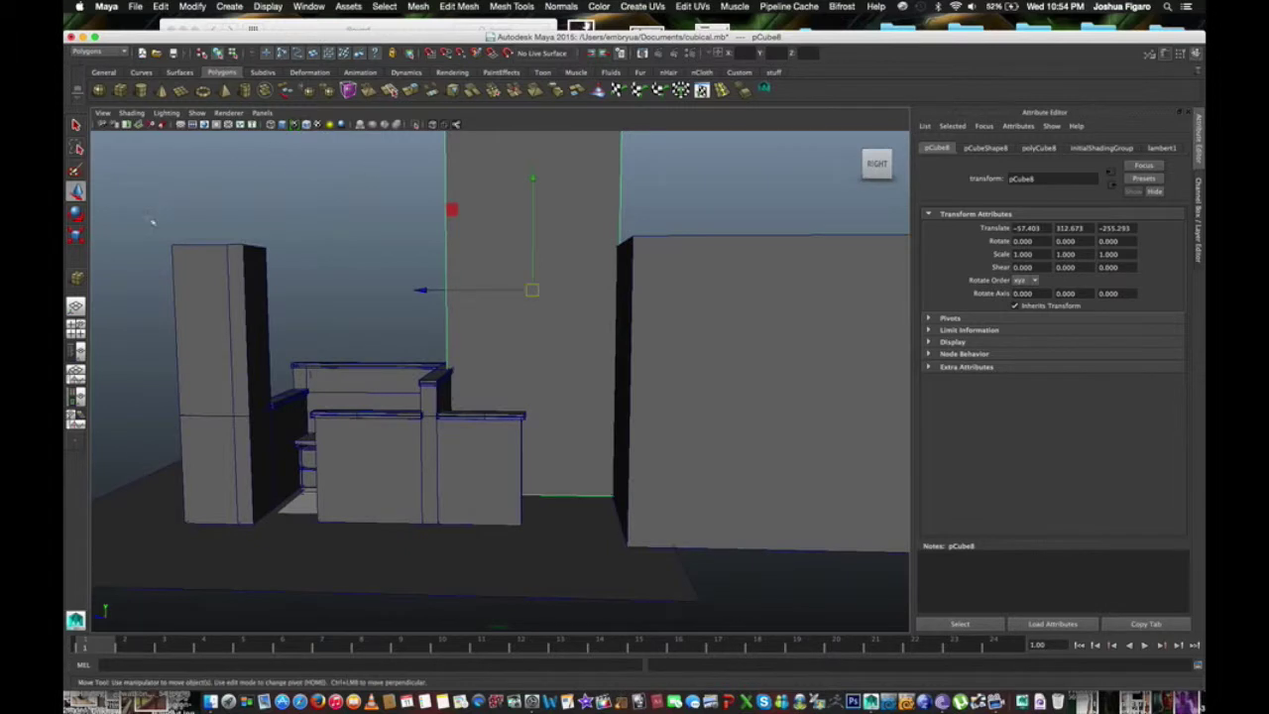
click(76, 237)
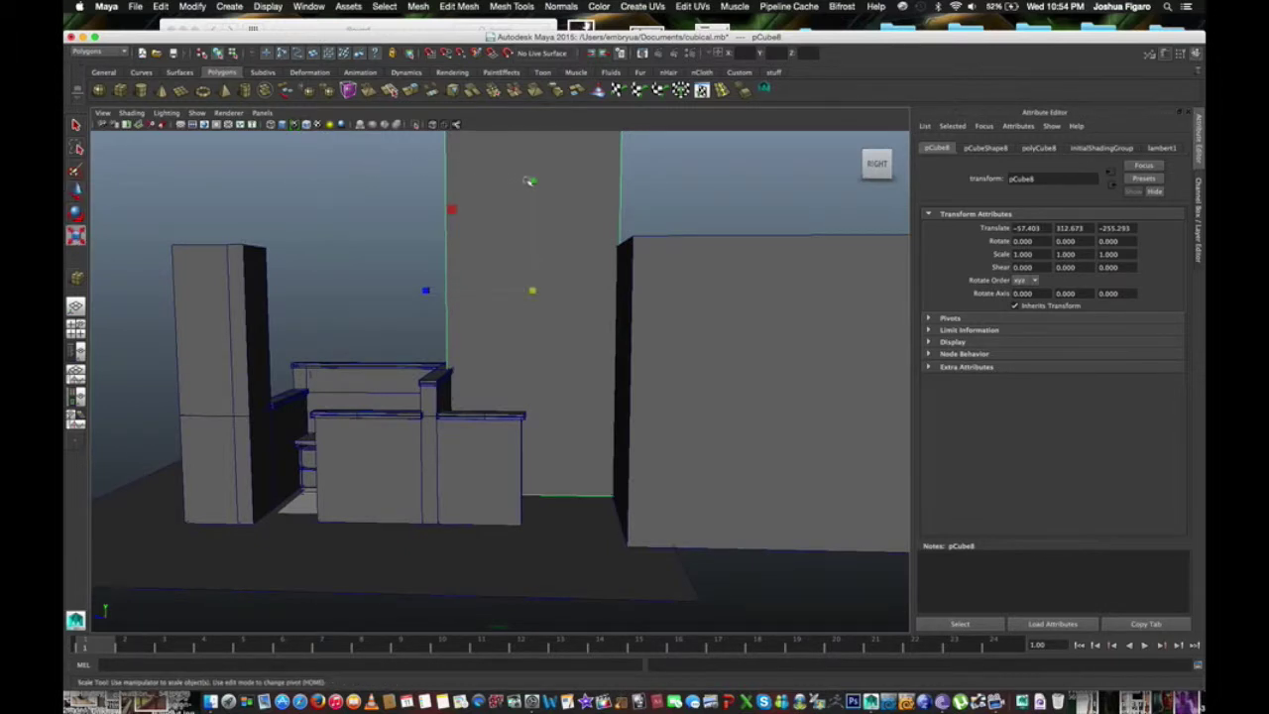
drag(528, 180, 532, 289)
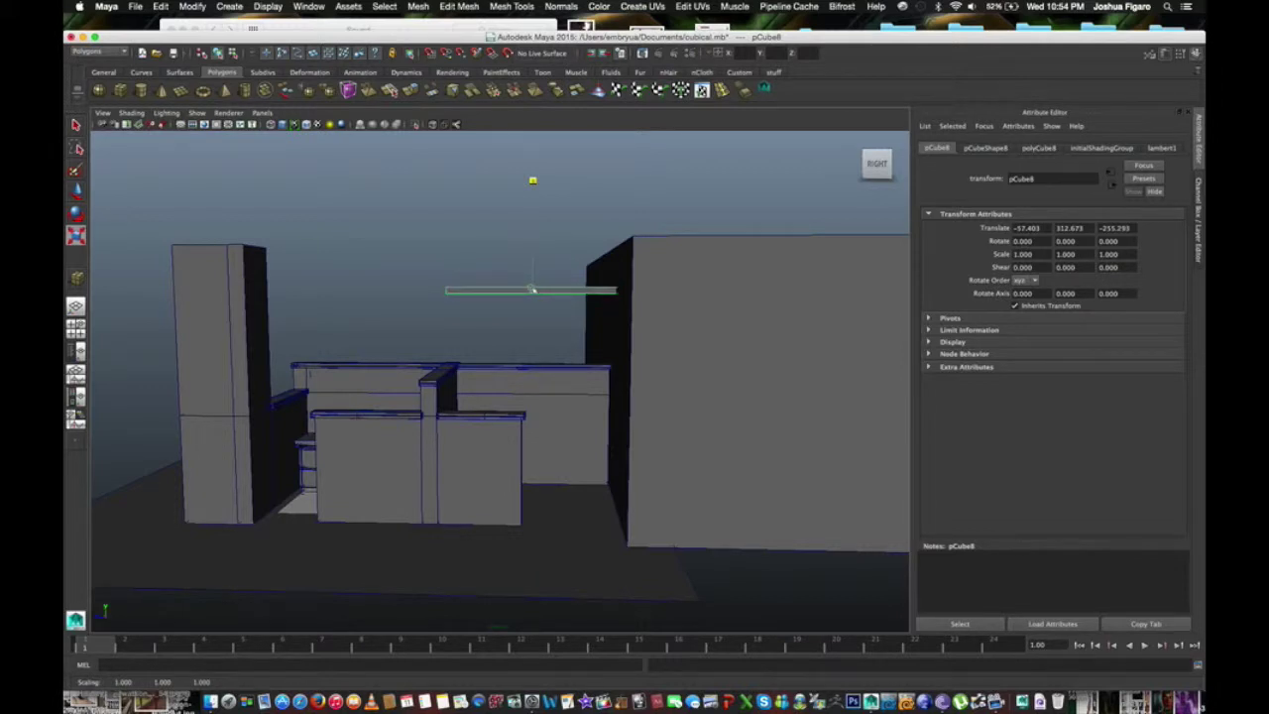
key(w)
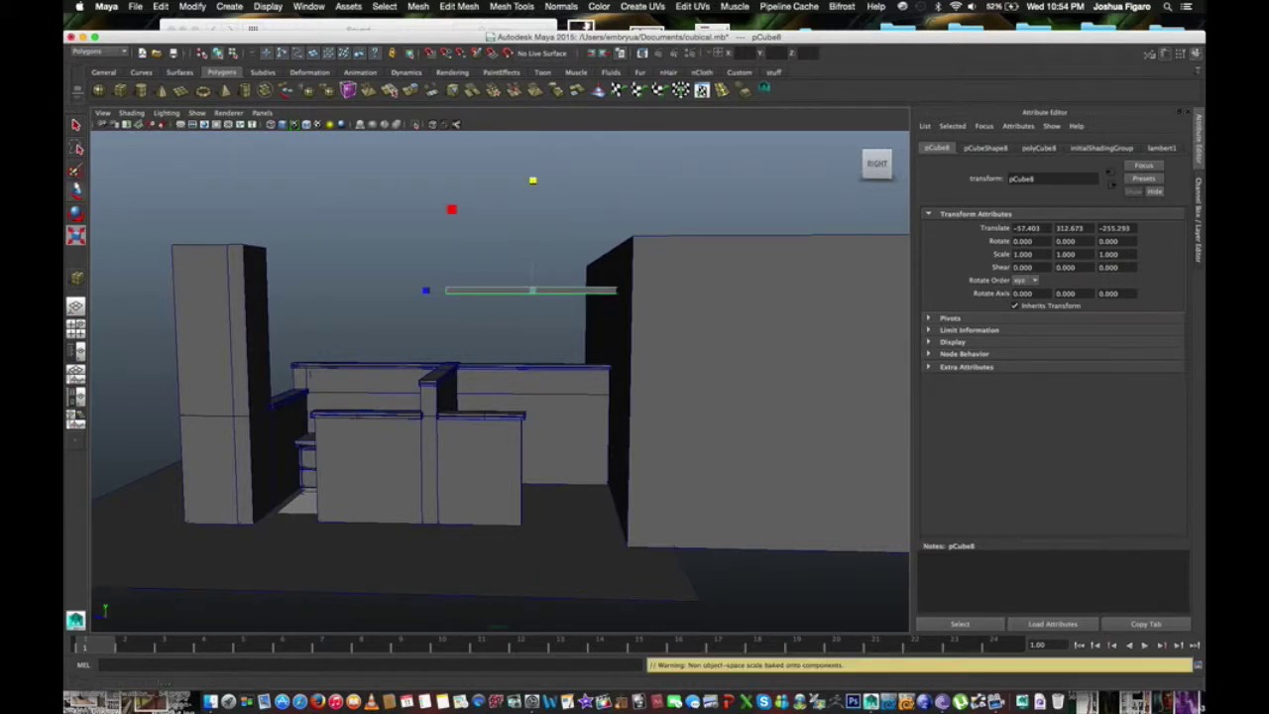
drag(533, 177, 535, 311)
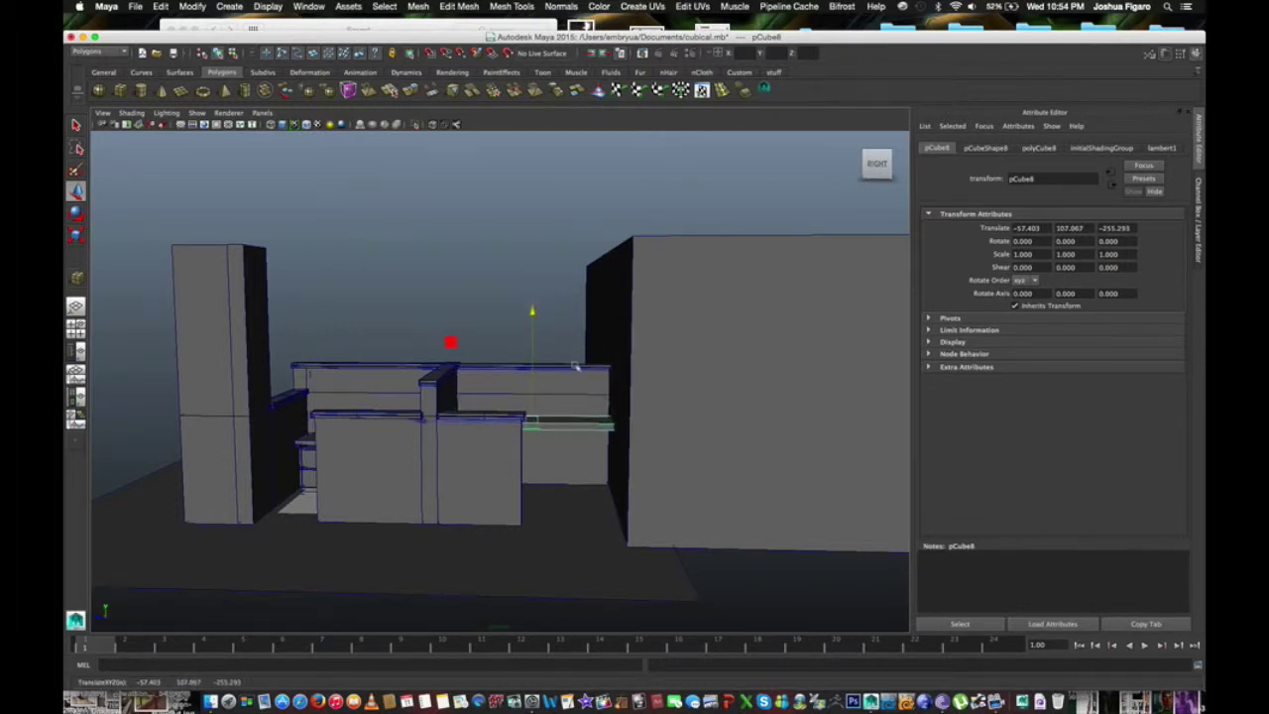
Step: Refine the slab's thickness and lower it to a Y translate of 87.780
mouse_move(568, 370)
alt+mouse_down()
mouse_move(552, 397)
mouse_move(540, 352)
alt+mouse_up()
scroll(558, 387, up, 3)
scroll(561, 388, up, 3)
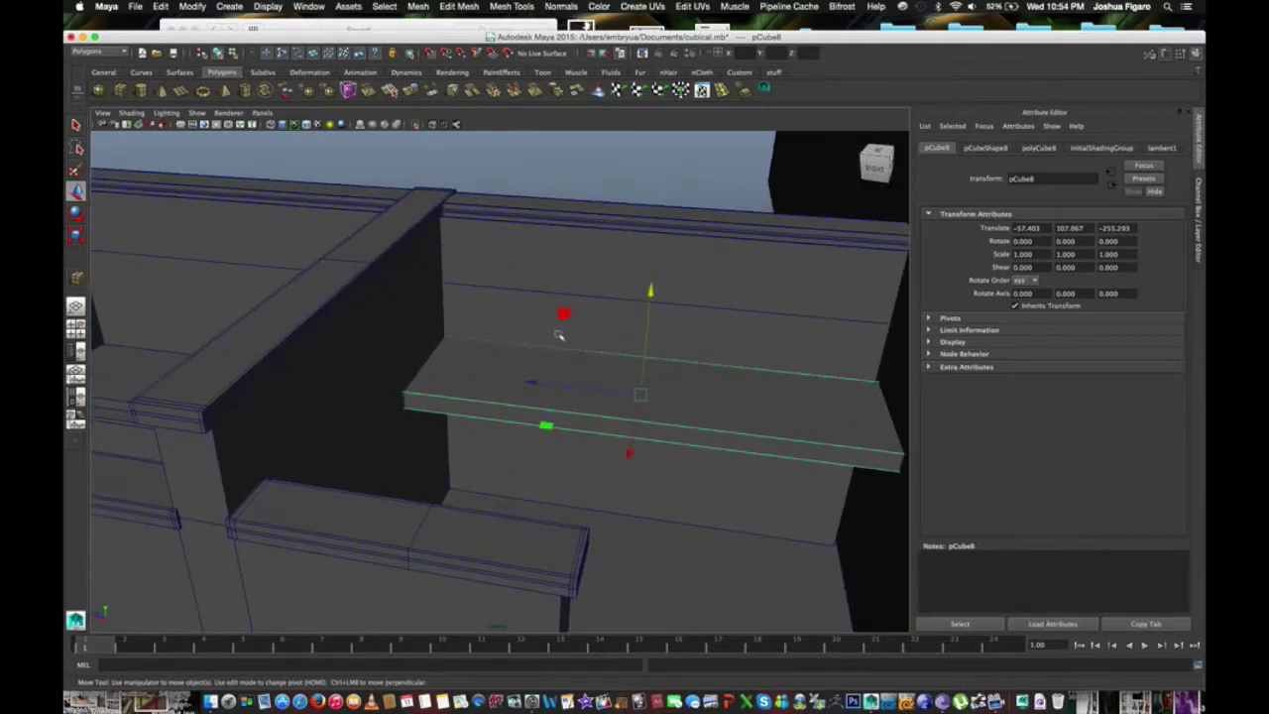
key(r)
drag(651, 295, 650, 297)
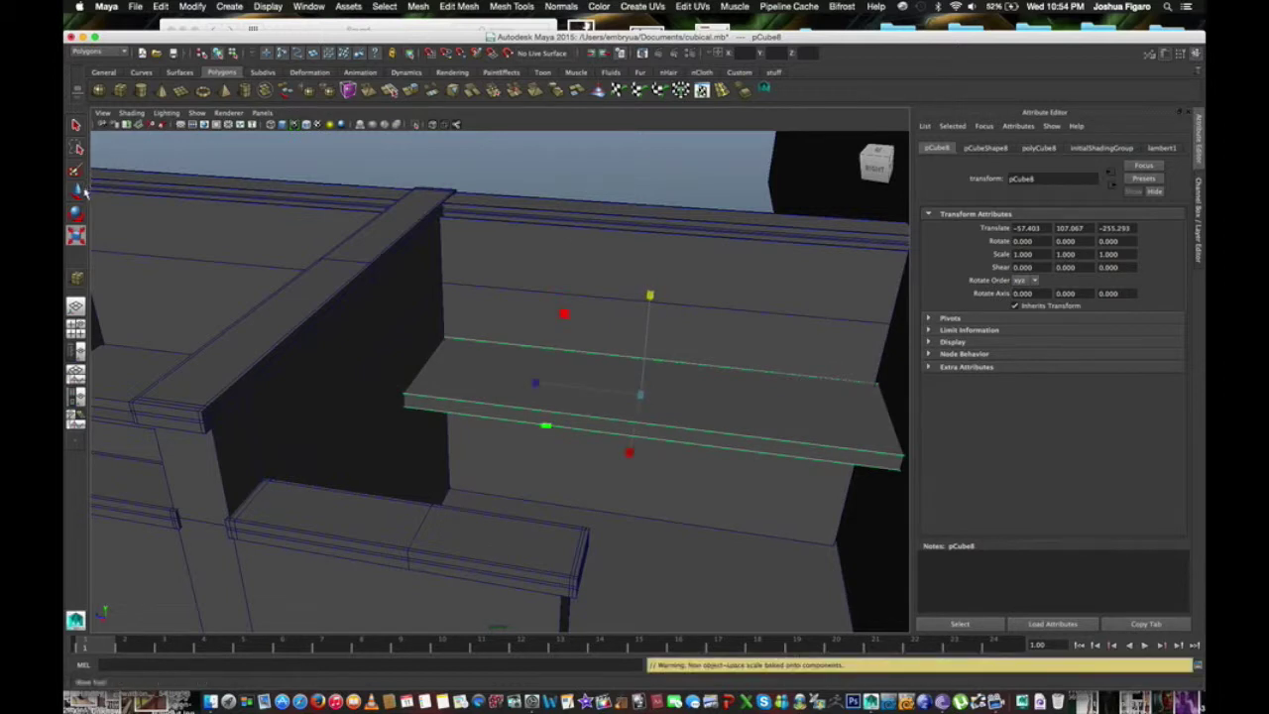
key(w)
drag(649, 295, 627, 287)
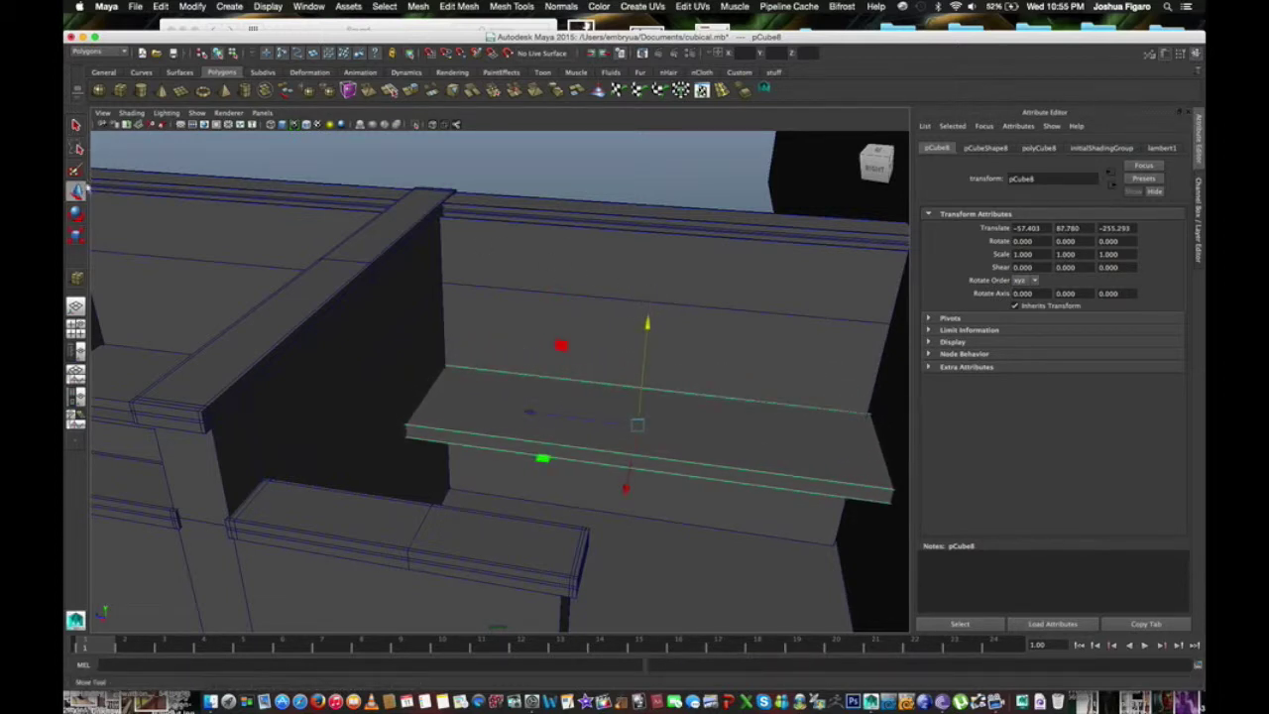
Step: Turn on X-Ray shading and lower the slab further, checking it from the right side view
click(132, 115)
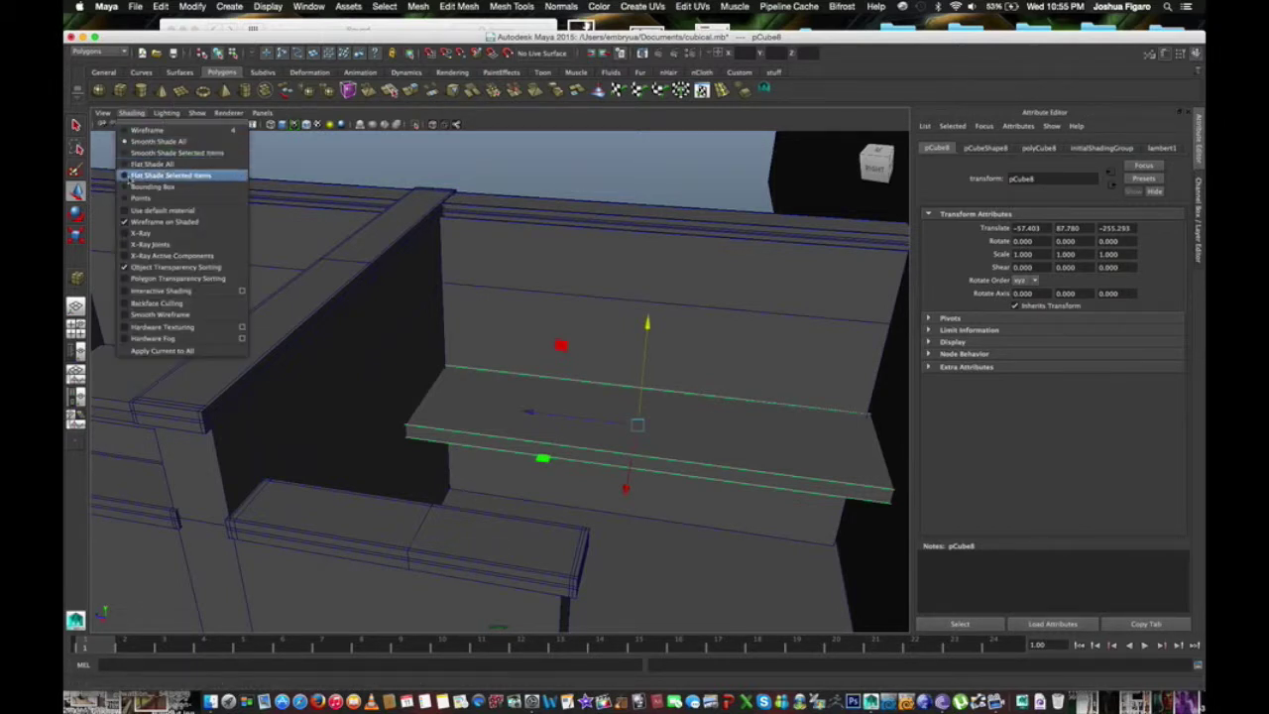
click(128, 230)
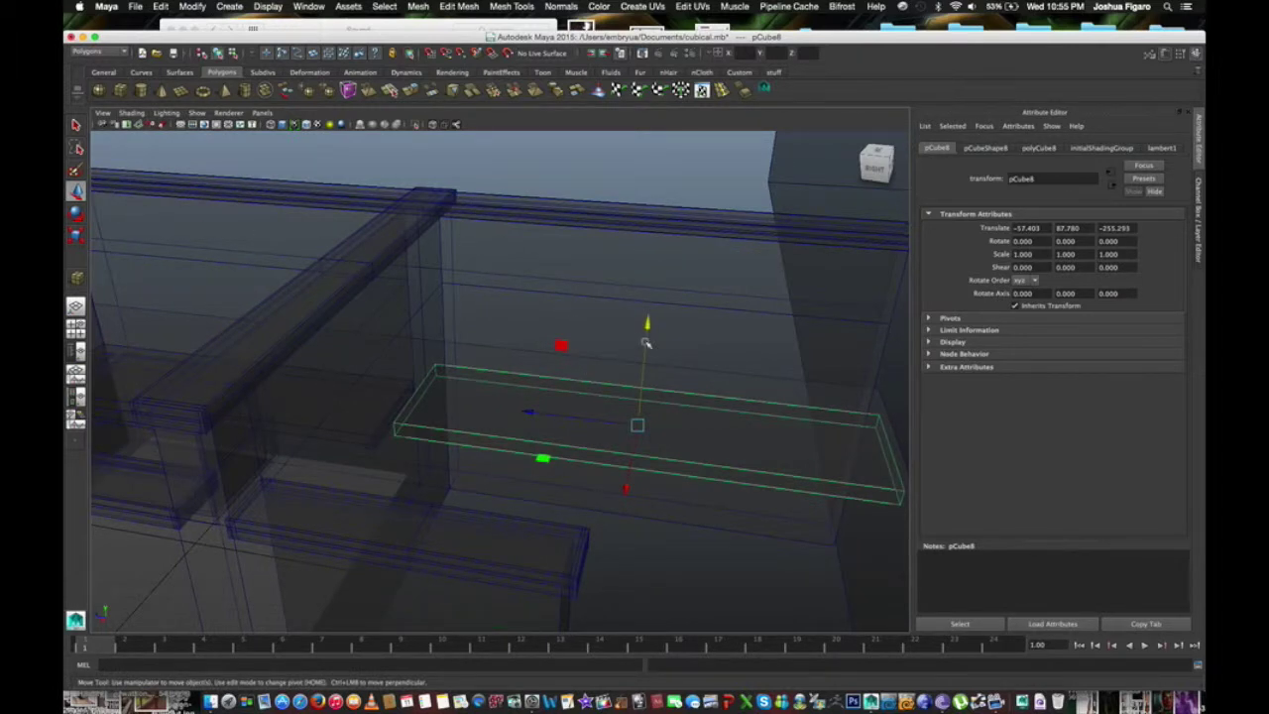
drag(646, 334, 643, 340)
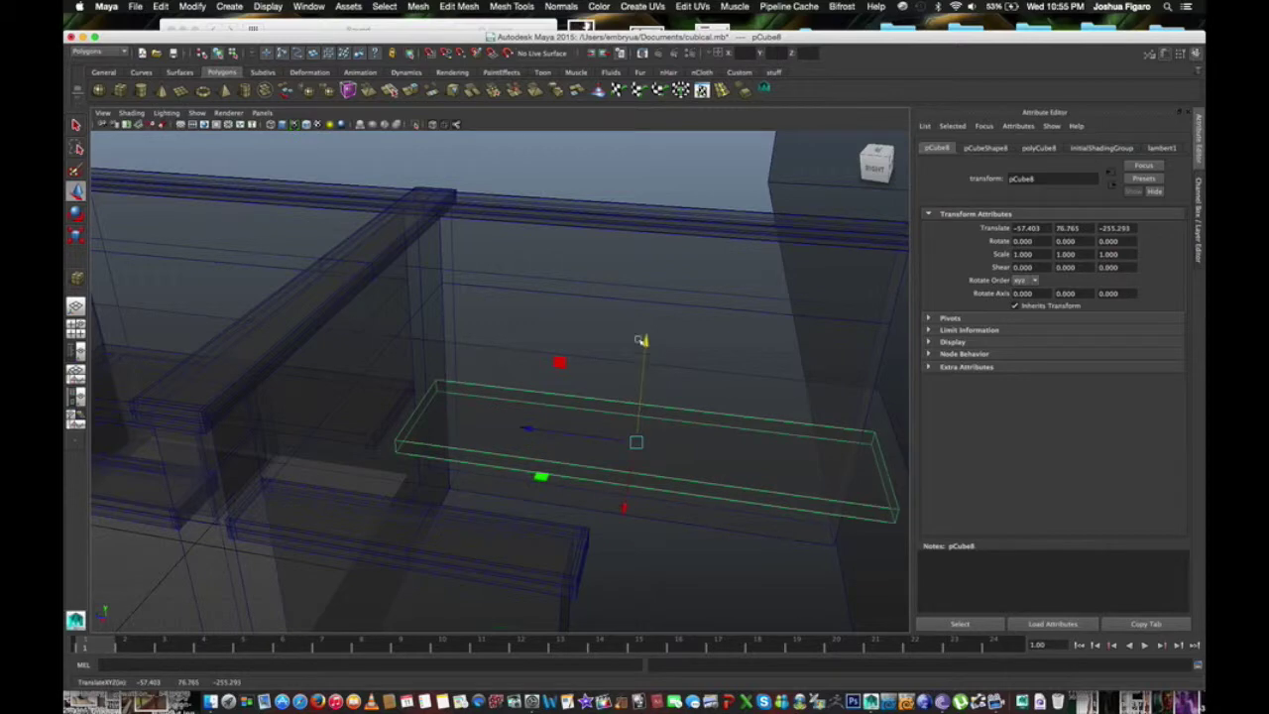
click(872, 170)
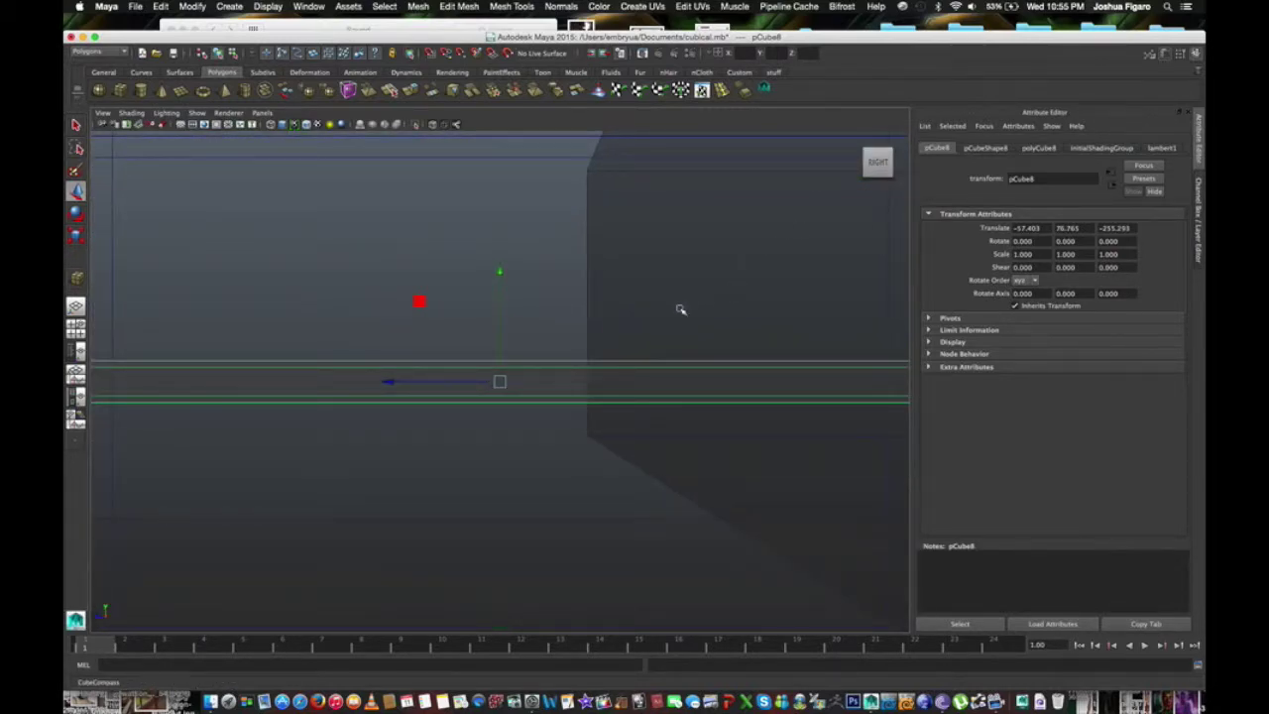
alt+middle_drag(677, 306, 839, 264)
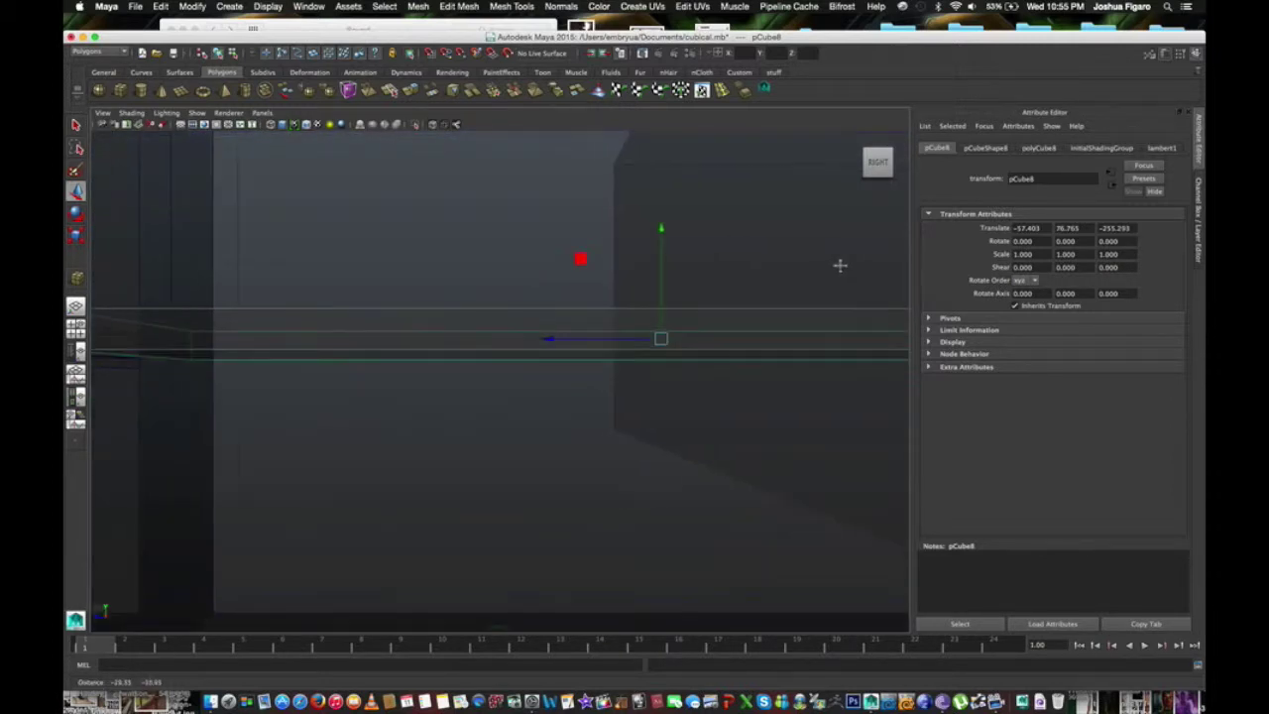
alt+middle_drag(499, 334, 654, 367)
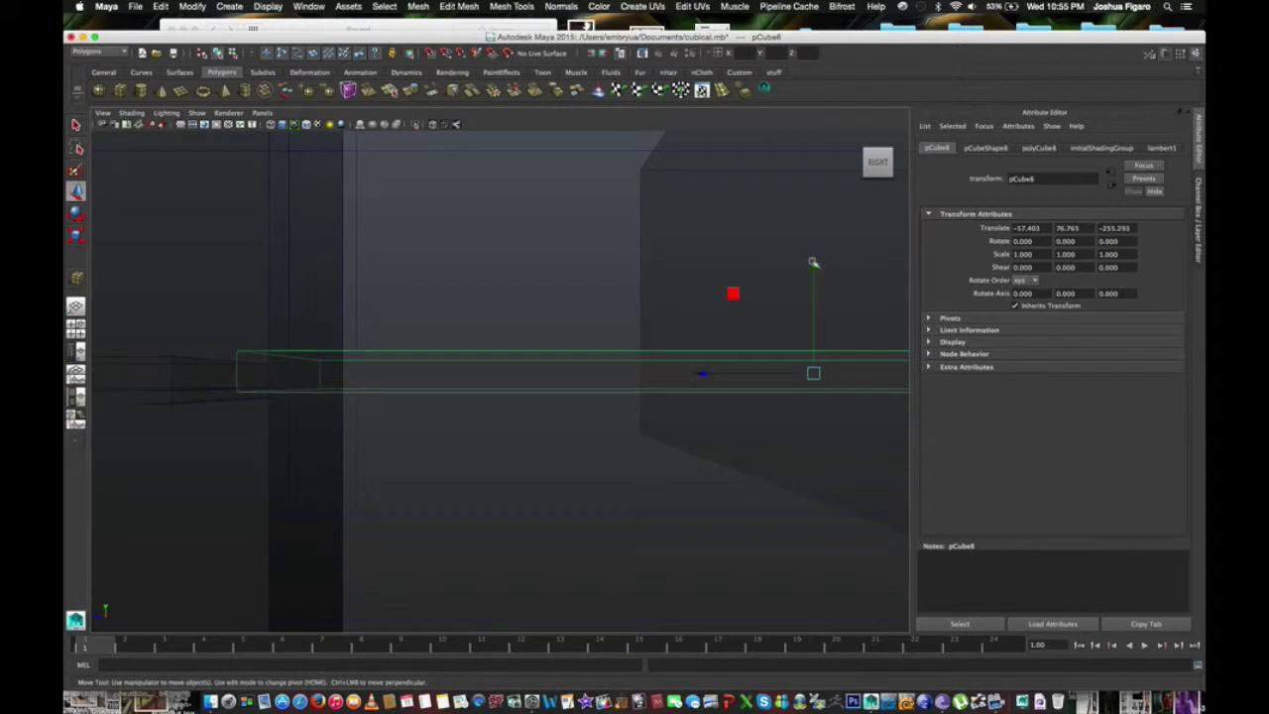
drag(812, 262, 810, 261)
Step: Try scaling the board, then view it straight down from the top at Y 77.188
scroll(807, 261, down, 3)
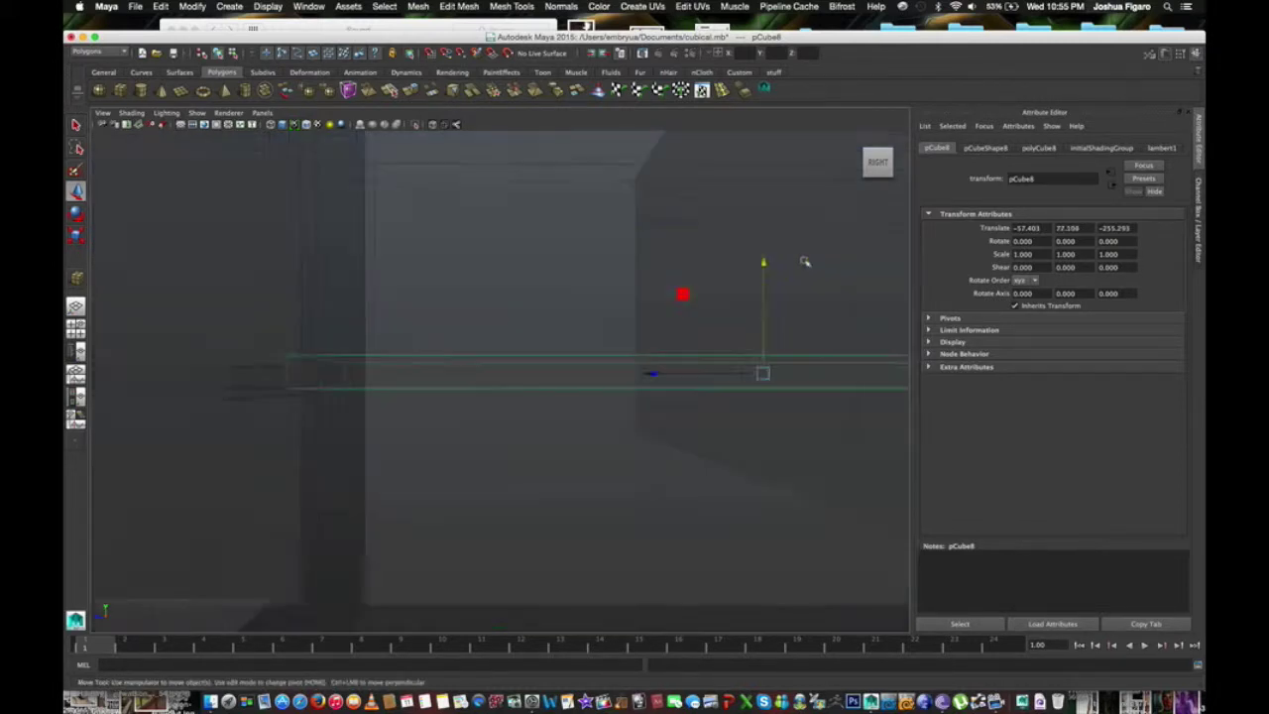
scroll(803, 263, down, 2)
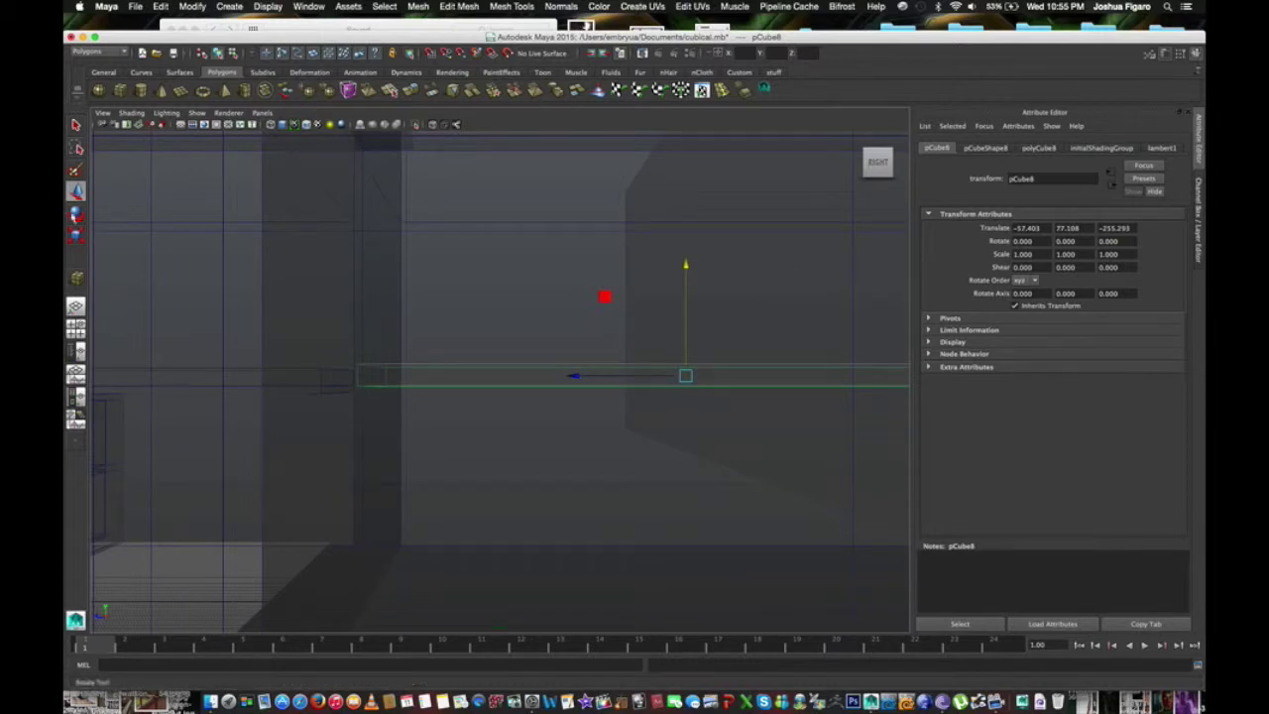
click(76, 235)
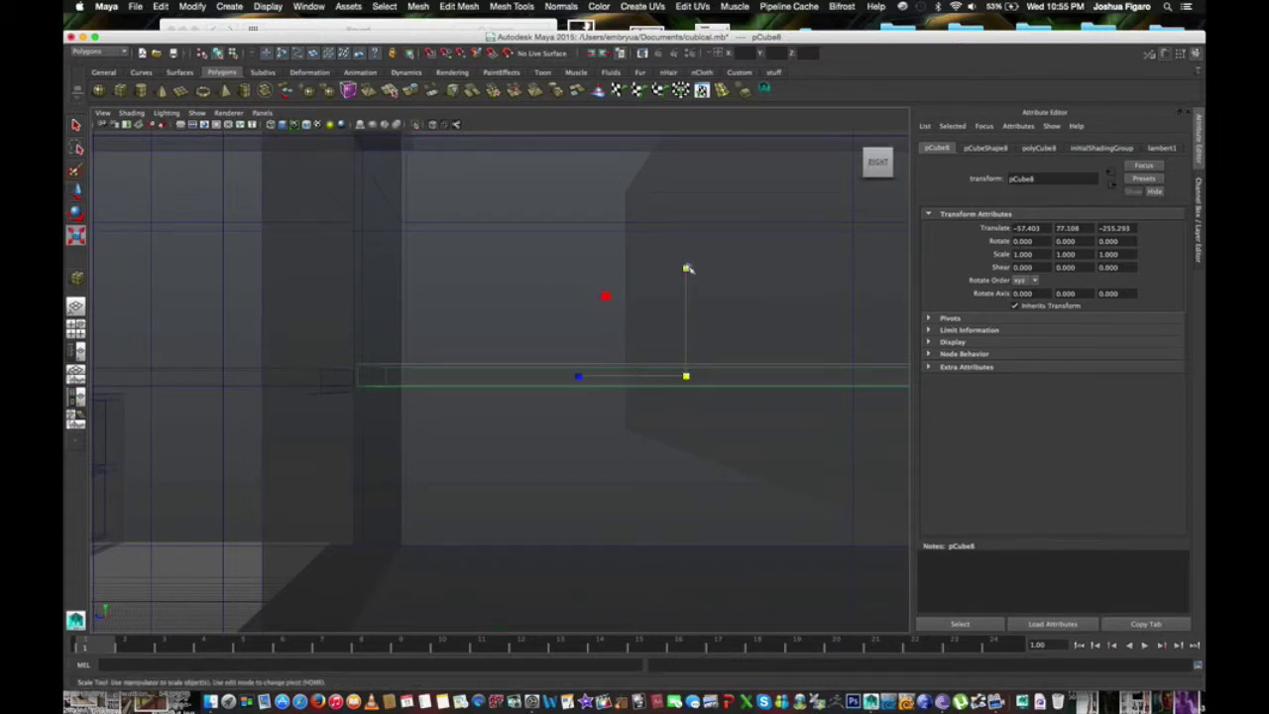
drag(689, 268, 691, 276)
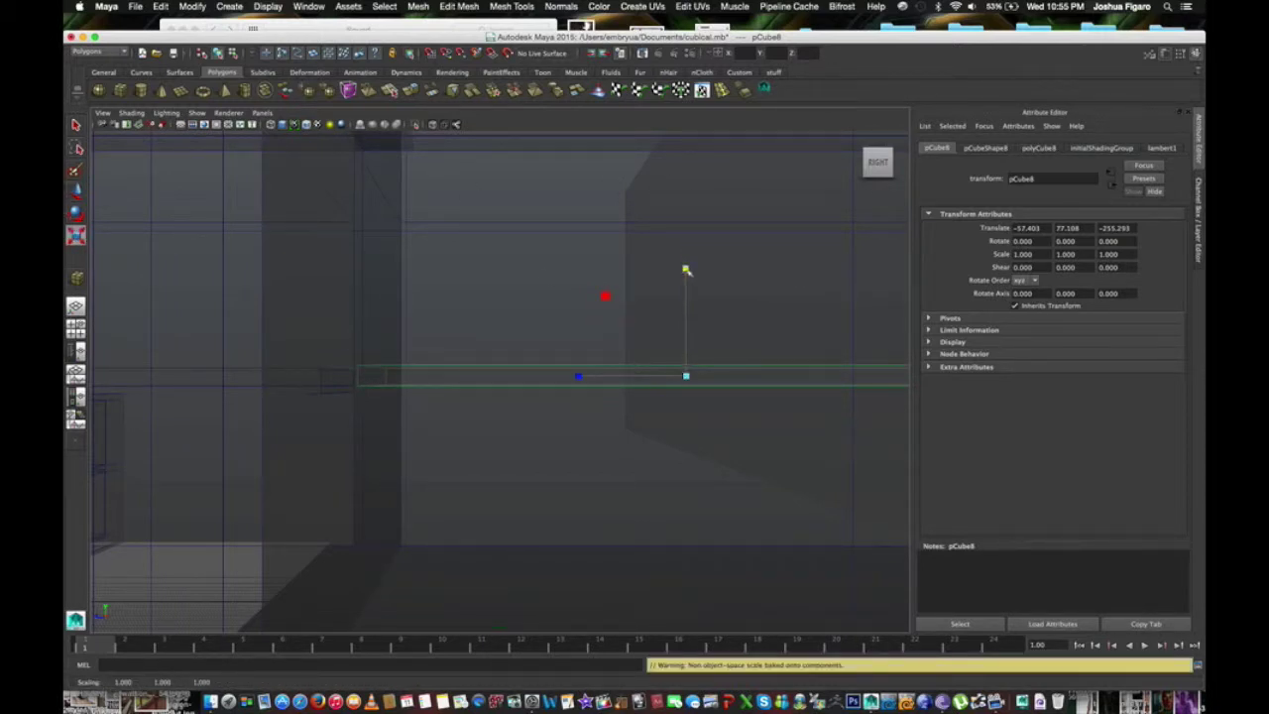
scroll(686, 269, down, 3)
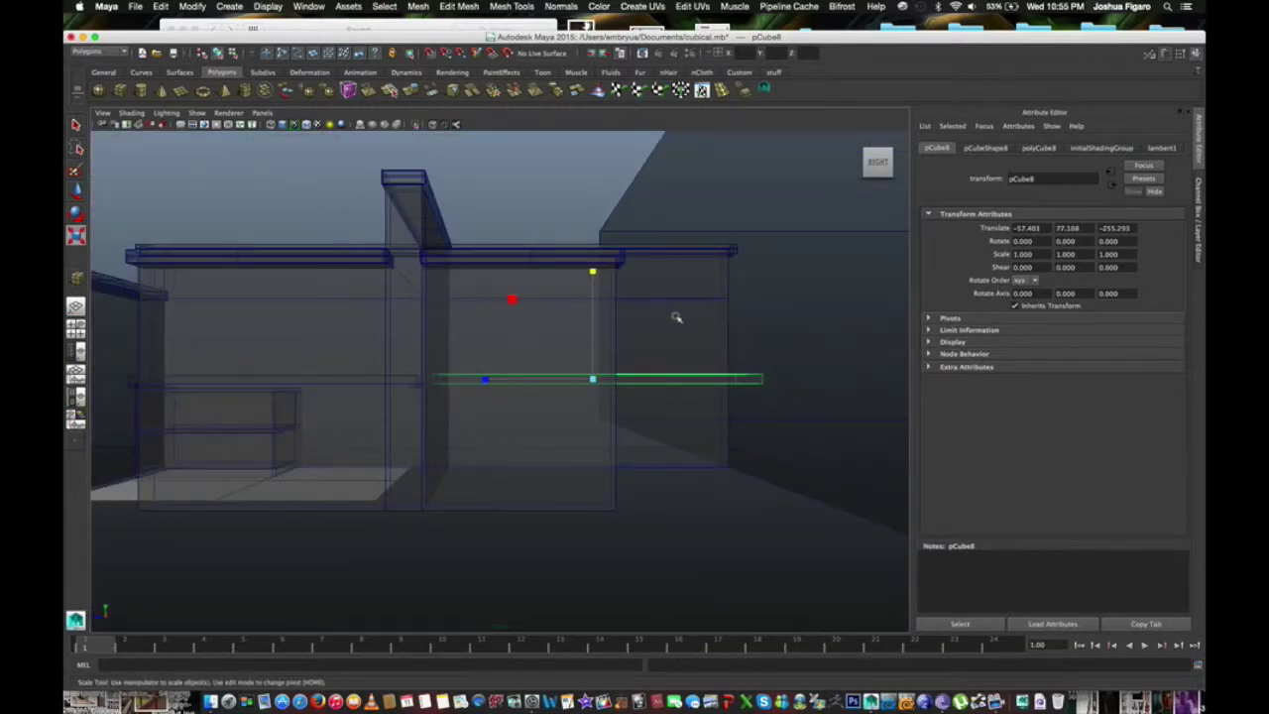
alt+drag(676, 317, 668, 374)
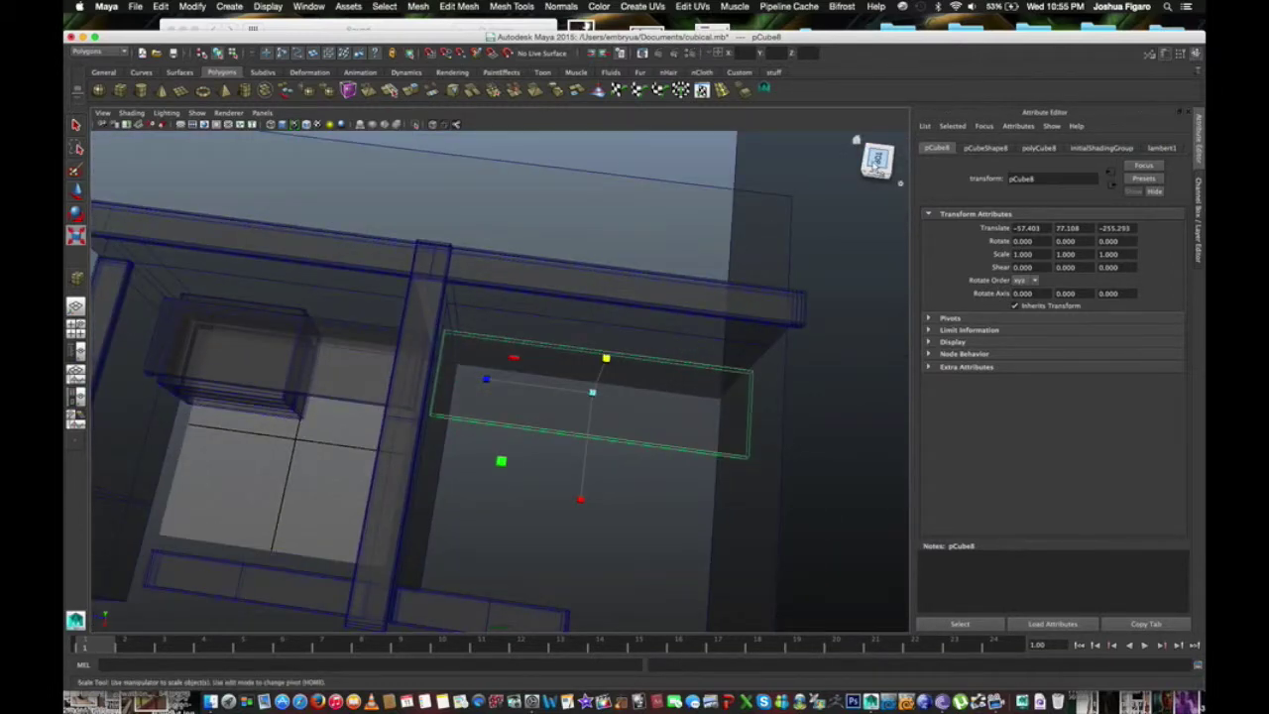
click(876, 159)
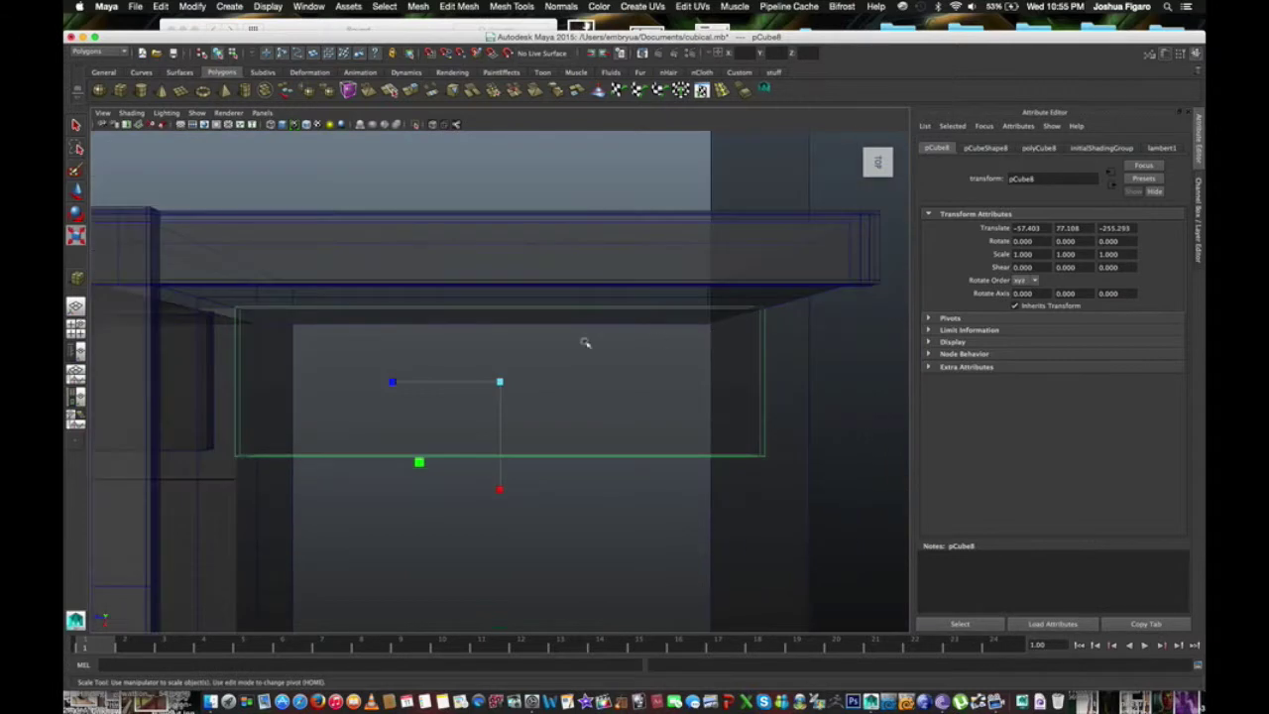
Step: Switch to flat shading and move the board's left-end vertices to line up with the wall
click(131, 114)
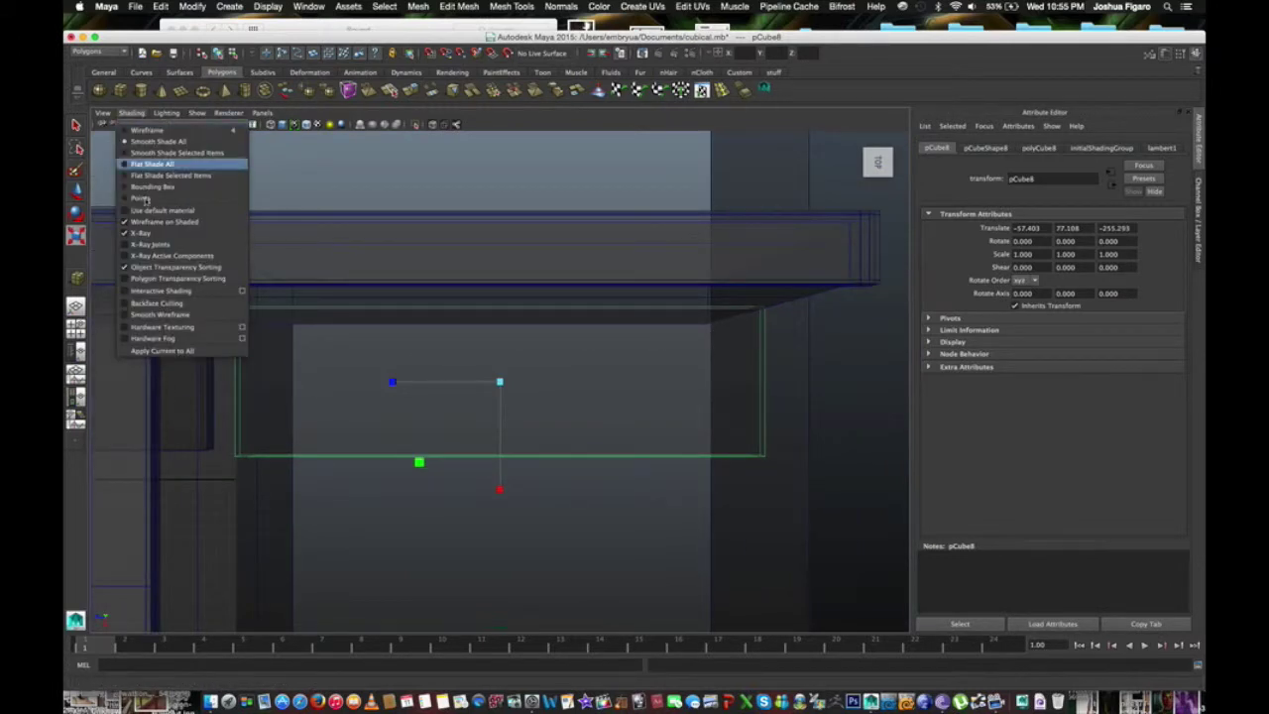
click(147, 231)
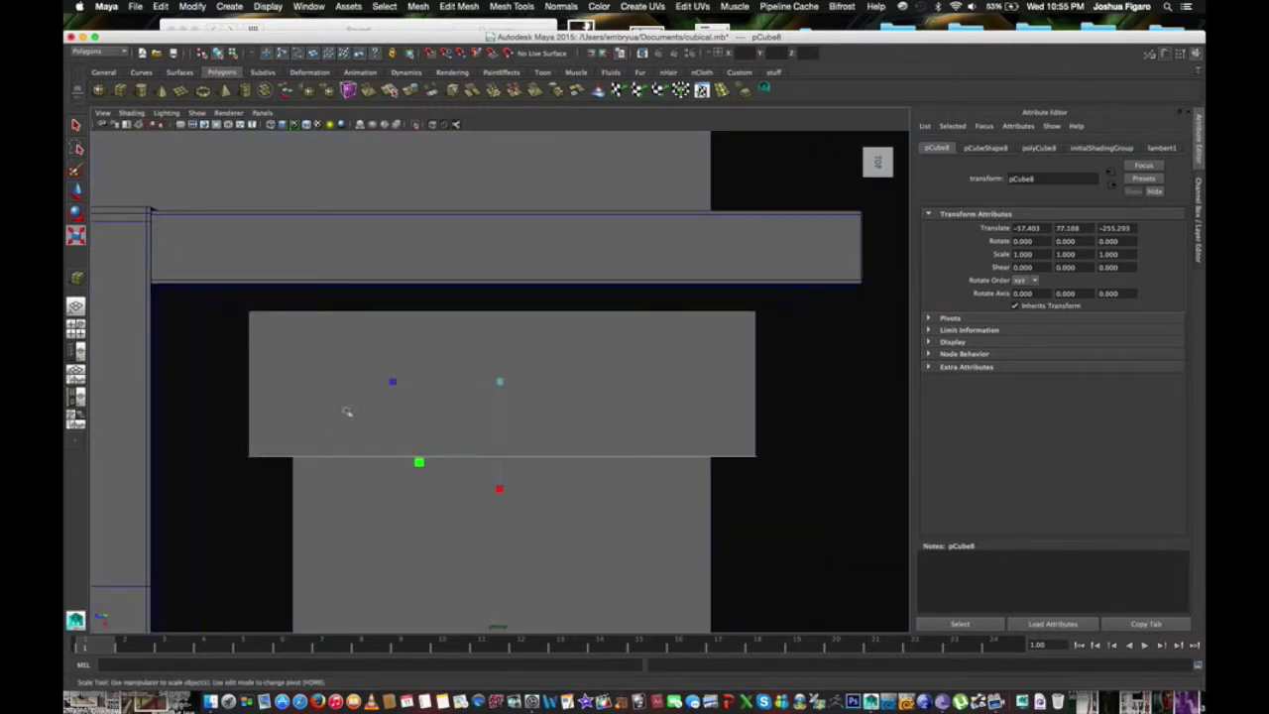
right_drag(349, 402, 313, 386)
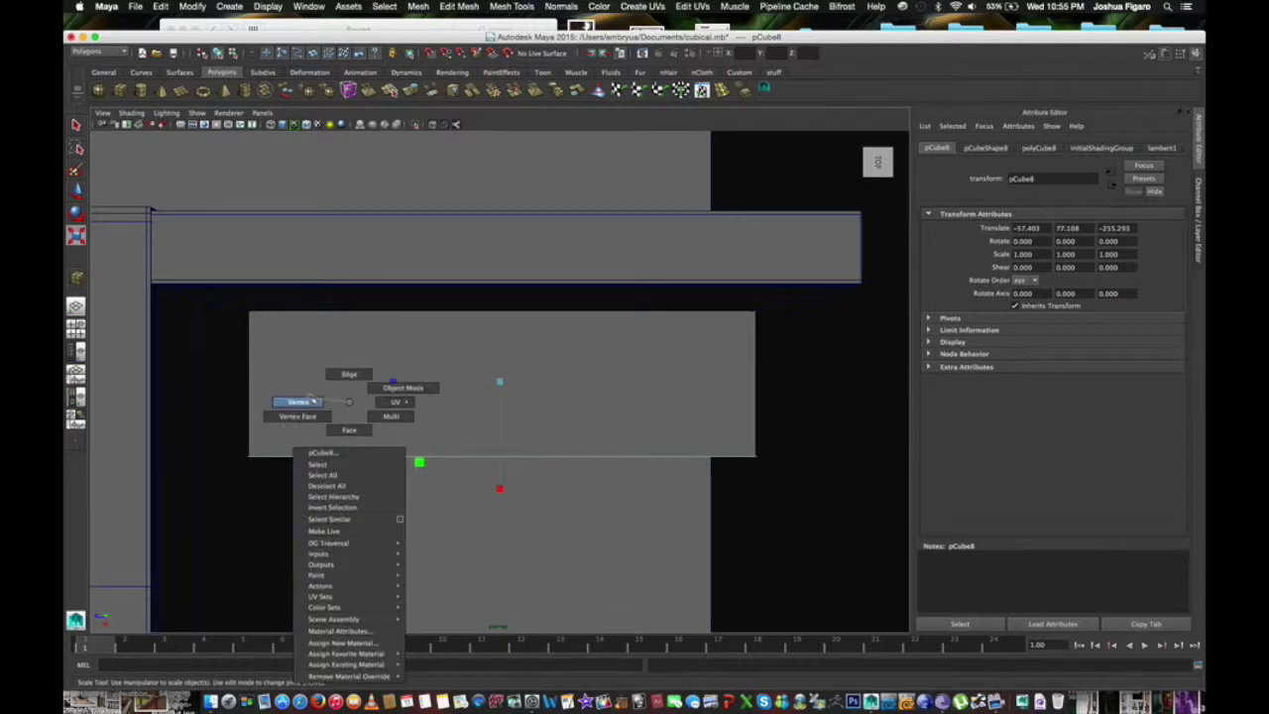
drag(293, 275, 189, 526)
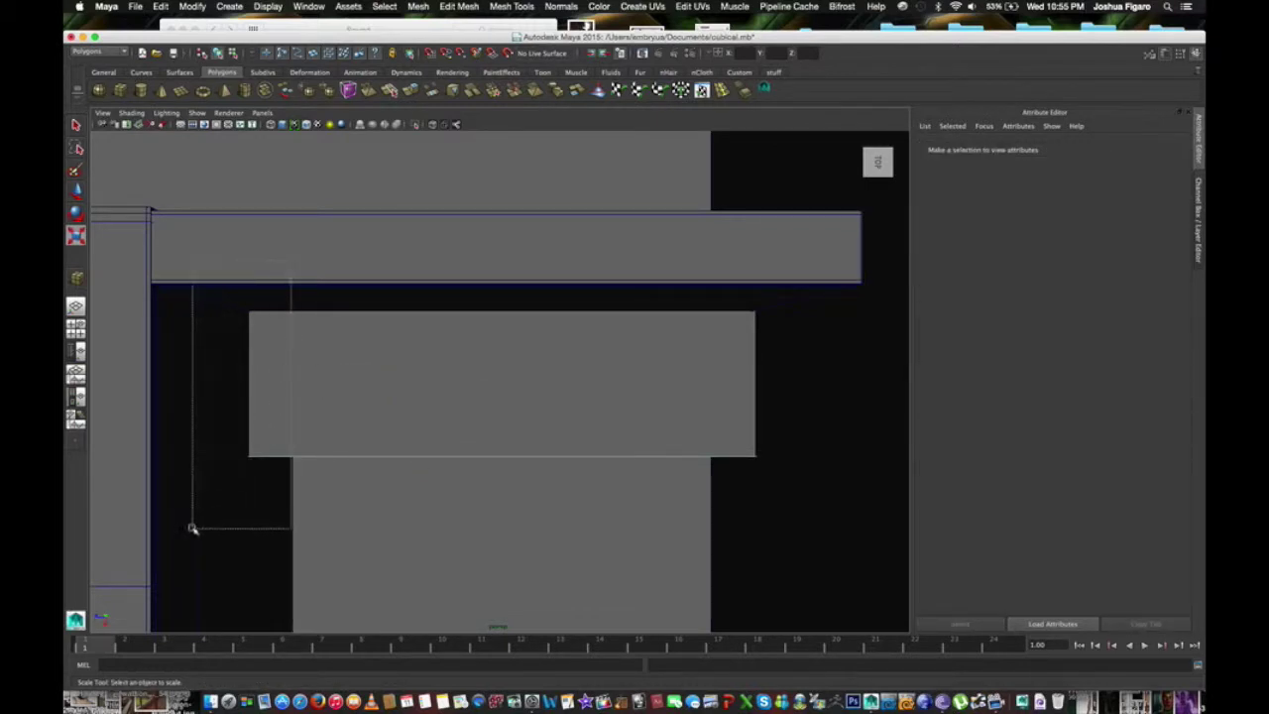
click(76, 190)
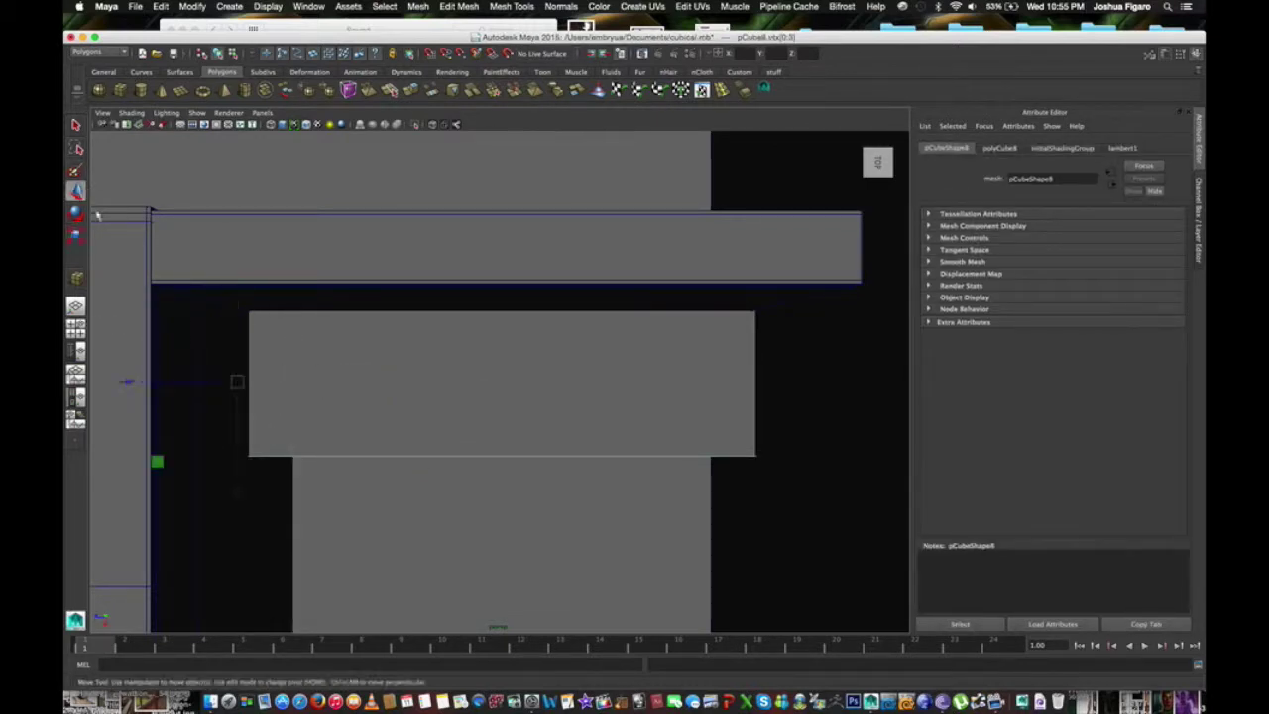
drag(136, 378, 144, 382)
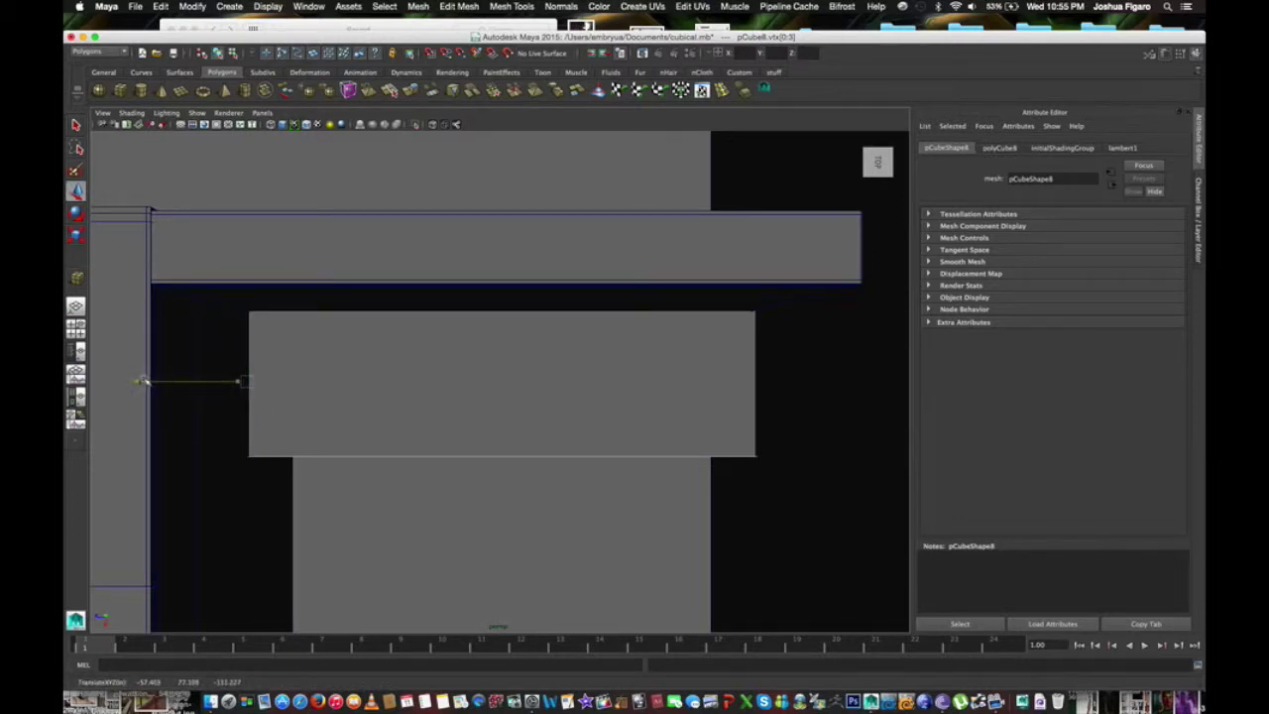
Step: Select the board's right-end vertices and slide them along X to meet the edge
click(249, 458)
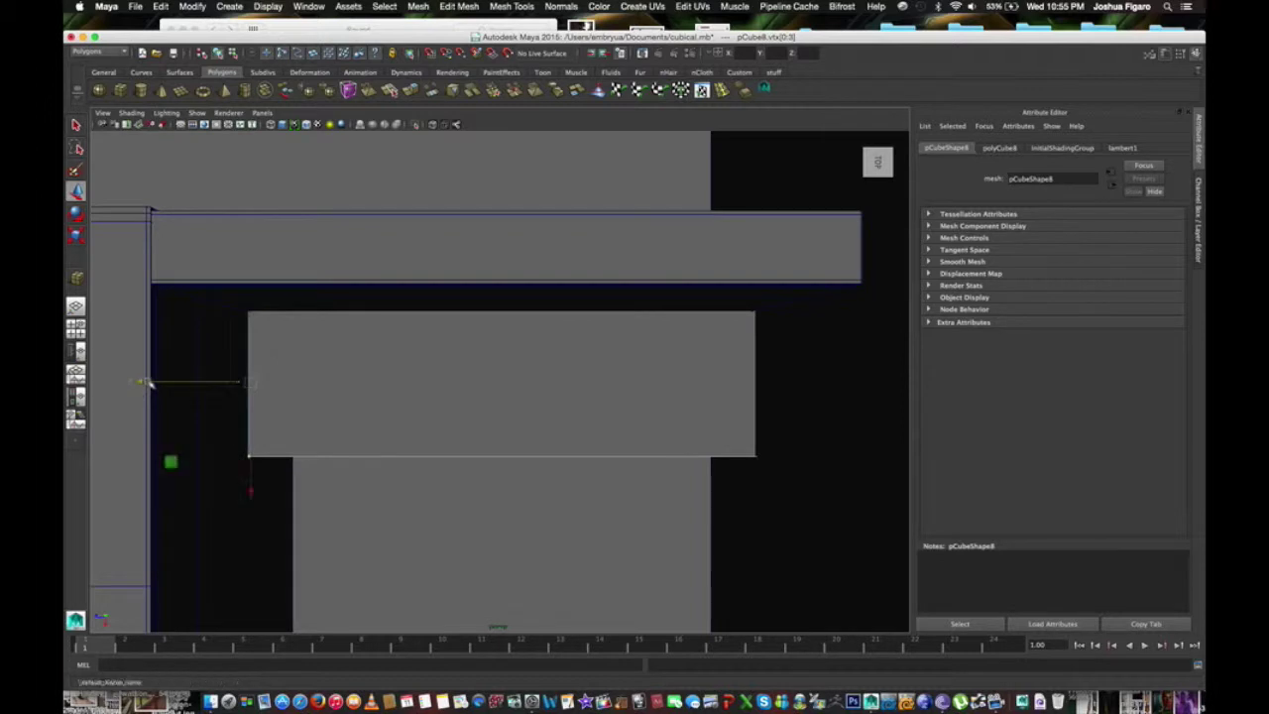
drag(712, 283, 860, 582)
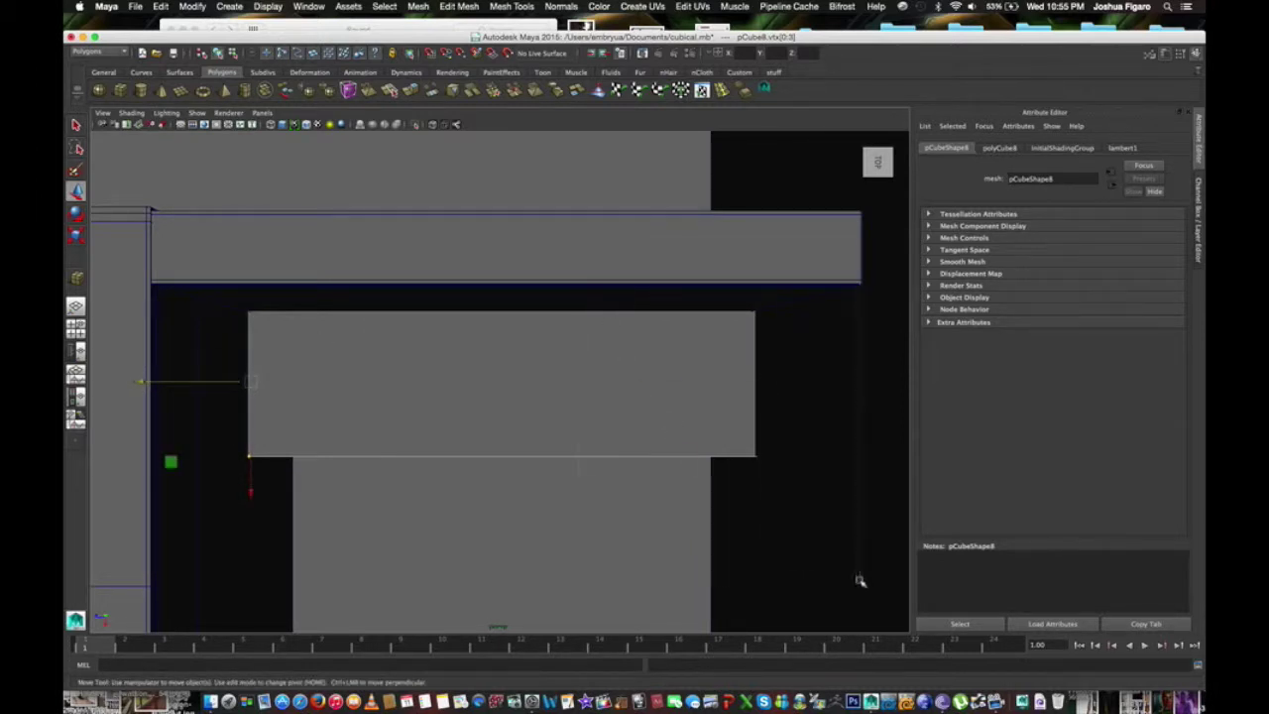
click(654, 382)
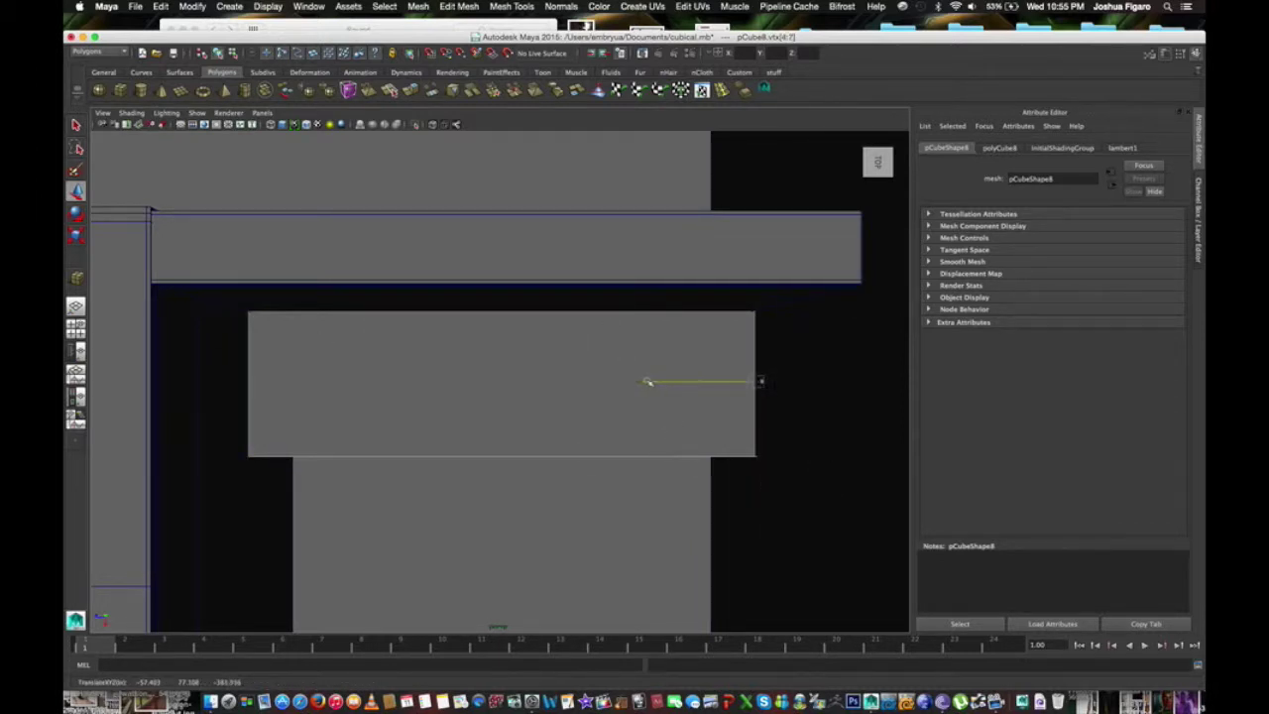
drag(647, 382, 647, 382)
mouse_move(601, 506)
alt+mouse_down()
mouse_move(603, 417)
mouse_move(589, 411)
mouse_move(615, 445)
mouse_move(604, 462)
alt+mouse_up()
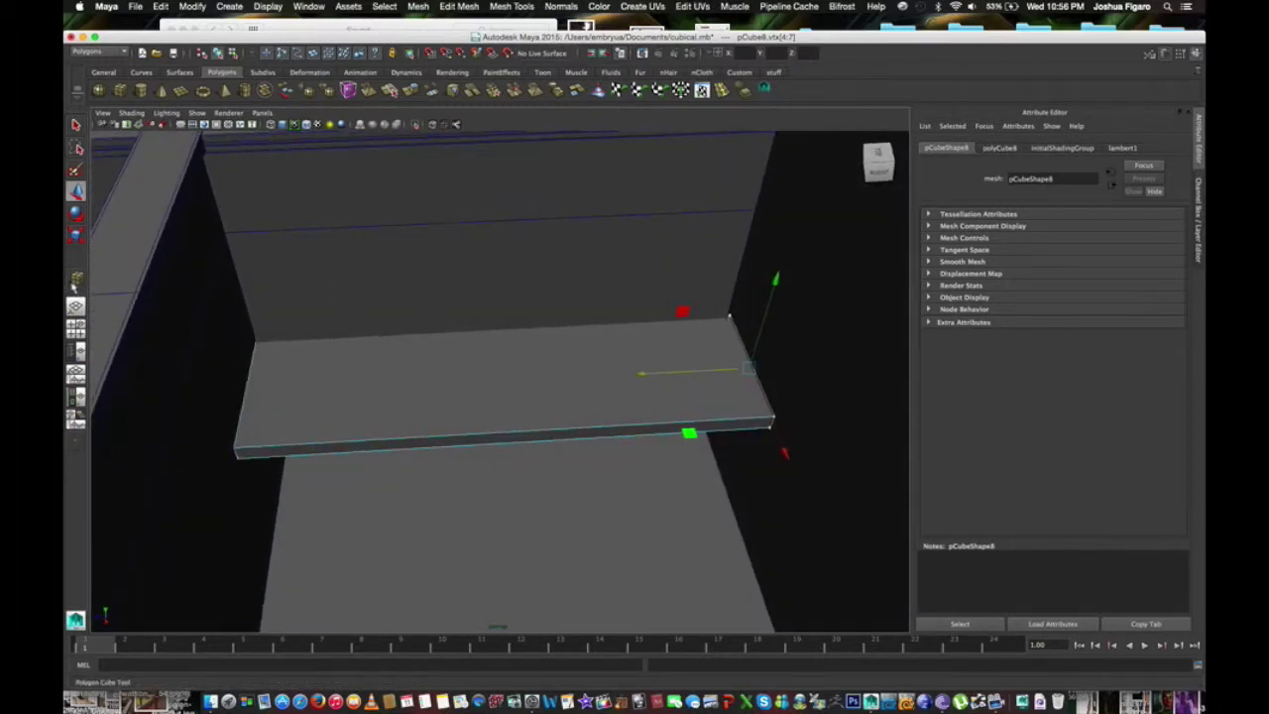
Step: Create a small box pCube9 below the board and move it to a Y translate of 68.956
click(76, 279)
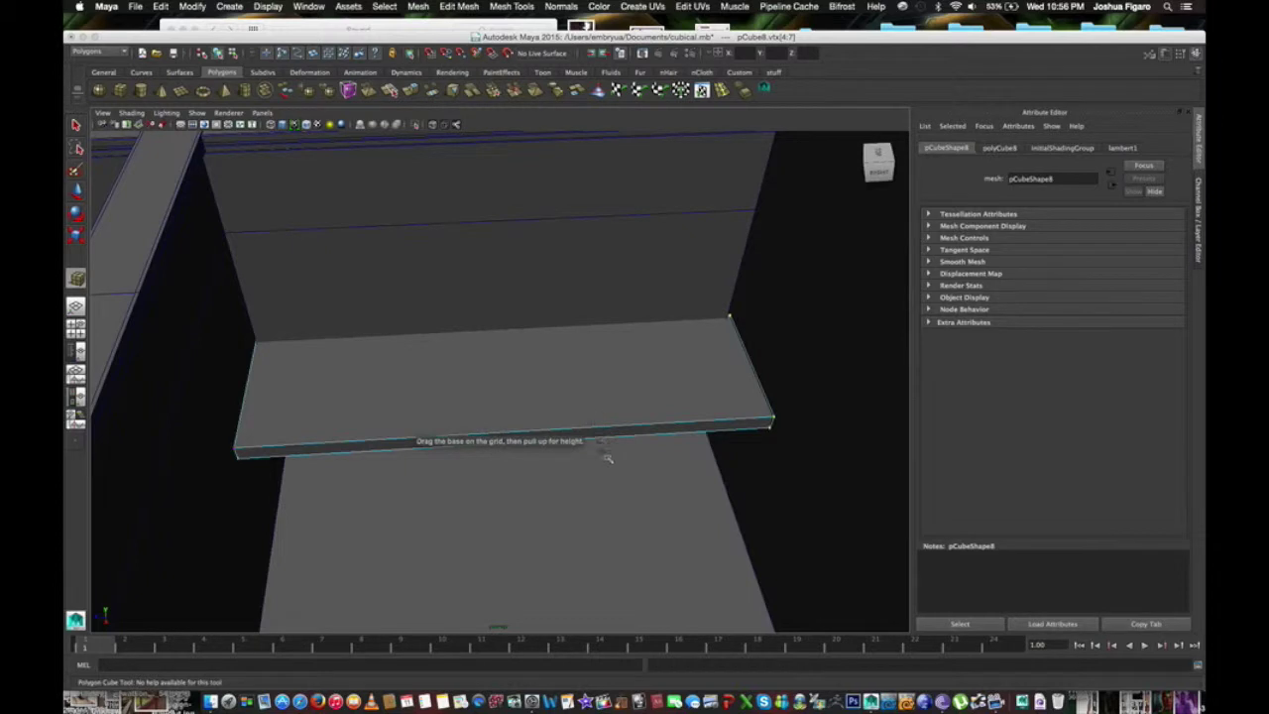
mouse_move(606, 458)
mouse_down()
mouse_move(614, 510)
mouse_move(671, 546)
mouse_move(642, 538)
mouse_move(644, 516)
mouse_up()
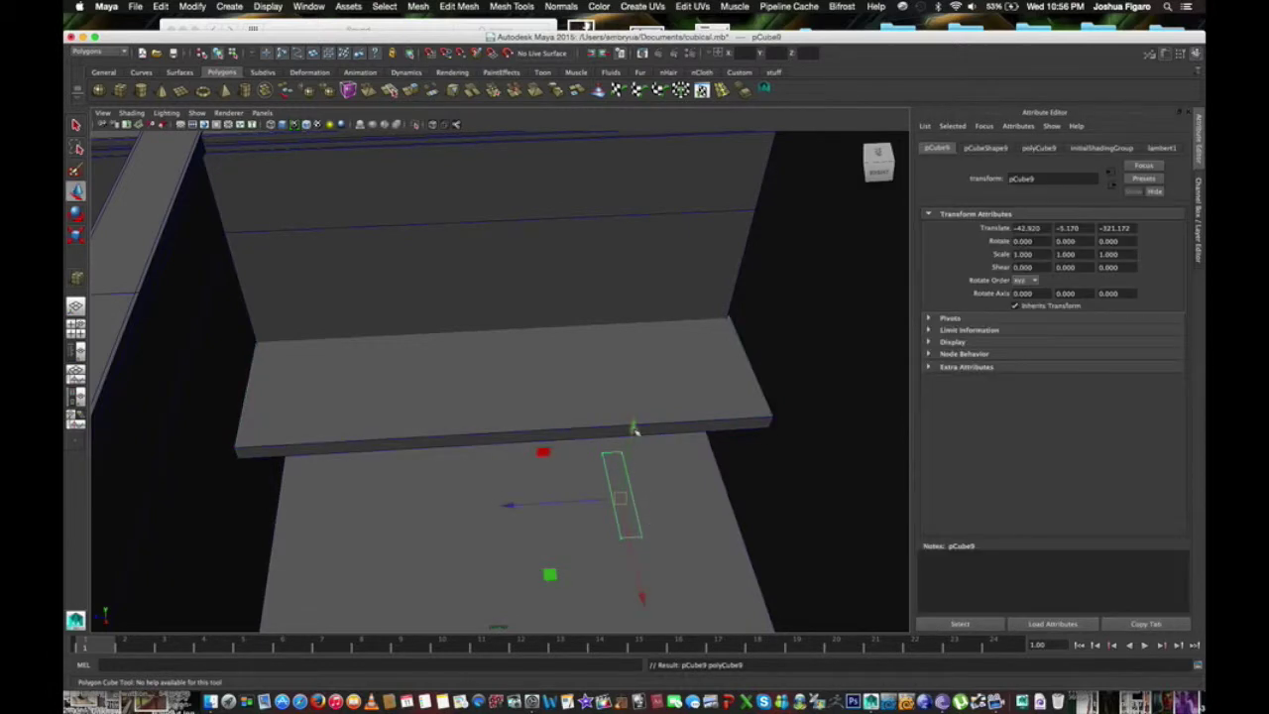
mouse_move(634, 428)
mouse_down()
mouse_move(654, 309)
mouse_move(654, 322)
mouse_up()
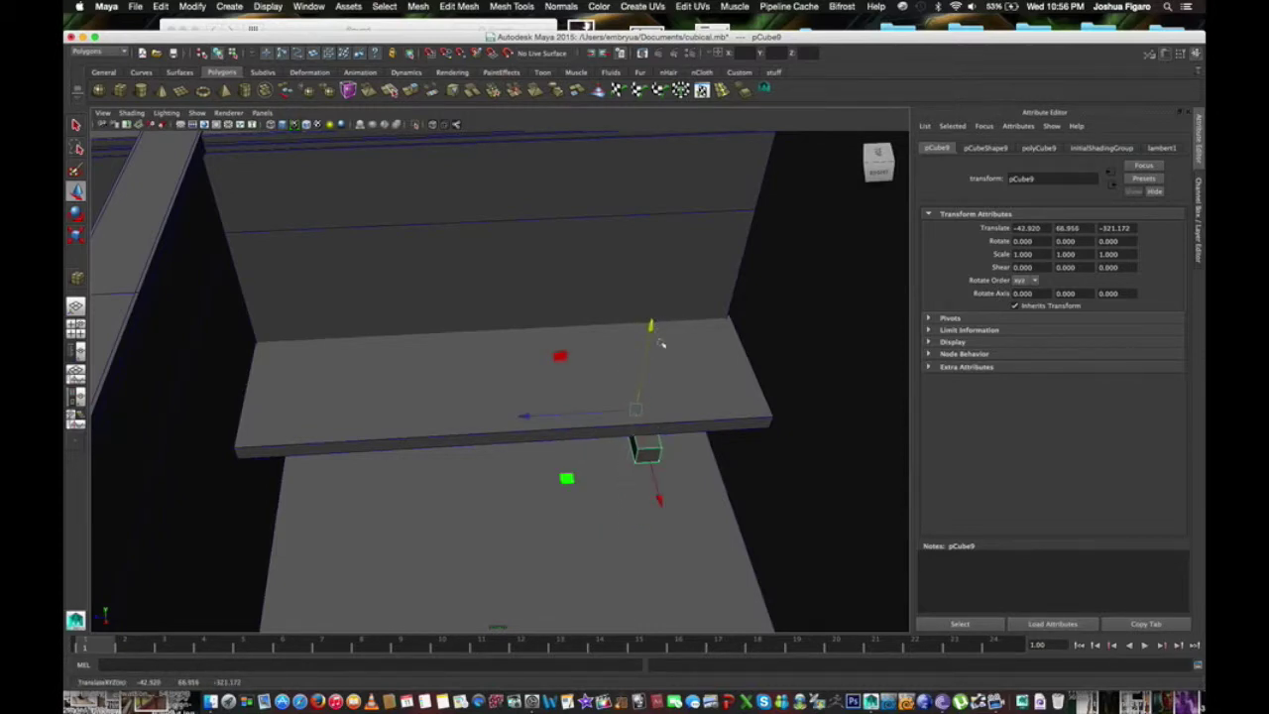
key(space)
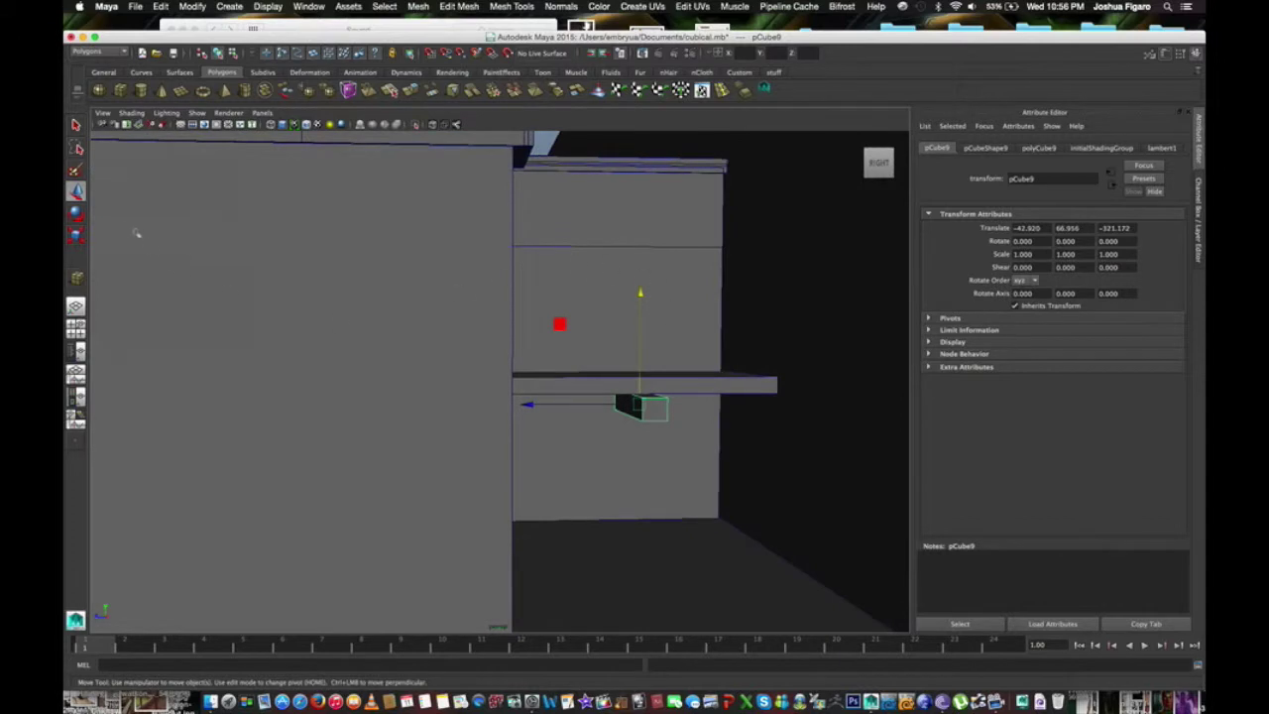
click(77, 237)
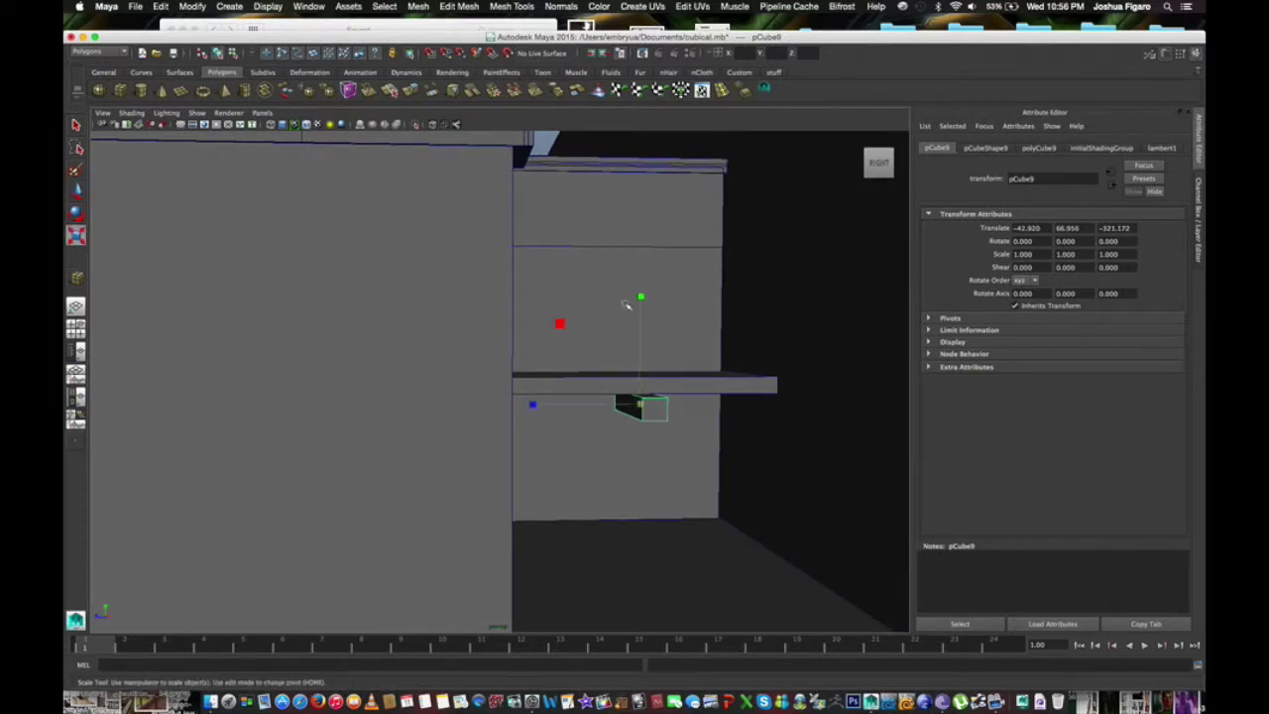
drag(640, 298, 645, 351)
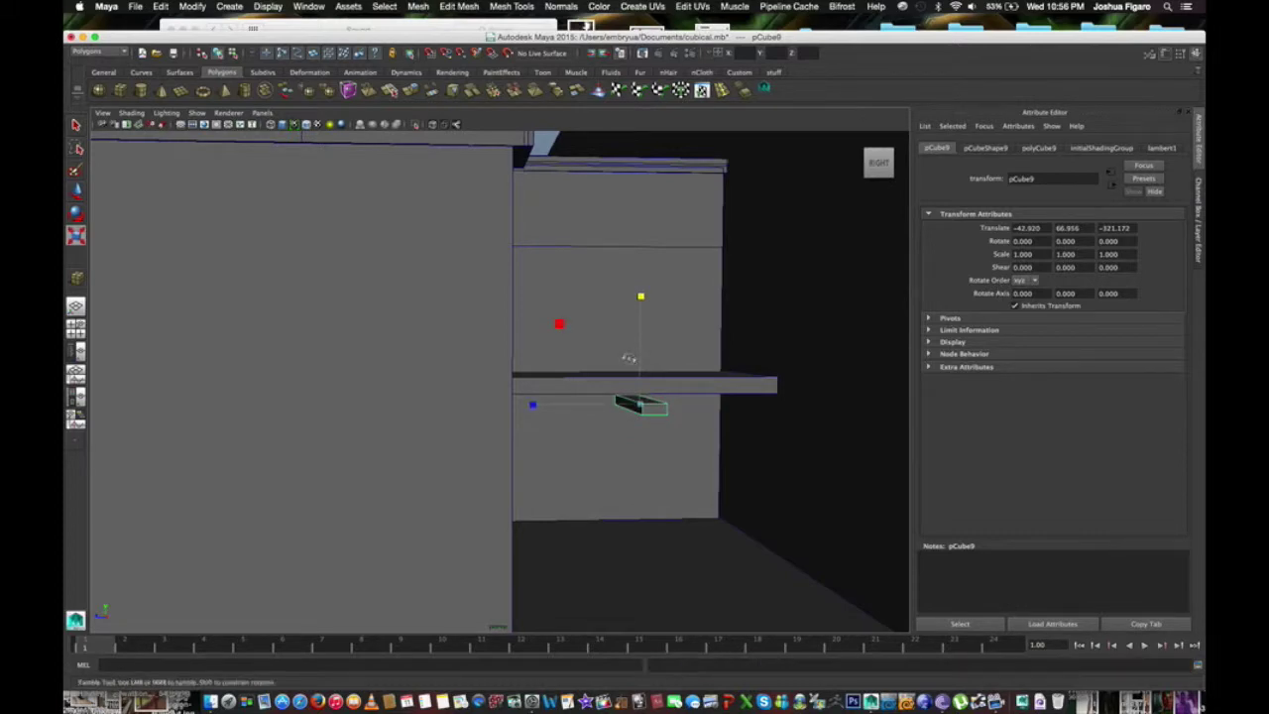
mouse_move(646, 353)
alt+mouse_down()
mouse_move(609, 424)
mouse_move(350, 294)
alt+mouse_up()
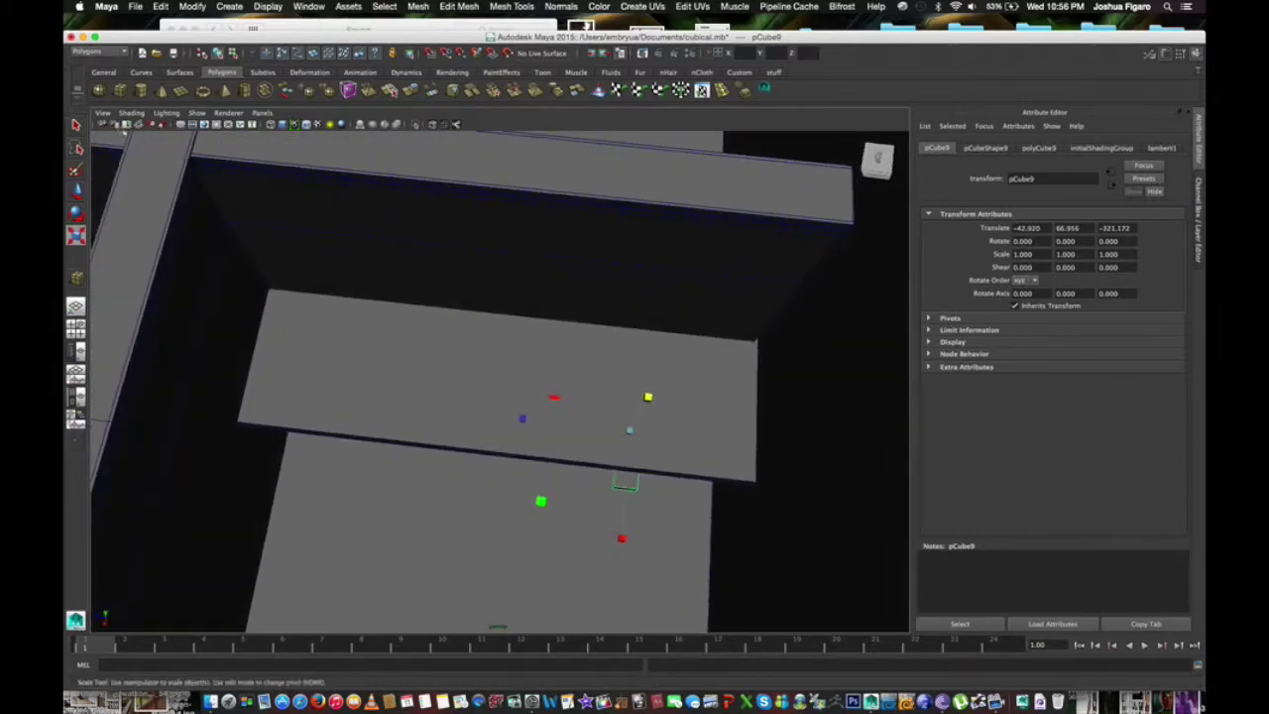
click(130, 113)
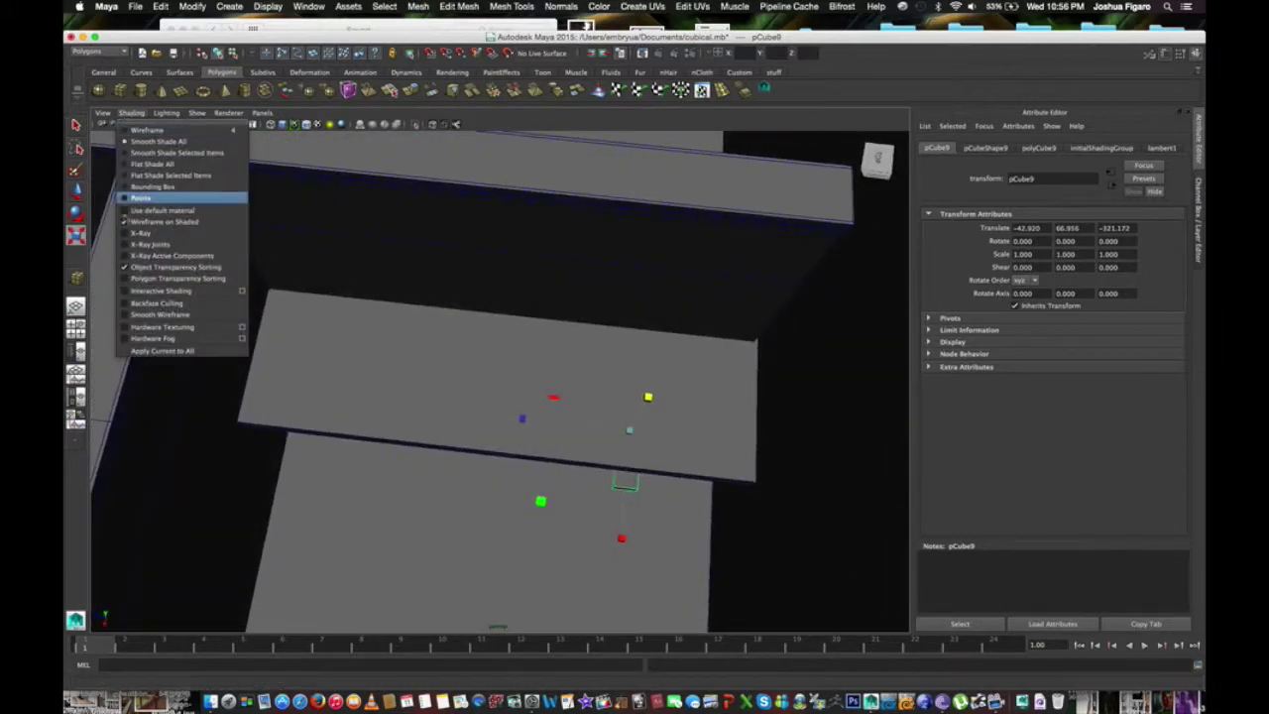
Step: Turn on X-Ray, view from the top and slide pCube9 along X into place
click(141, 233)
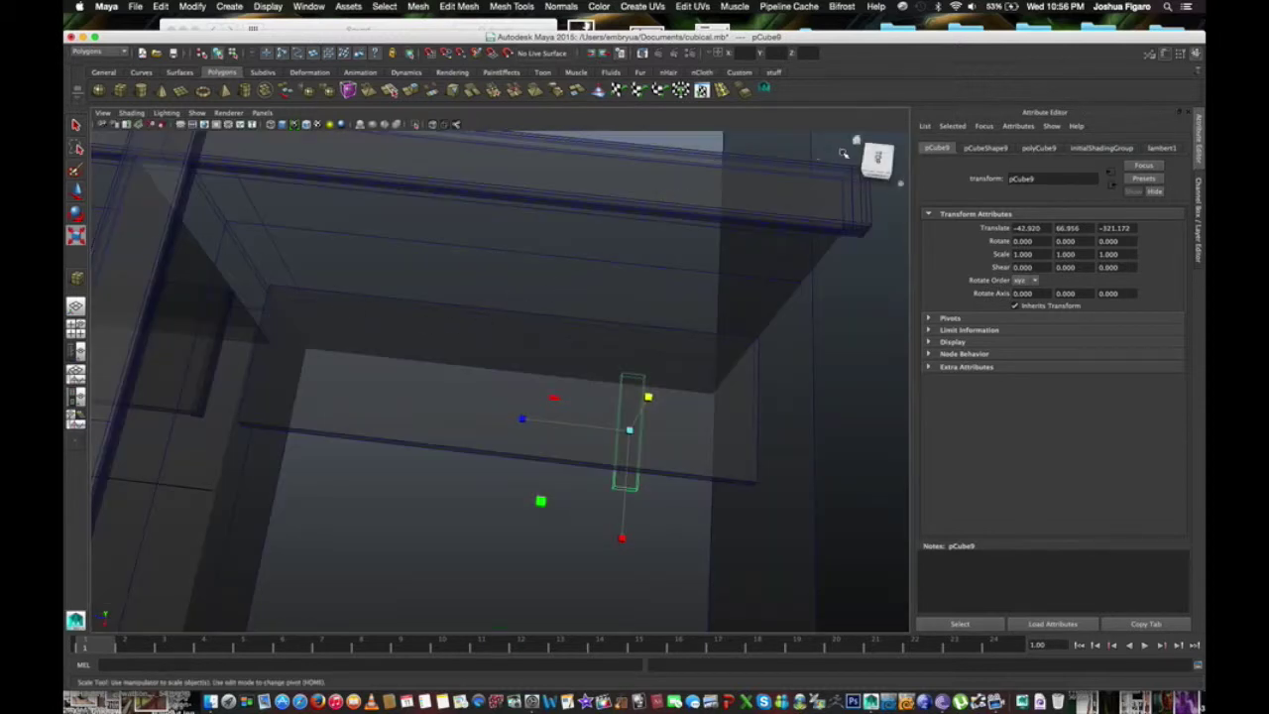
click(877, 160)
scroll(585, 399, down, 2)
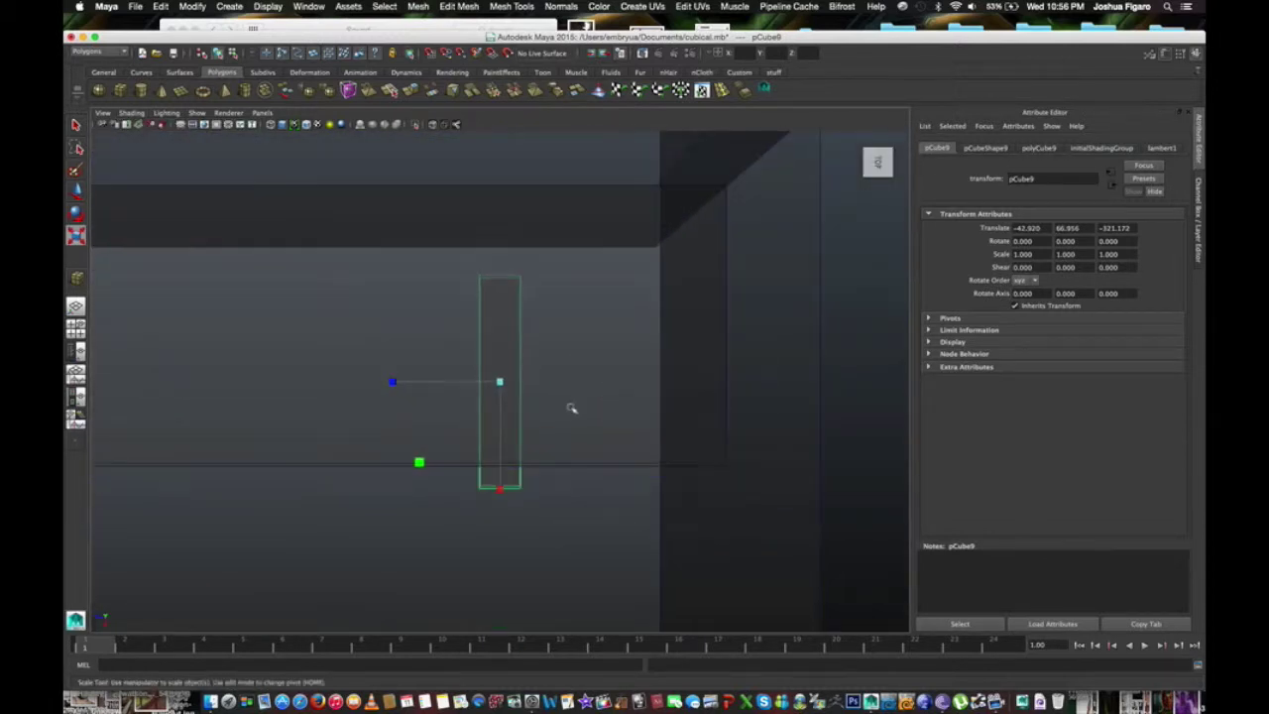
click(75, 191)
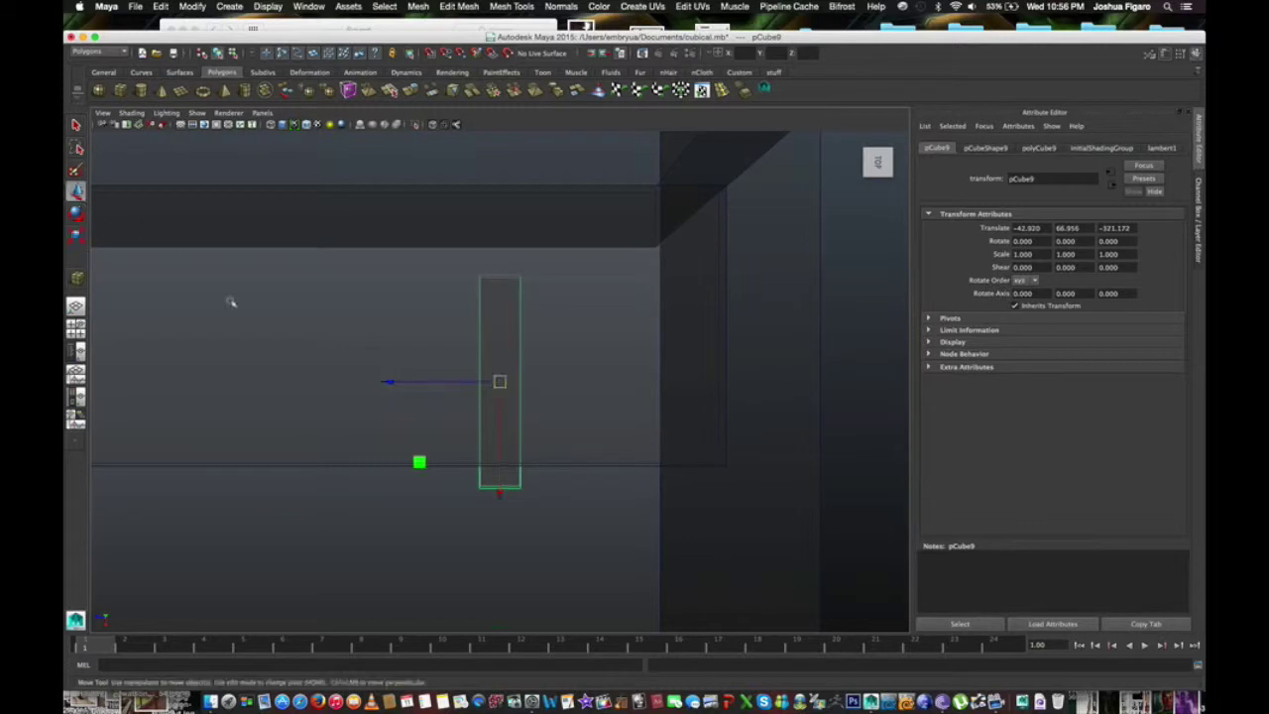
mouse_move(387, 387)
mouse_down()
mouse_move(577, 385)
mouse_move(572, 374)
mouse_up()
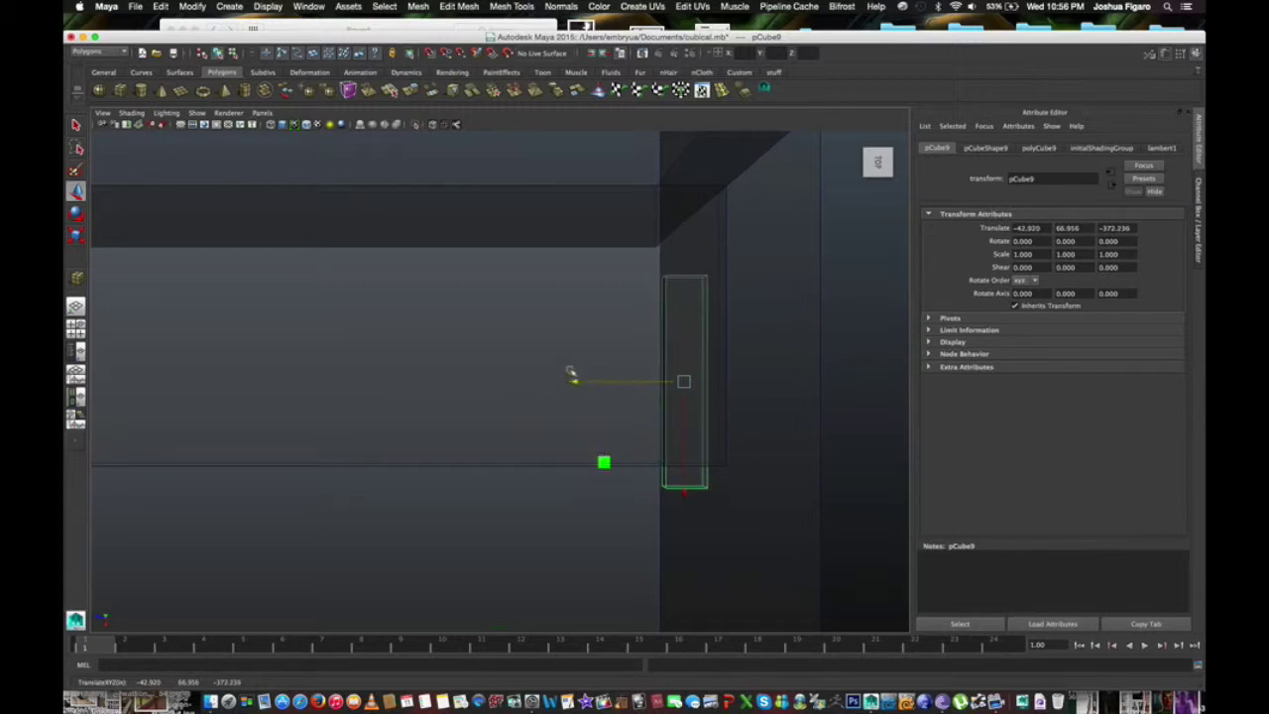
drag(681, 467, 683, 440)
Step: Scale pCube9 slightly and raise it toward the shelf to a Y translate of 70.267
click(77, 234)
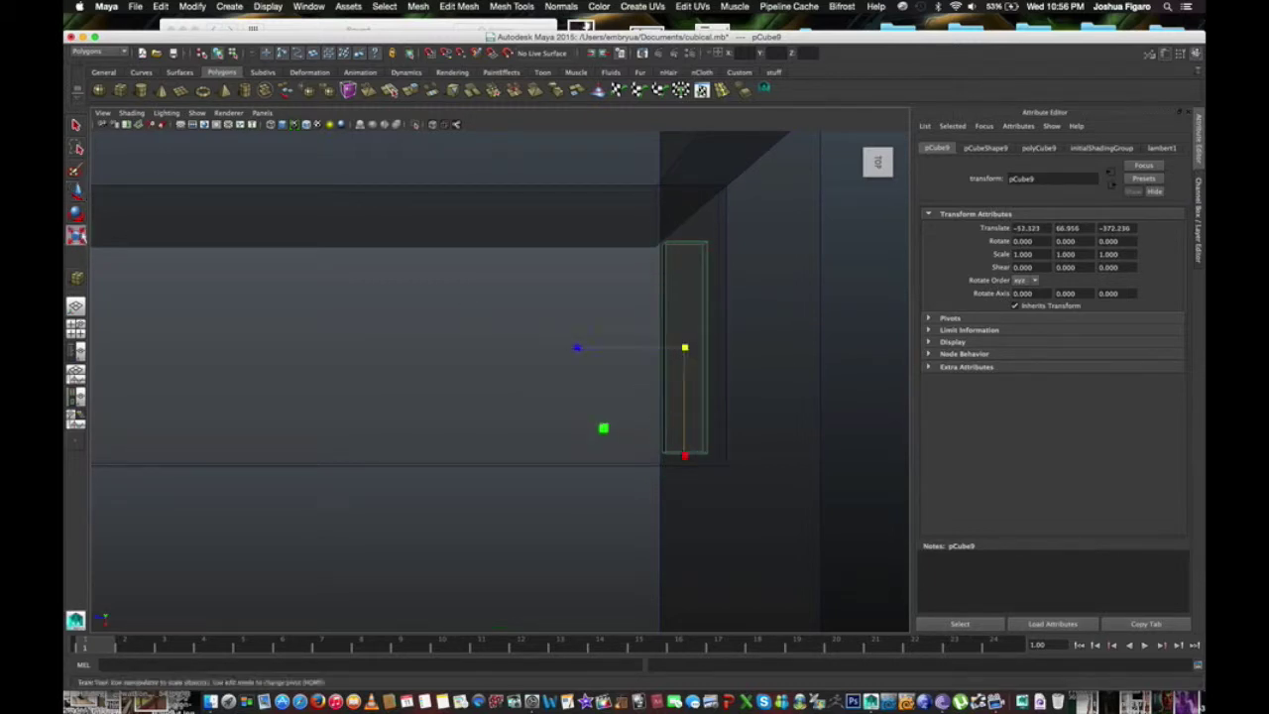
drag(685, 456, 686, 459)
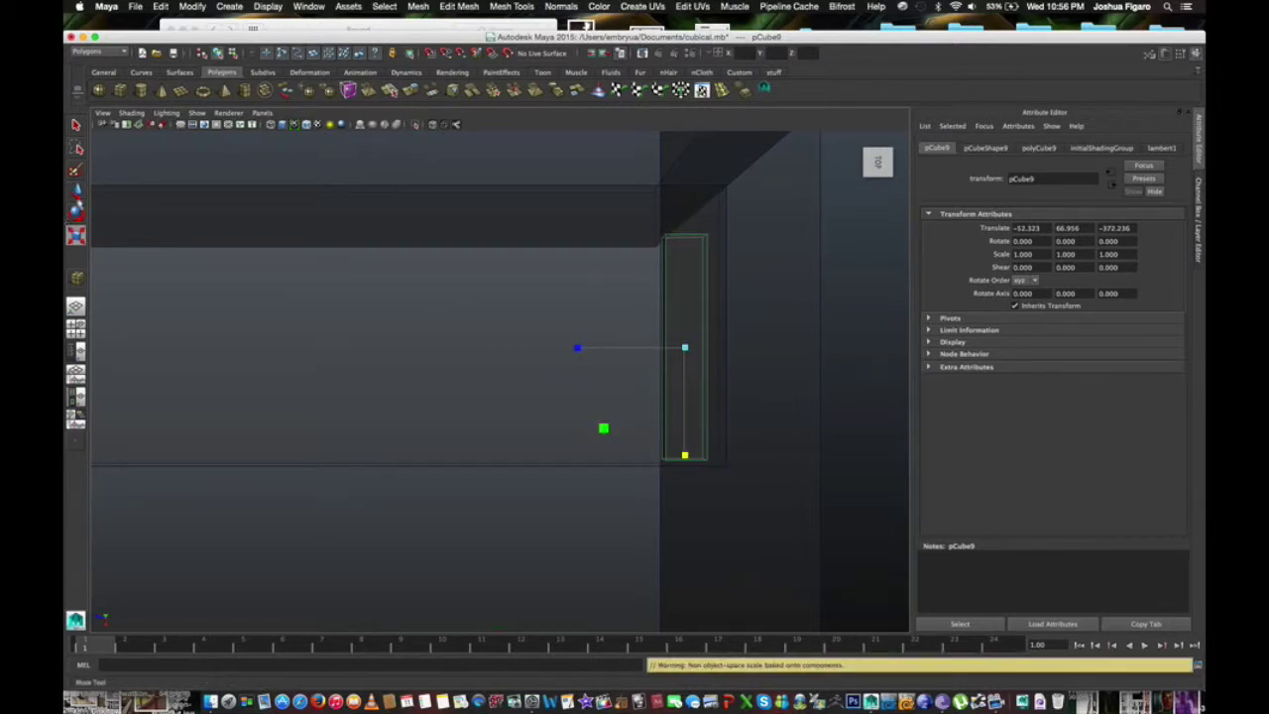
click(76, 191)
mouse_move(689, 415)
mouse_down()
mouse_move(671, 397)
mouse_move(686, 451)
mouse_up()
key(r)
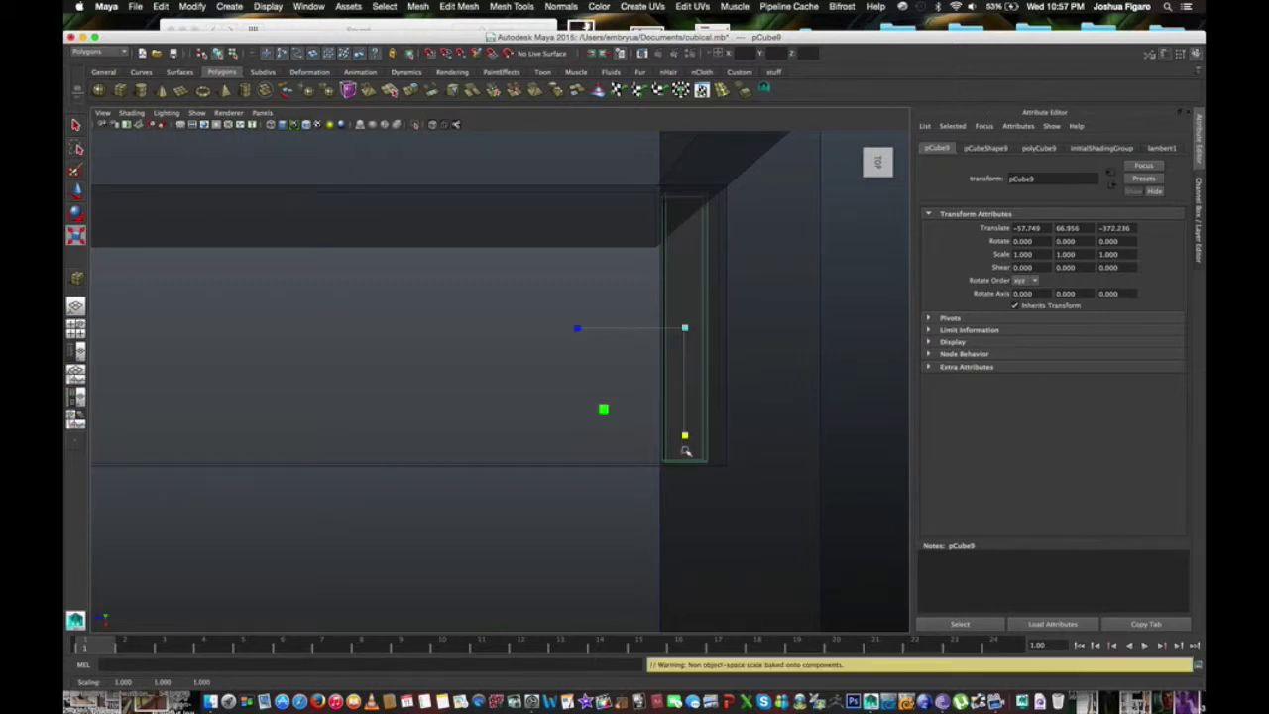
alt+drag(580, 472, 580, 456)
mouse_move(556, 393)
alt+mouse_down()
mouse_move(561, 373)
mouse_move(566, 382)
alt+mouse_up()
click(77, 190)
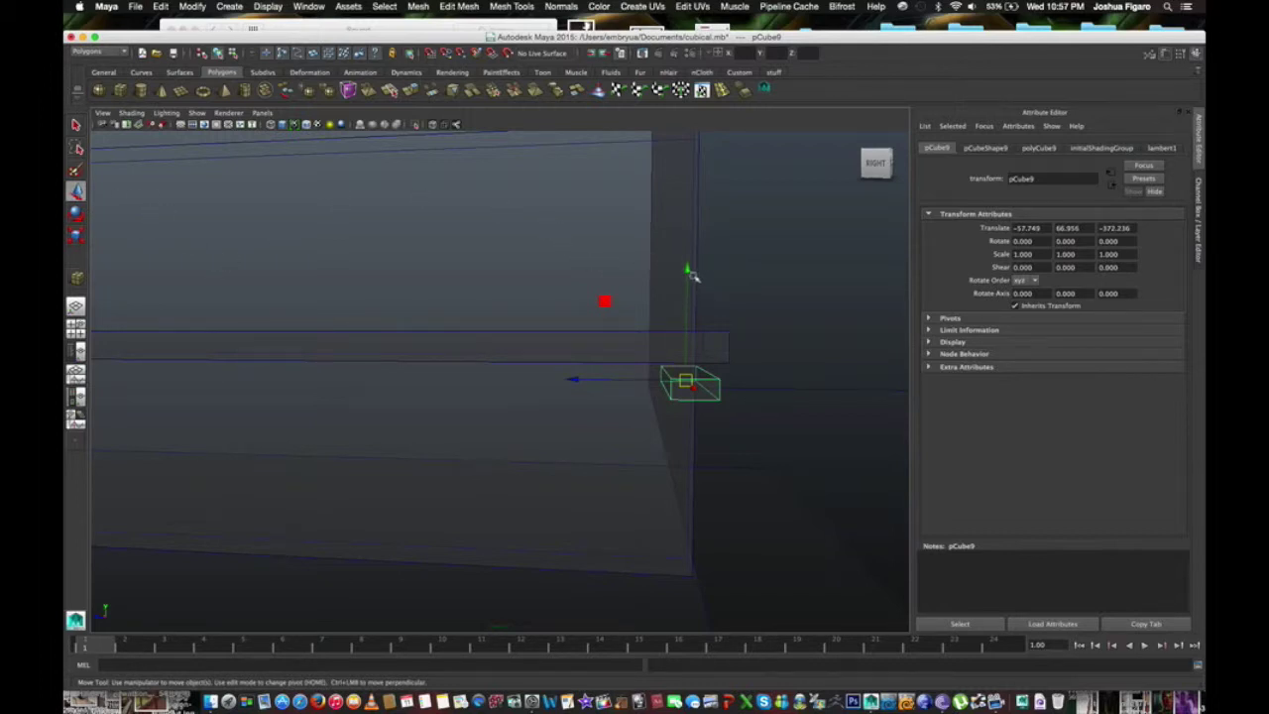
drag(688, 273, 691, 257)
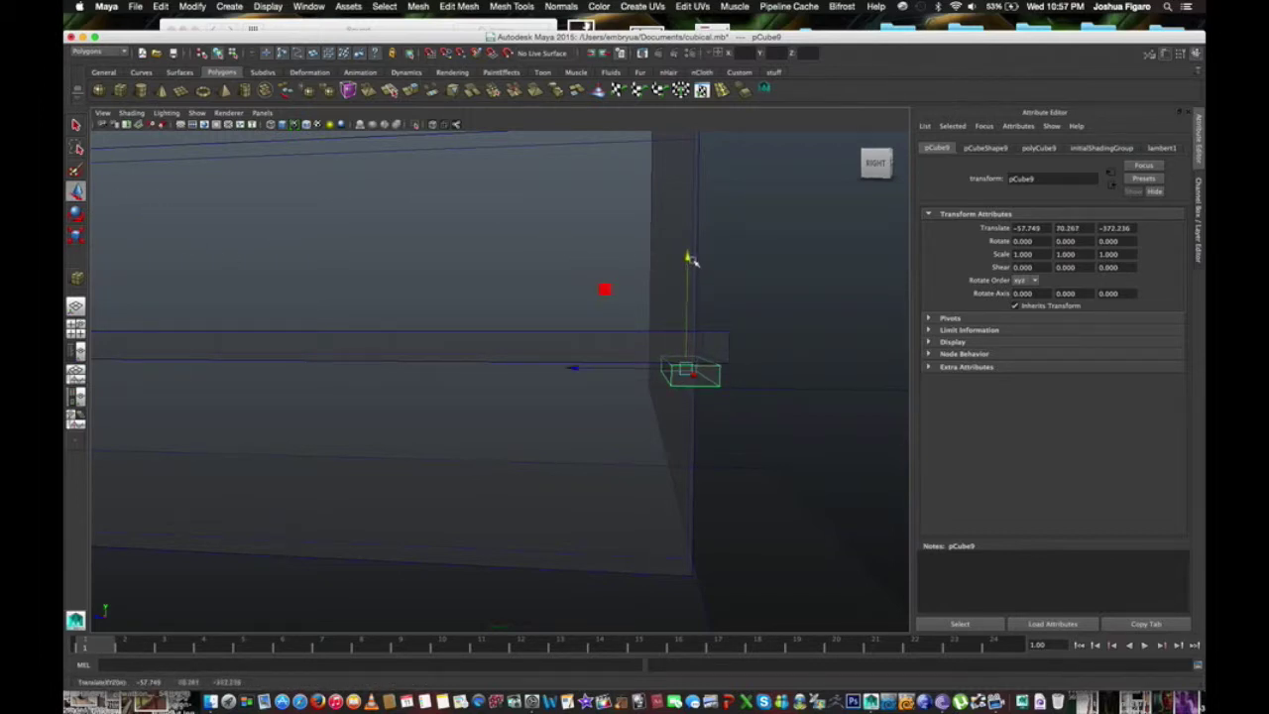
click(144, 115)
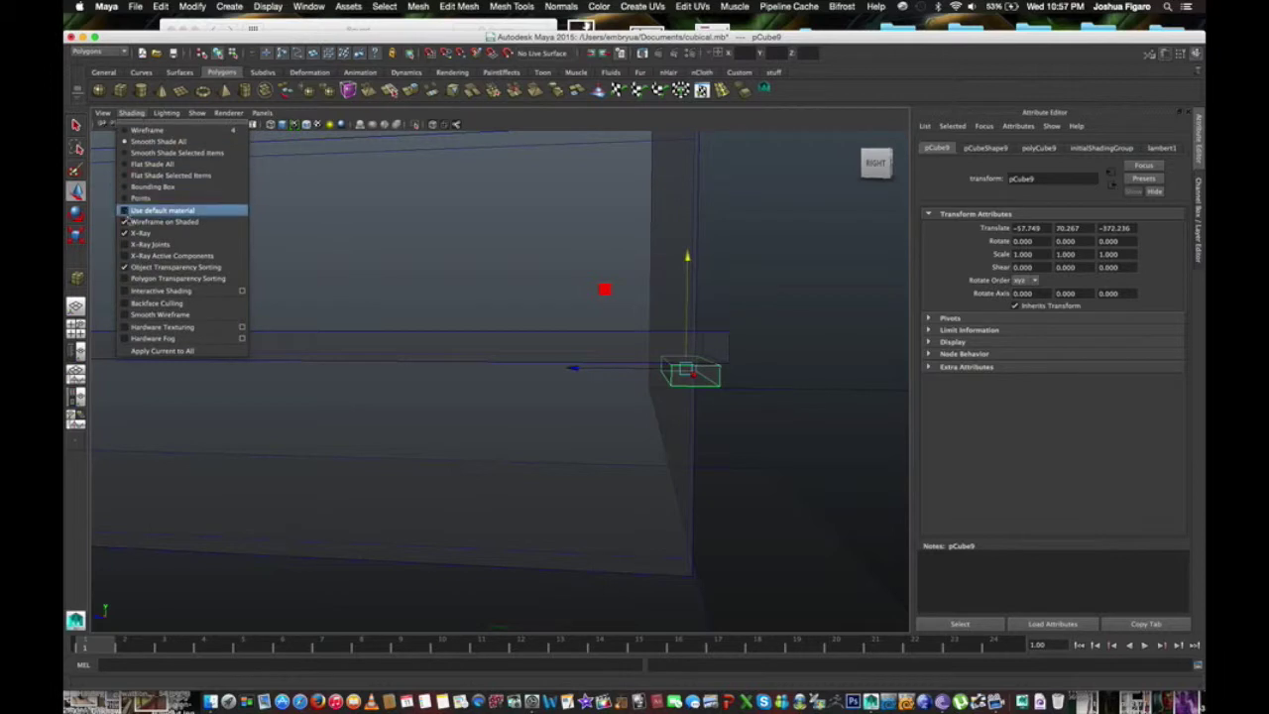
Step: Turn off X-Ray and place pCube9 at -51.223, 70.936, -372.061 beneath the shelf's front edge
click(135, 232)
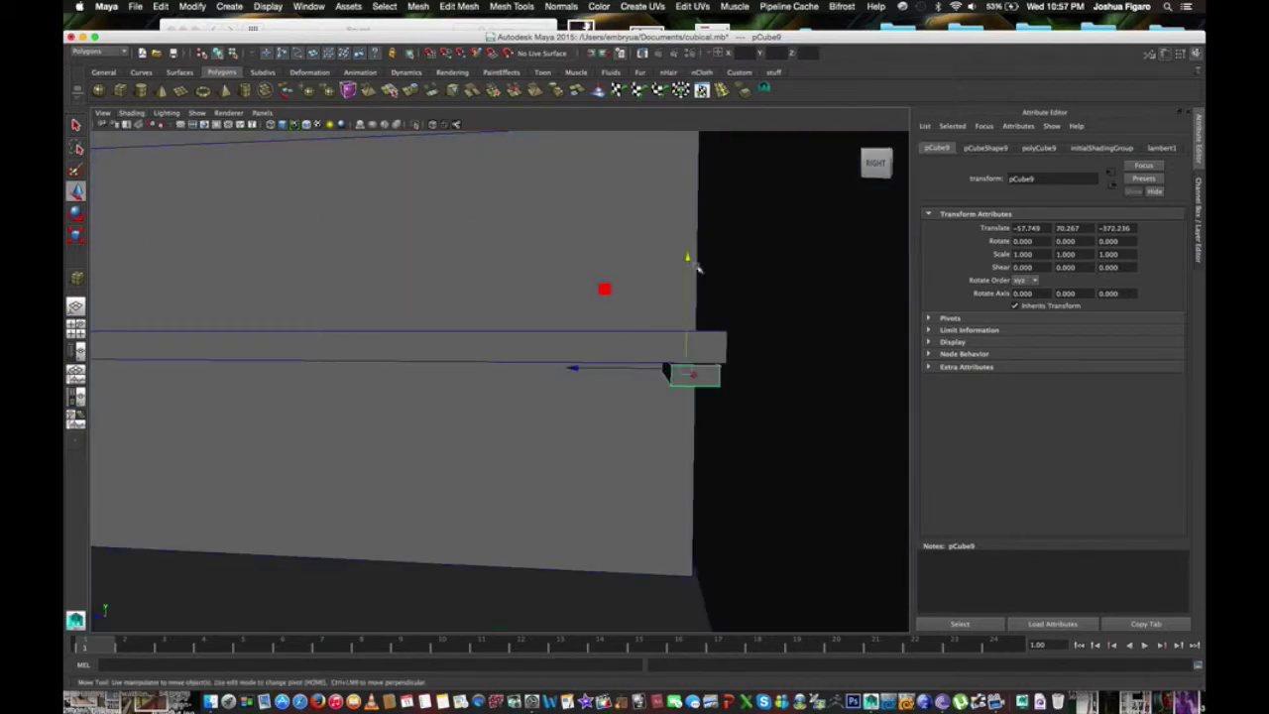
mouse_move(690, 260)
mouse_down()
mouse_move(650, 285)
mouse_move(672, 294)
mouse_up()
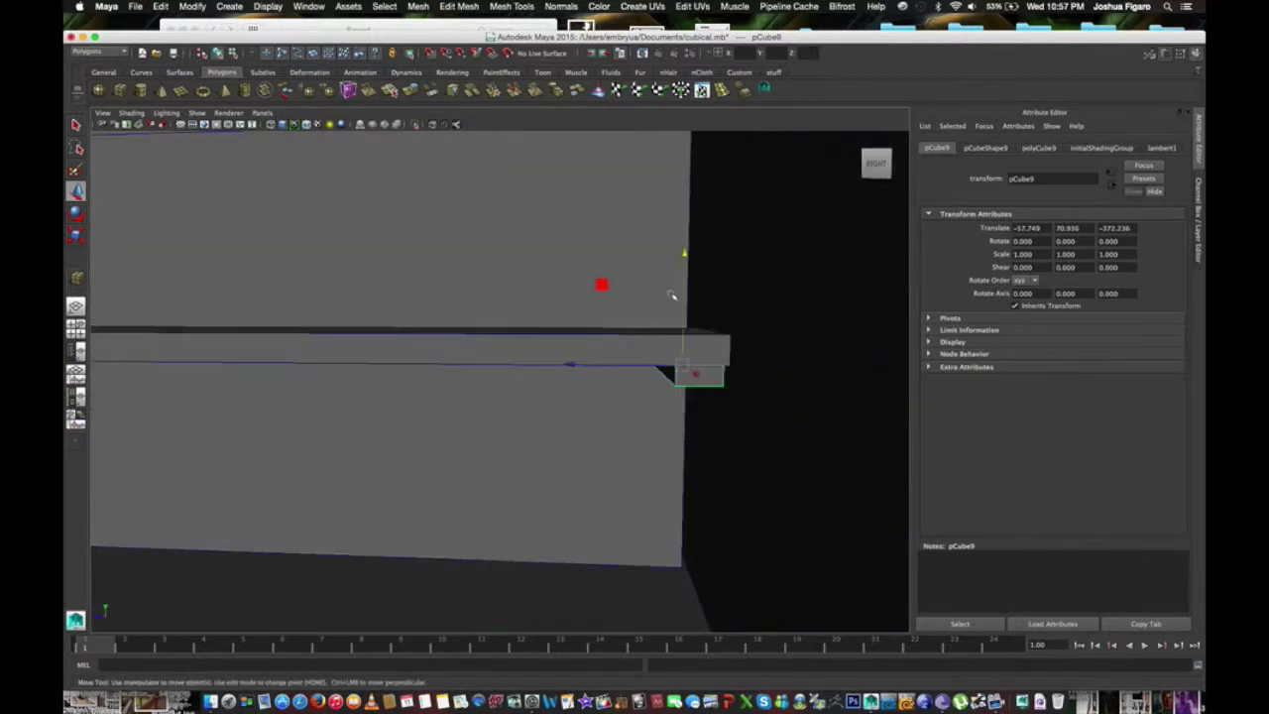
mouse_move(616, 363)
mouse_down()
mouse_move(631, 325)
mouse_move(702, 359)
mouse_move(677, 351)
mouse_up()
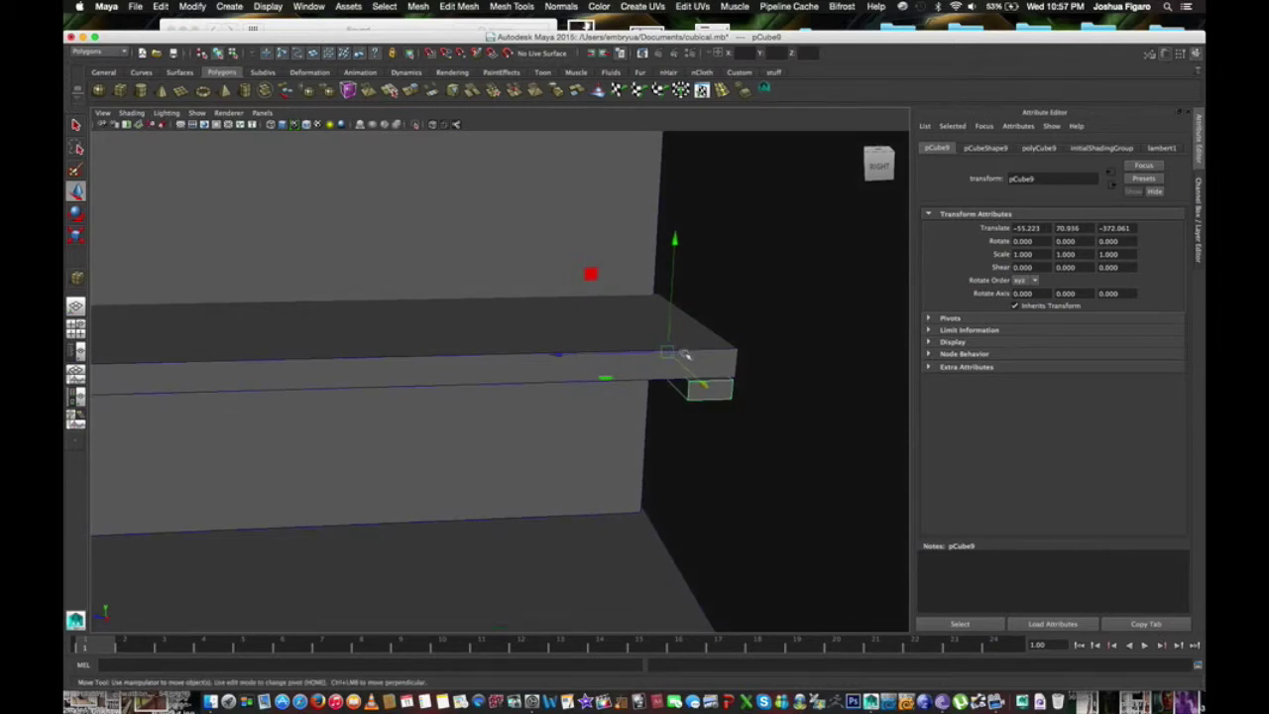
Step: Copy the small block as group7 and slide it under the shelf's far end, to X -7.423
key(ctrl+g)
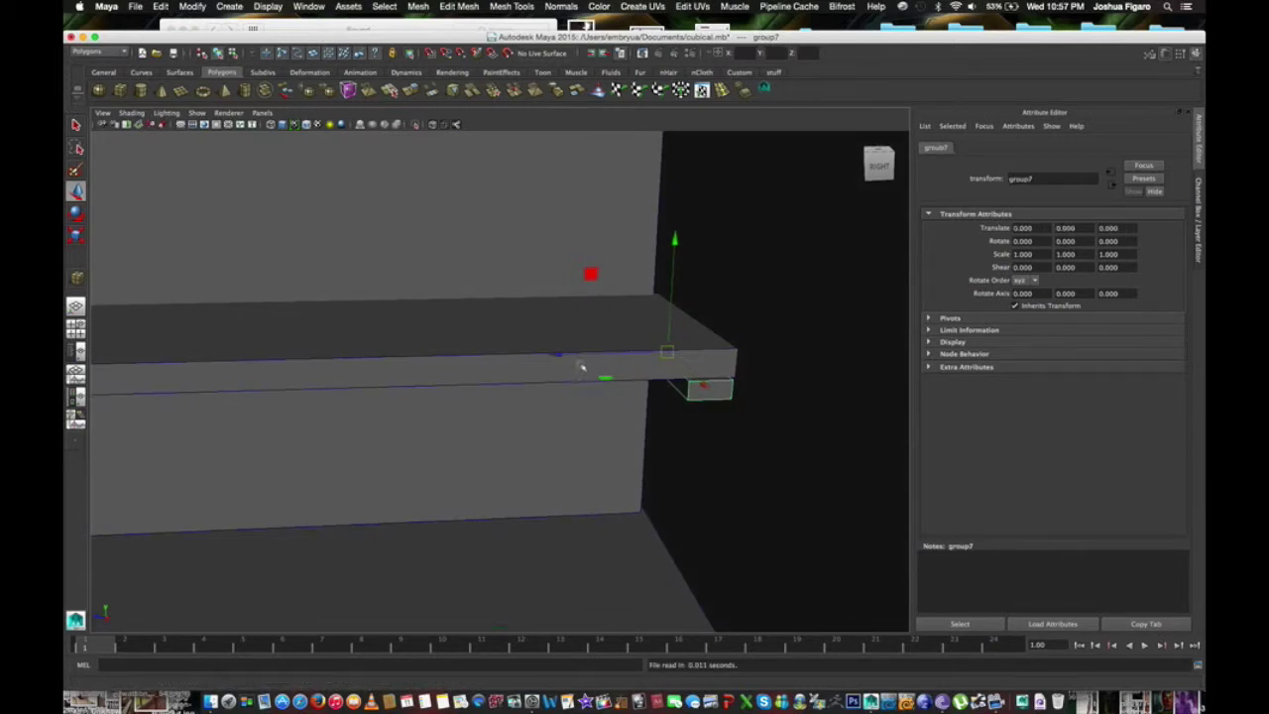
drag(548, 357, 166, 401)
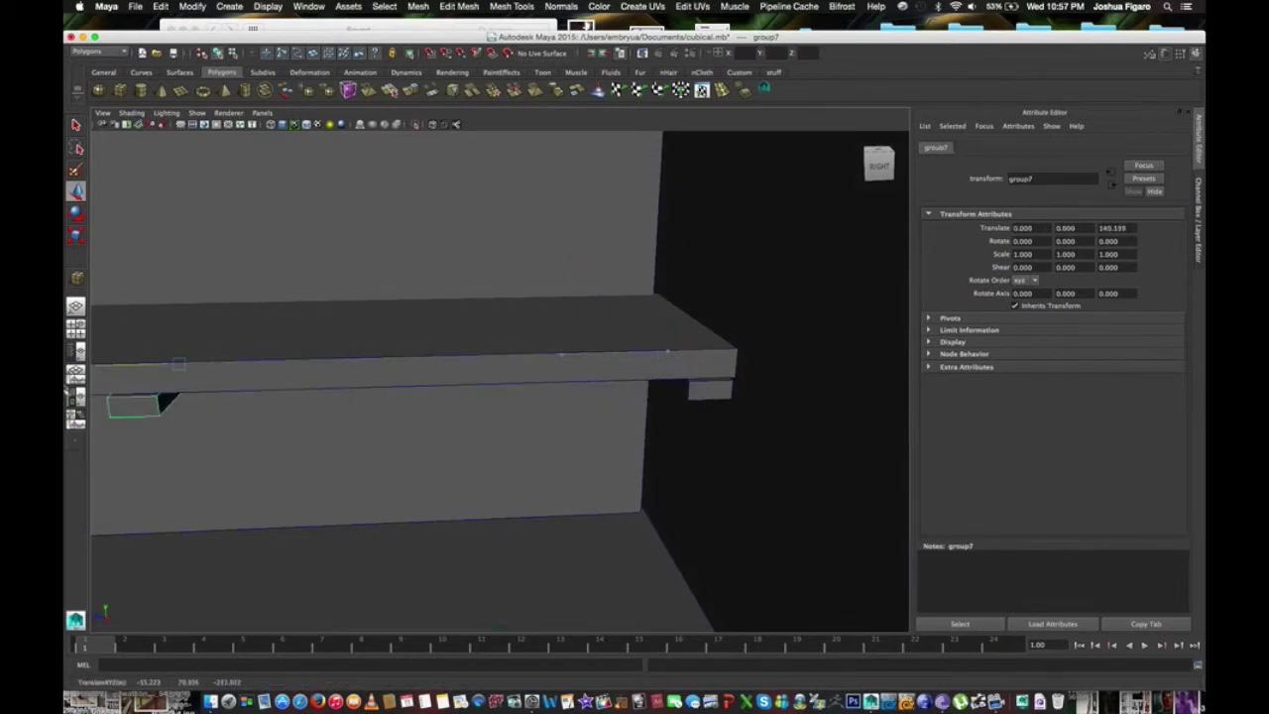
alt+right_drag(323, 403, 493, 426)
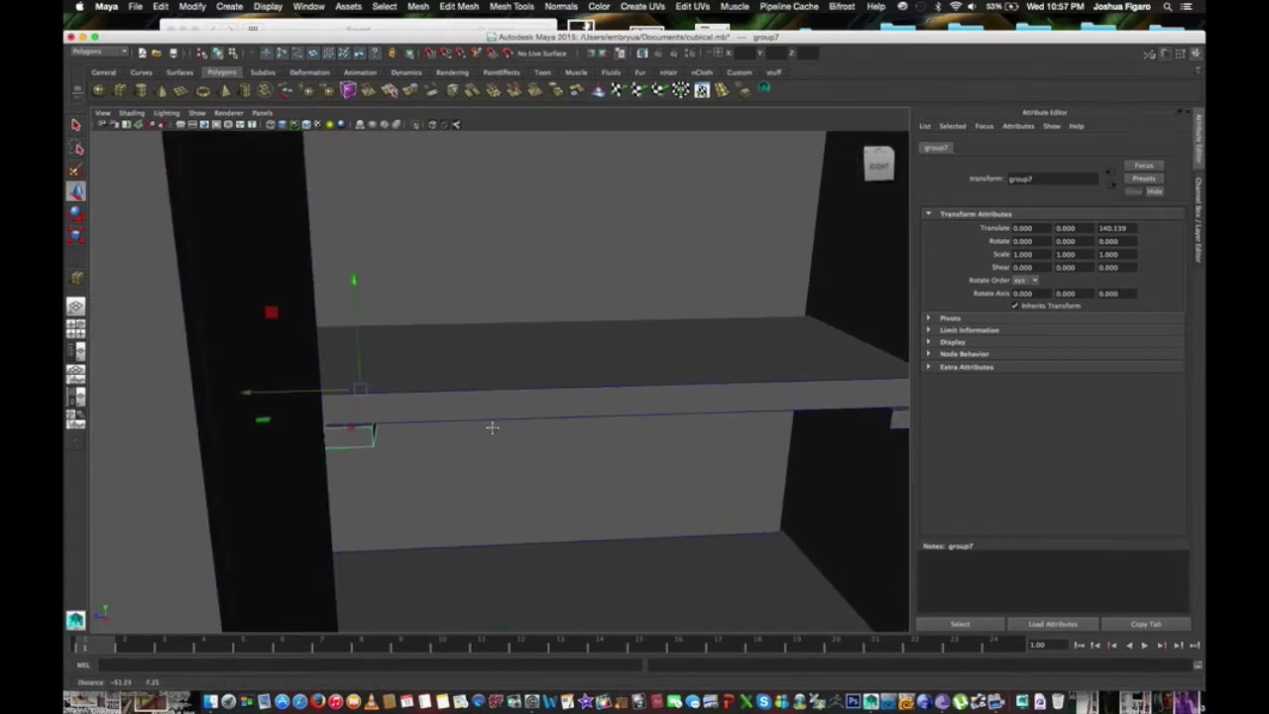
mouse_move(493, 426)
alt+mouse_down()
mouse_move(501, 461)
mouse_move(730, 390)
mouse_move(615, 334)
alt+mouse_up()
drag(512, 340, 178, 363)
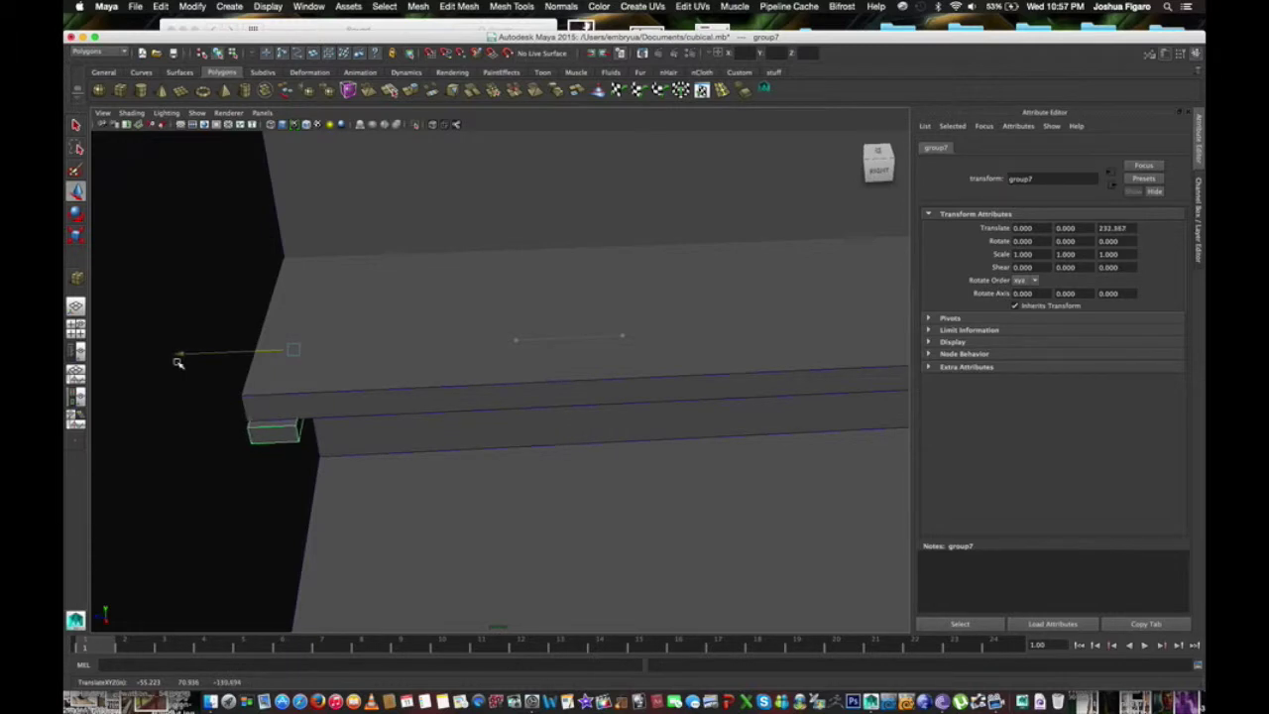
mouse_move(275, 406)
mouse_down()
mouse_move(283, 417)
mouse_move(466, 373)
mouse_move(453, 354)
mouse_move(439, 366)
mouse_move(448, 379)
mouse_move(586, 442)
mouse_move(566, 456)
mouse_up()
drag(394, 392, 472, 413)
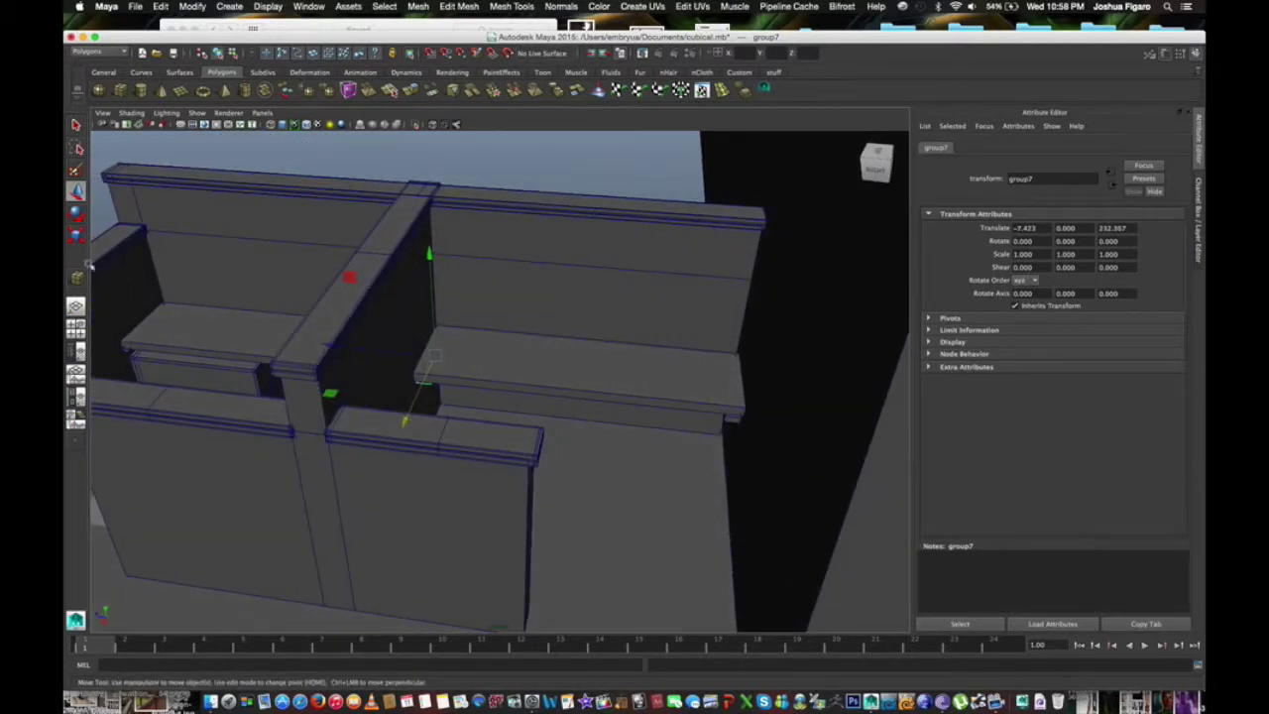
Step: Draw a new polygon cube, pCube10, on the floor and set its height
click(119, 89)
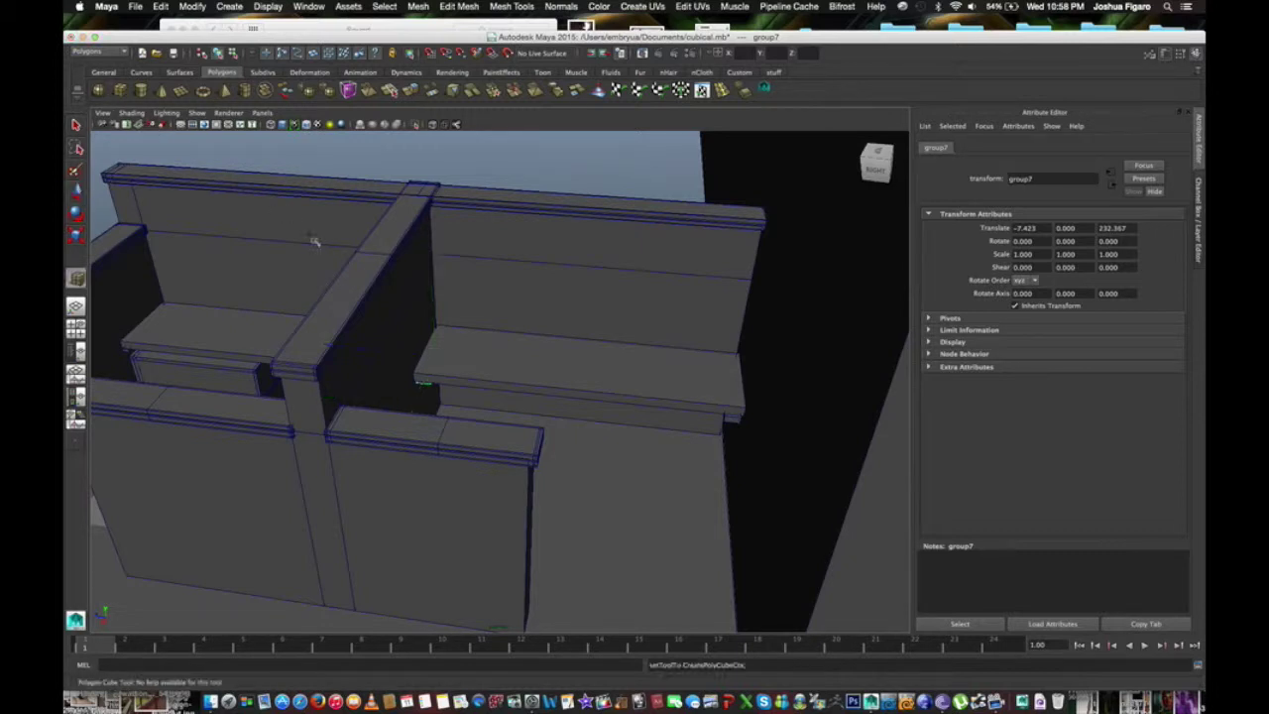
mouse_move(600, 460)
mouse_down()
mouse_move(671, 536)
mouse_move(687, 436)
mouse_up()
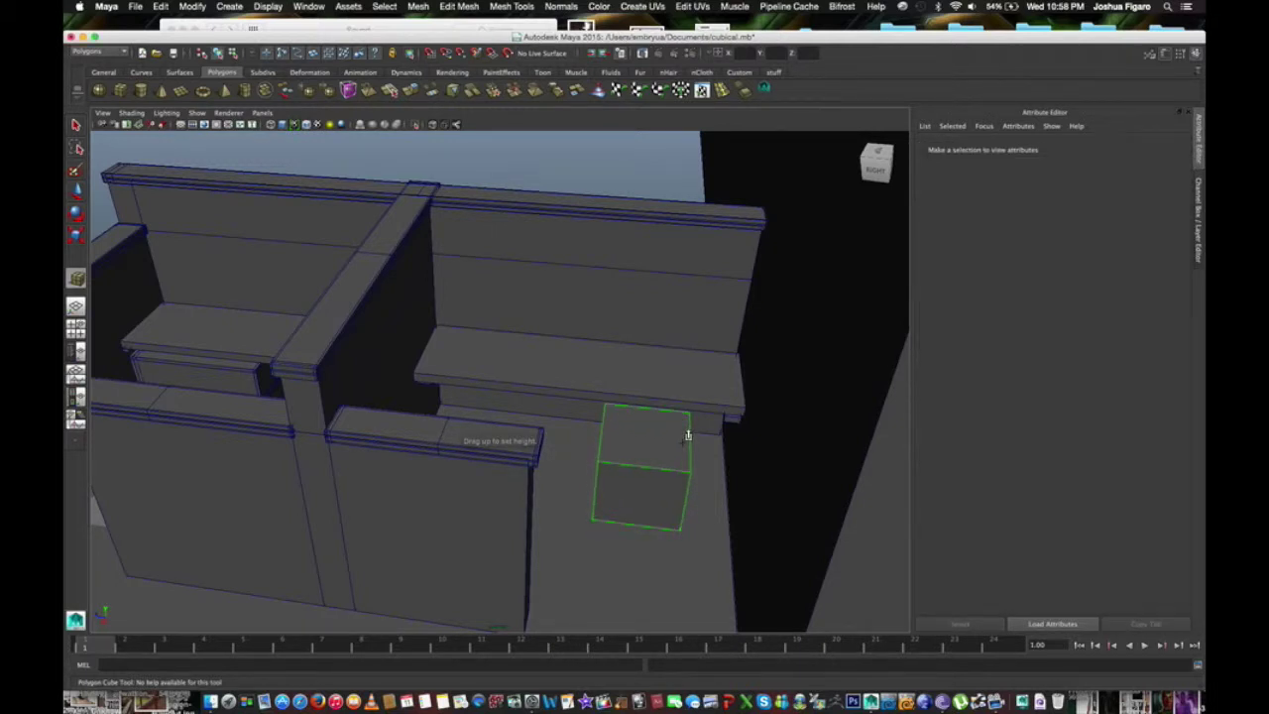
drag(687, 436, 683, 441)
alt+drag(662, 486, 643, 441)
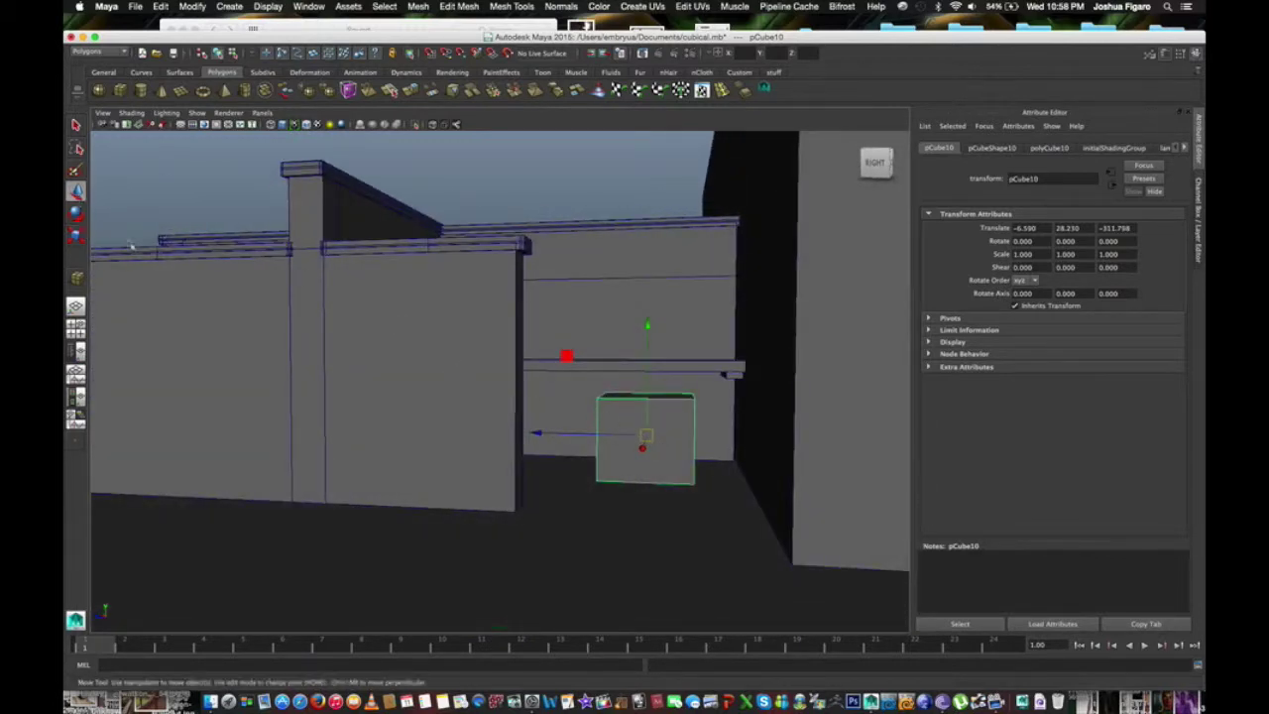
Step: Move pCube10 under the desk to X -41.669 and stretch its Y scale to 1.900
mouse_move(541, 433)
mouse_down()
mouse_move(591, 431)
mouse_move(634, 485)
mouse_up()
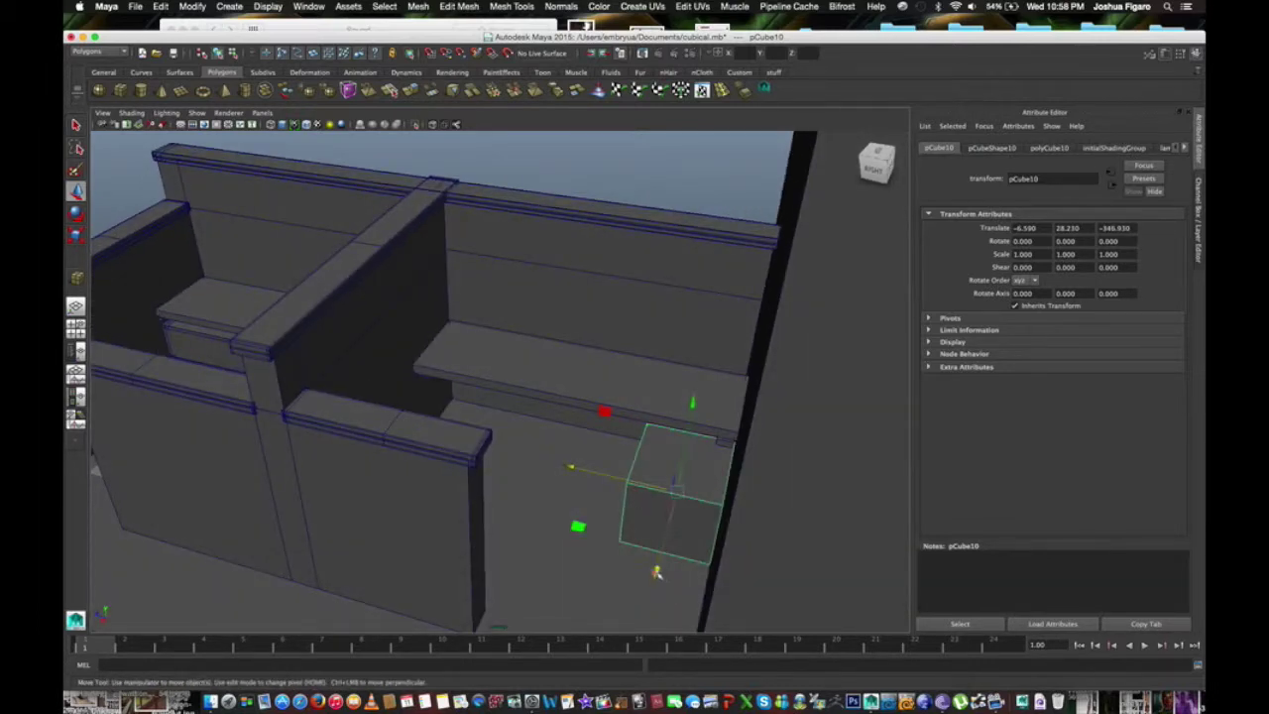
drag(656, 572, 707, 513)
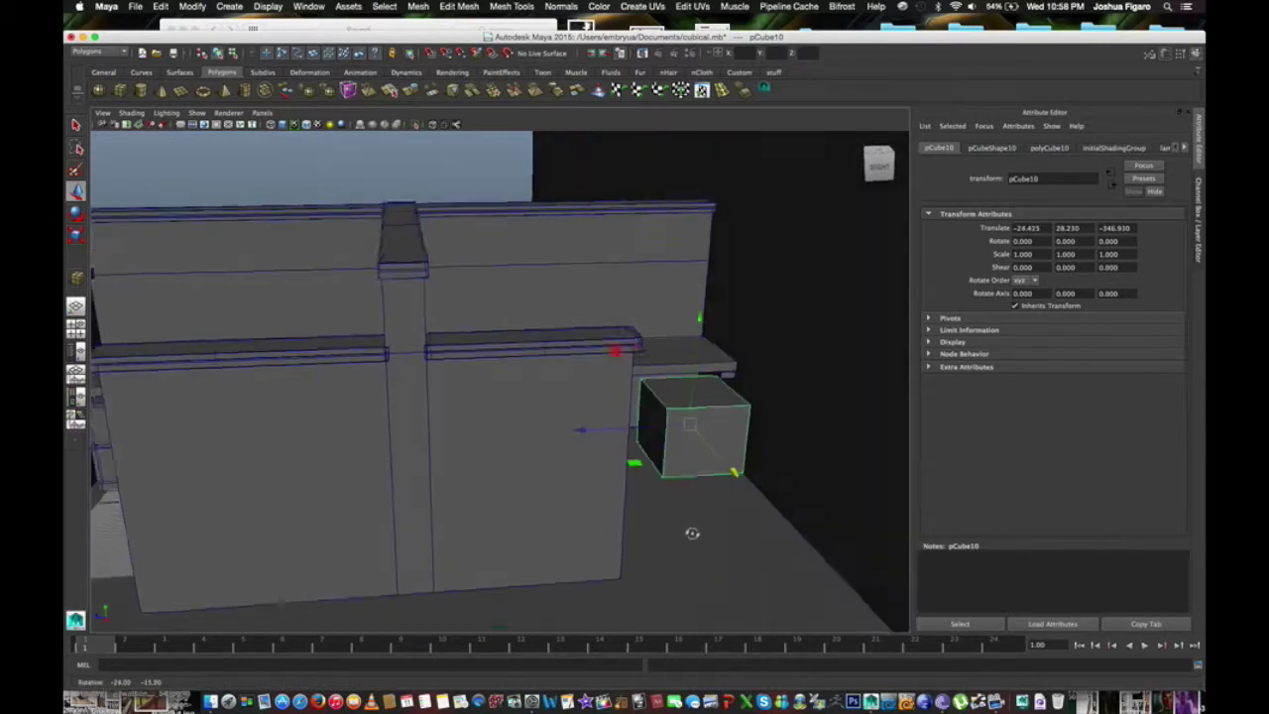
mouse_move(737, 463)
mouse_down()
mouse_move(727, 453)
mouse_move(648, 563)
mouse_move(659, 555)
mouse_up()
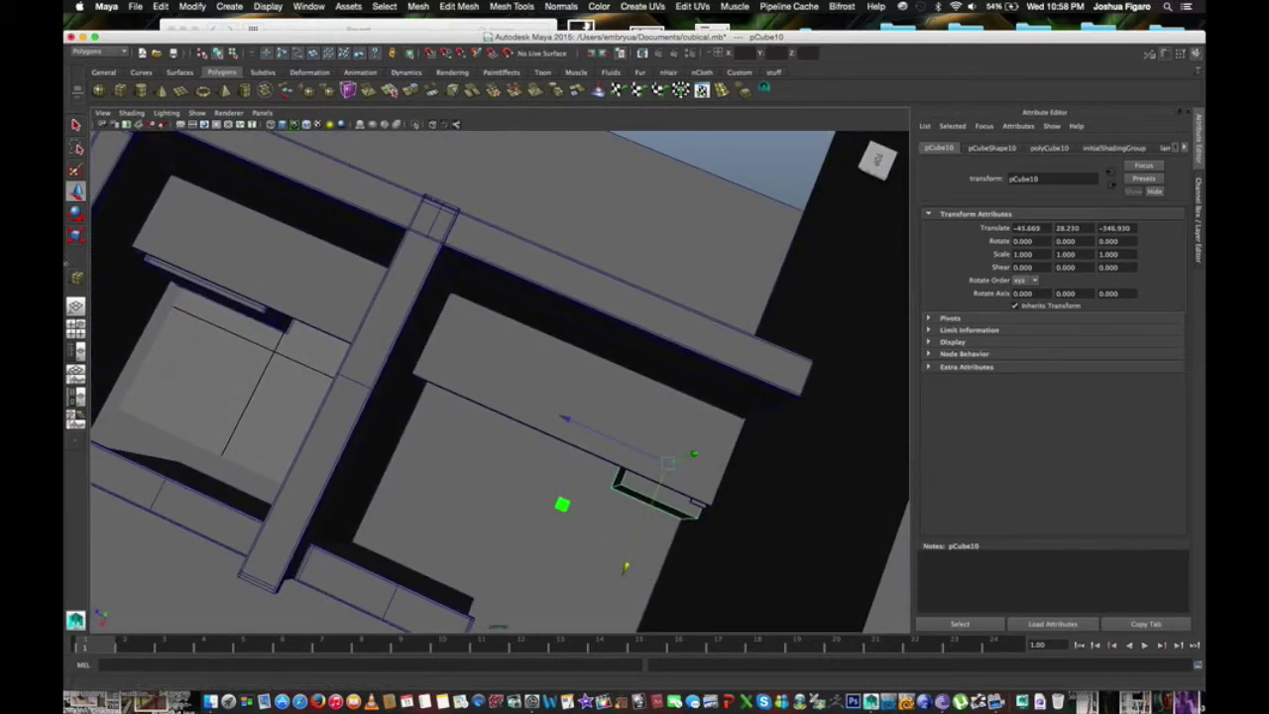
key(r)
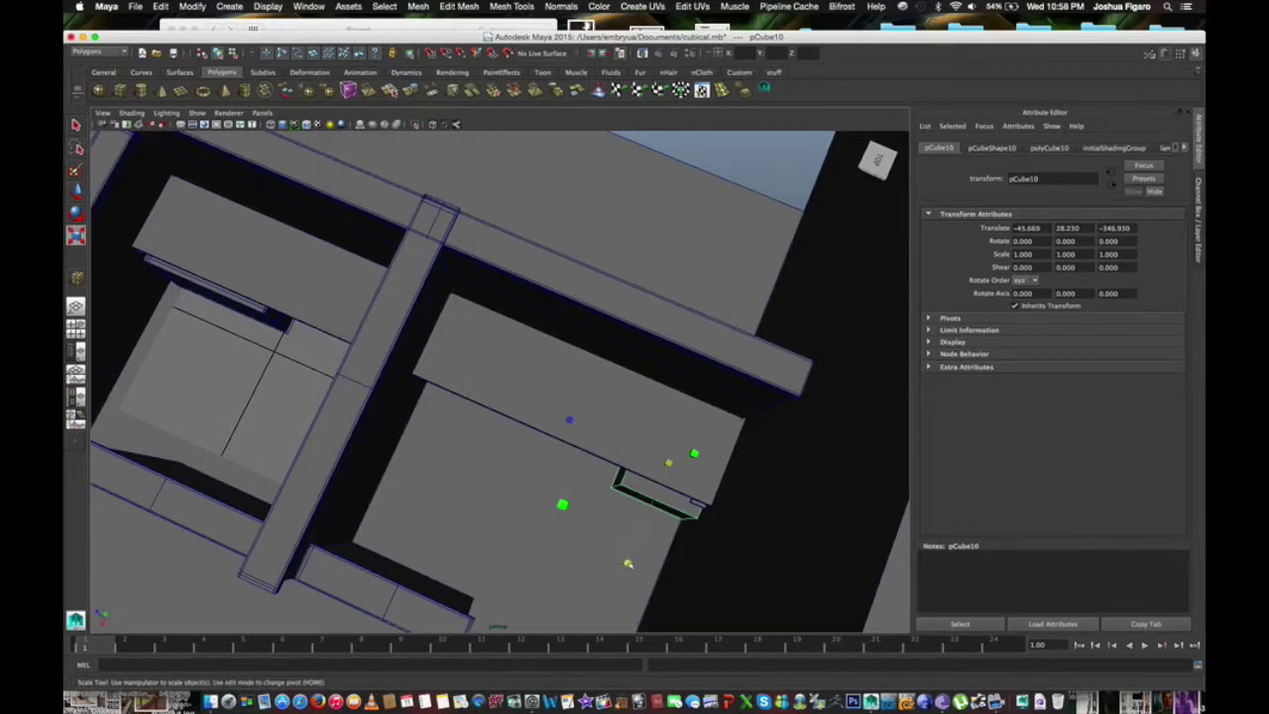
drag(628, 563, 627, 542)
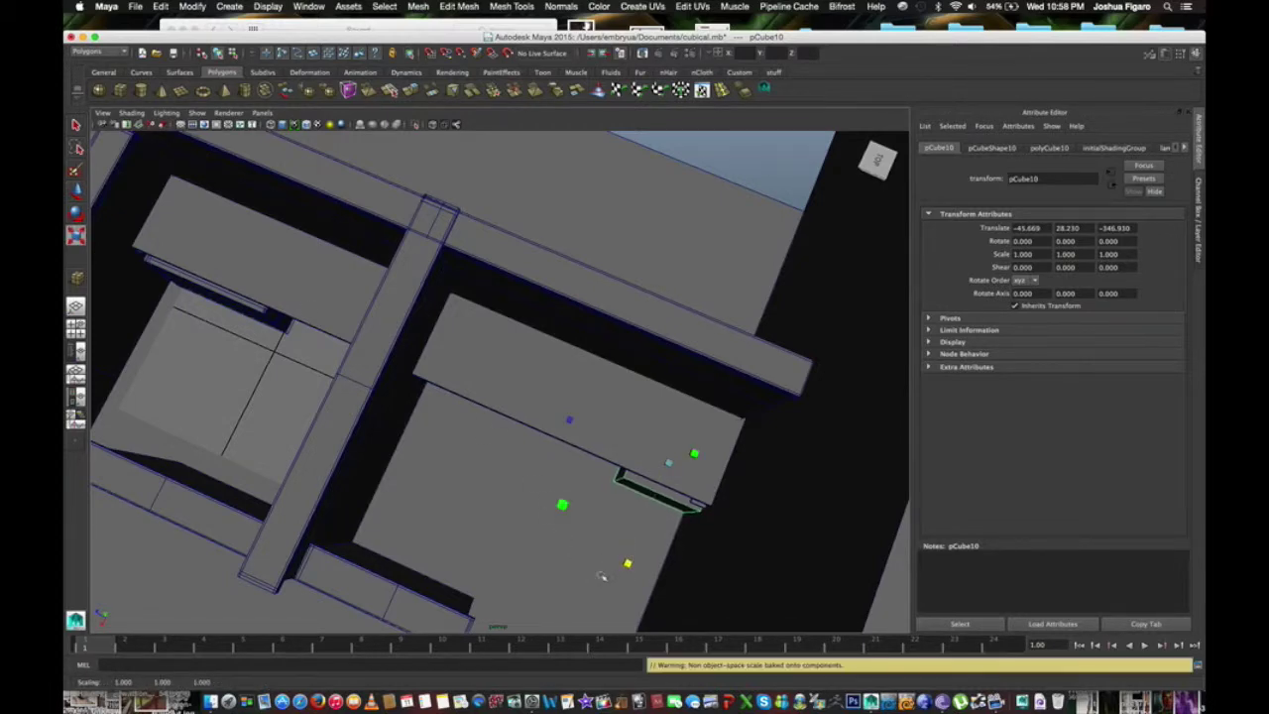
click(876, 162)
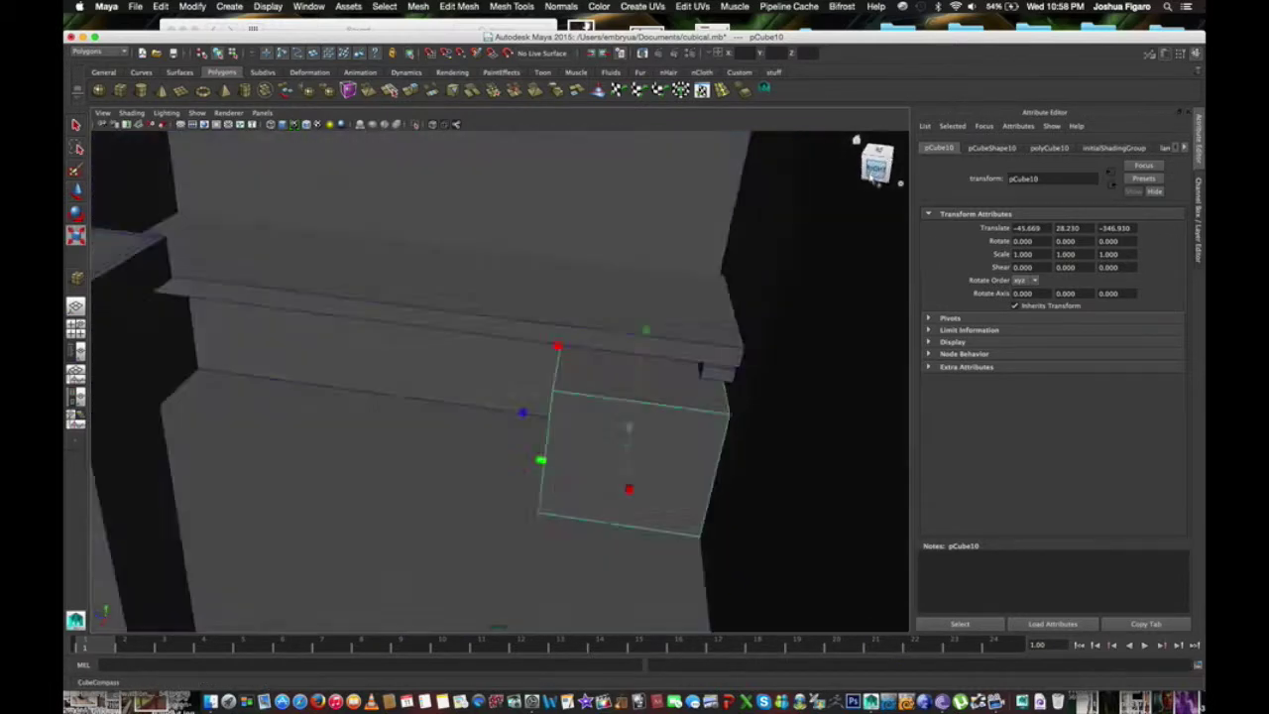
scroll(607, 484, down, 2)
scroll(603, 486, down, 2)
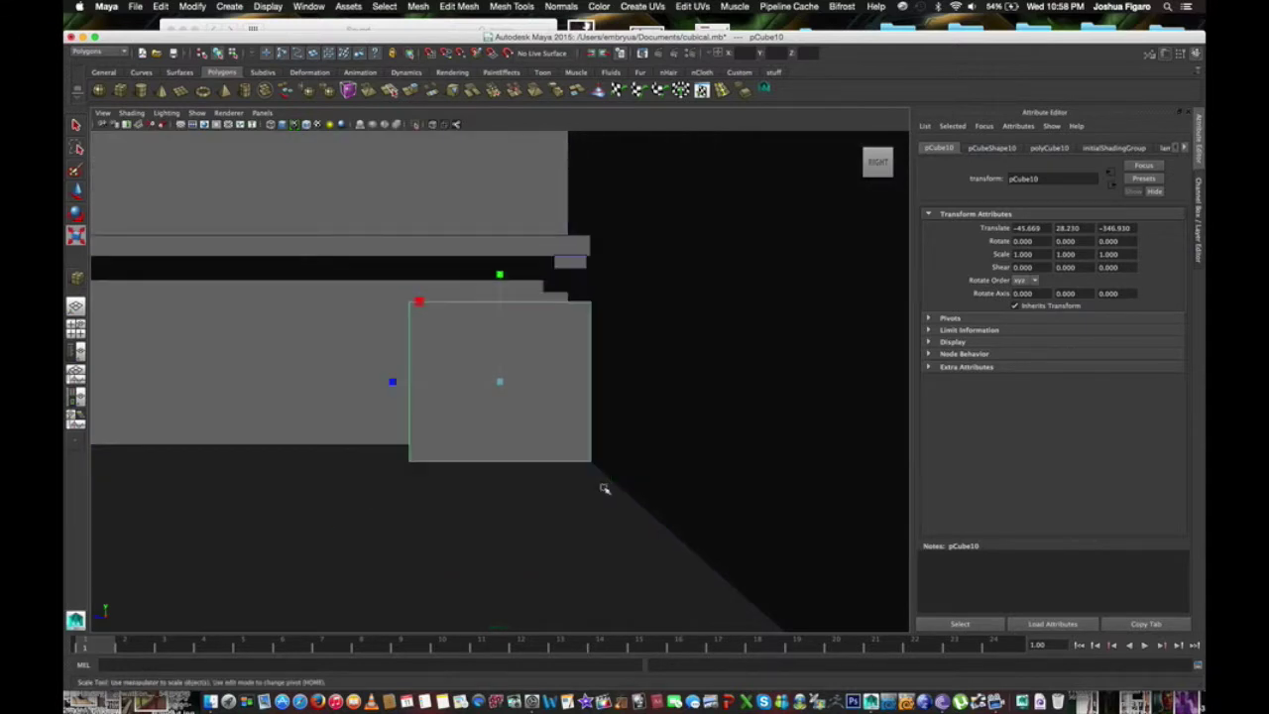
Step: In vertex mode, raise the small box's top vertices up toward the desk
right_click(545, 415)
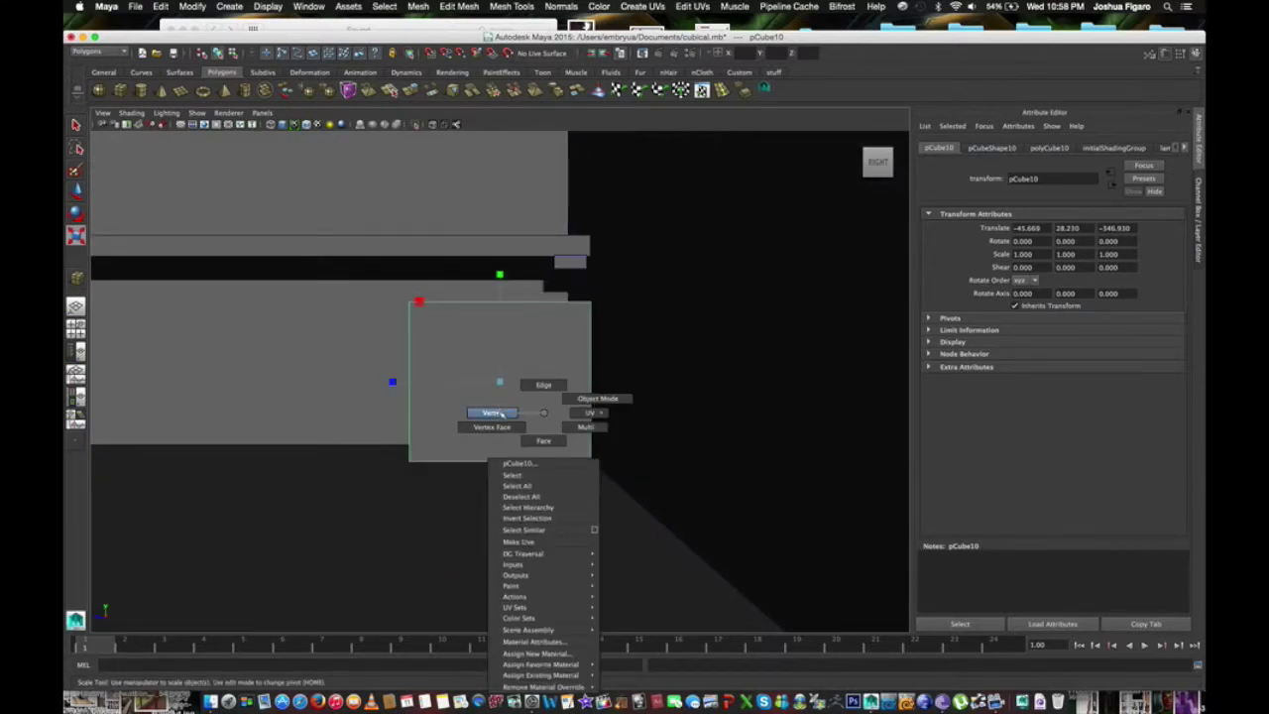
click(382, 270)
drag(415, 318, 595, 359)
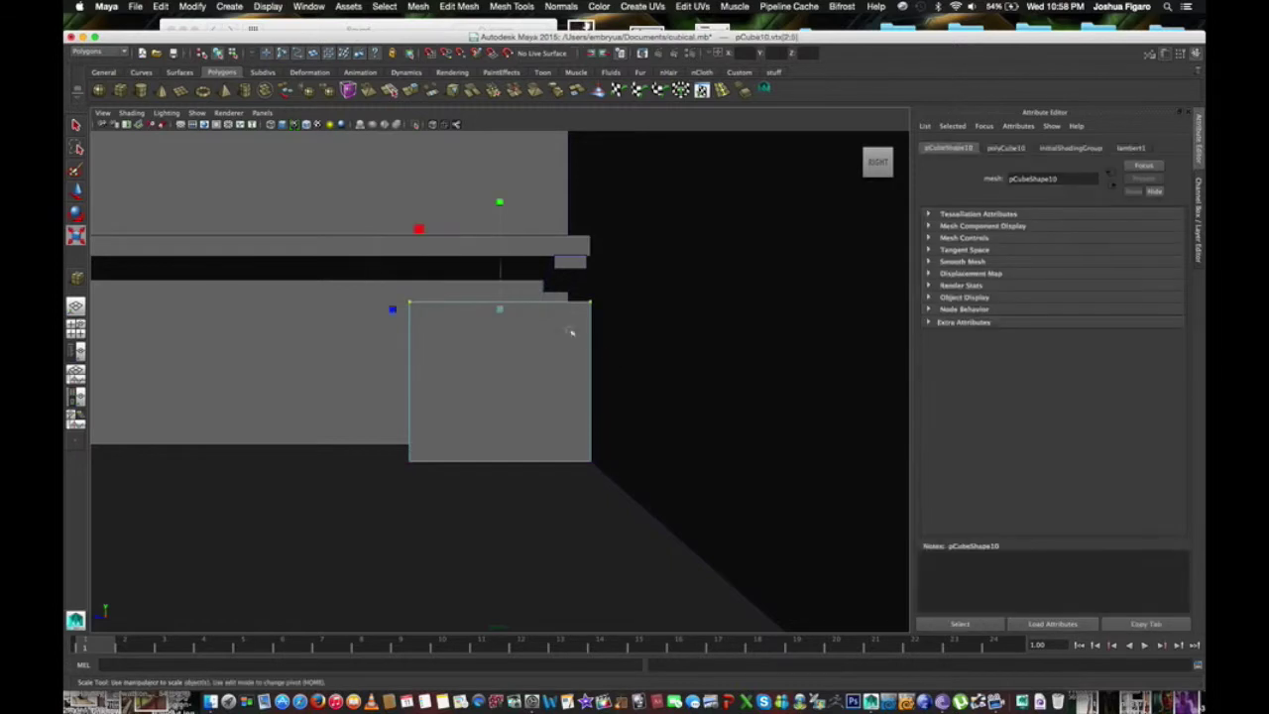
click(76, 191)
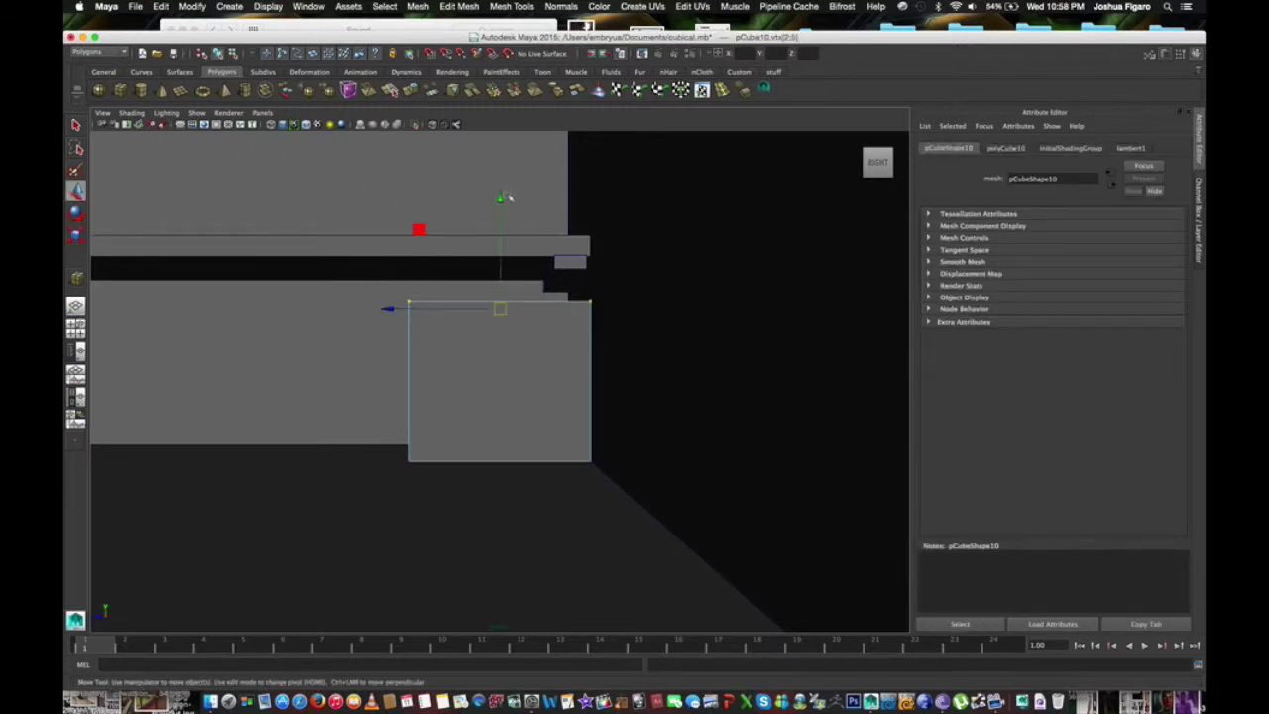
drag(498, 200, 503, 172)
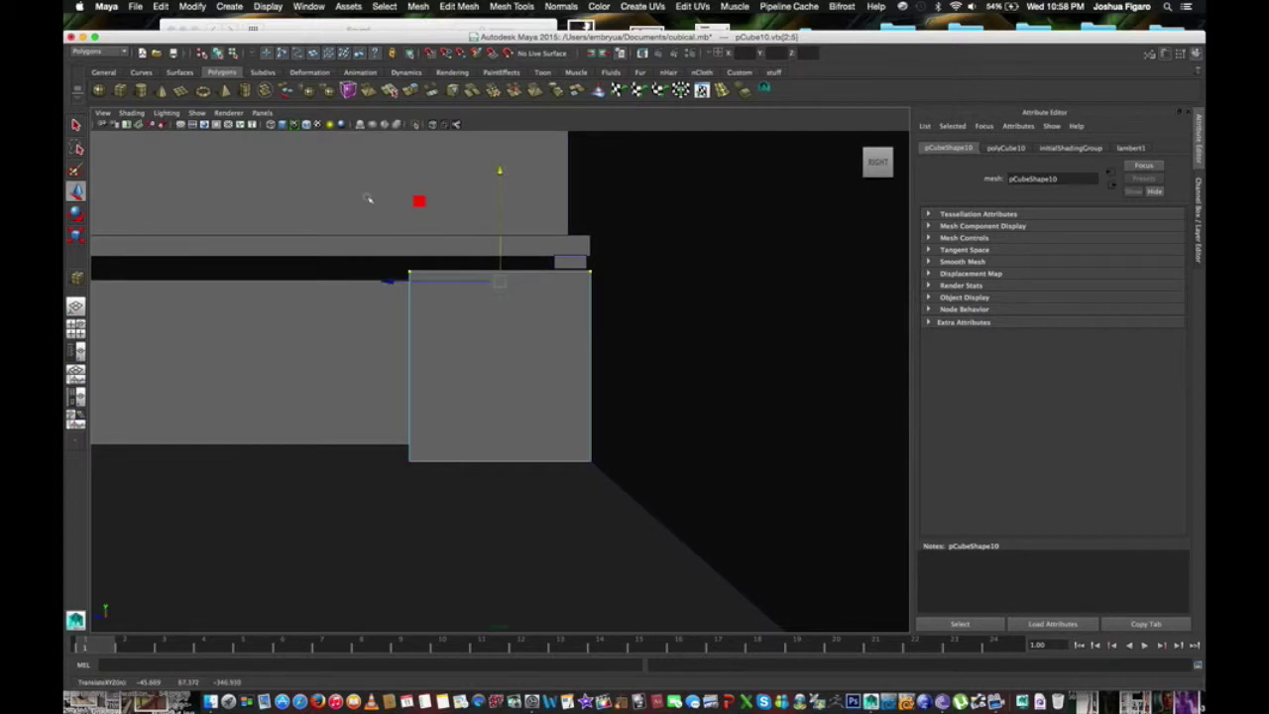
Step: Slide the box's left-side vertices inward along X to narrow it
drag(355, 444, 437, 485)
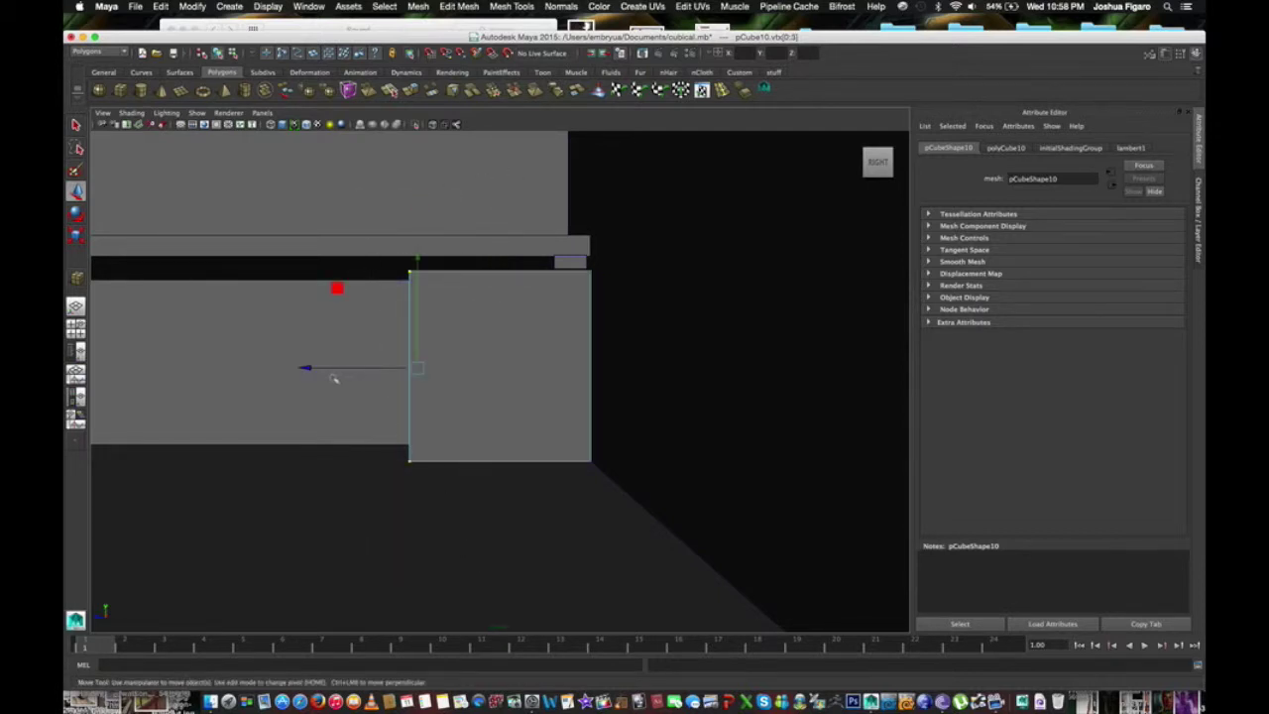
drag(308, 368, 355, 371)
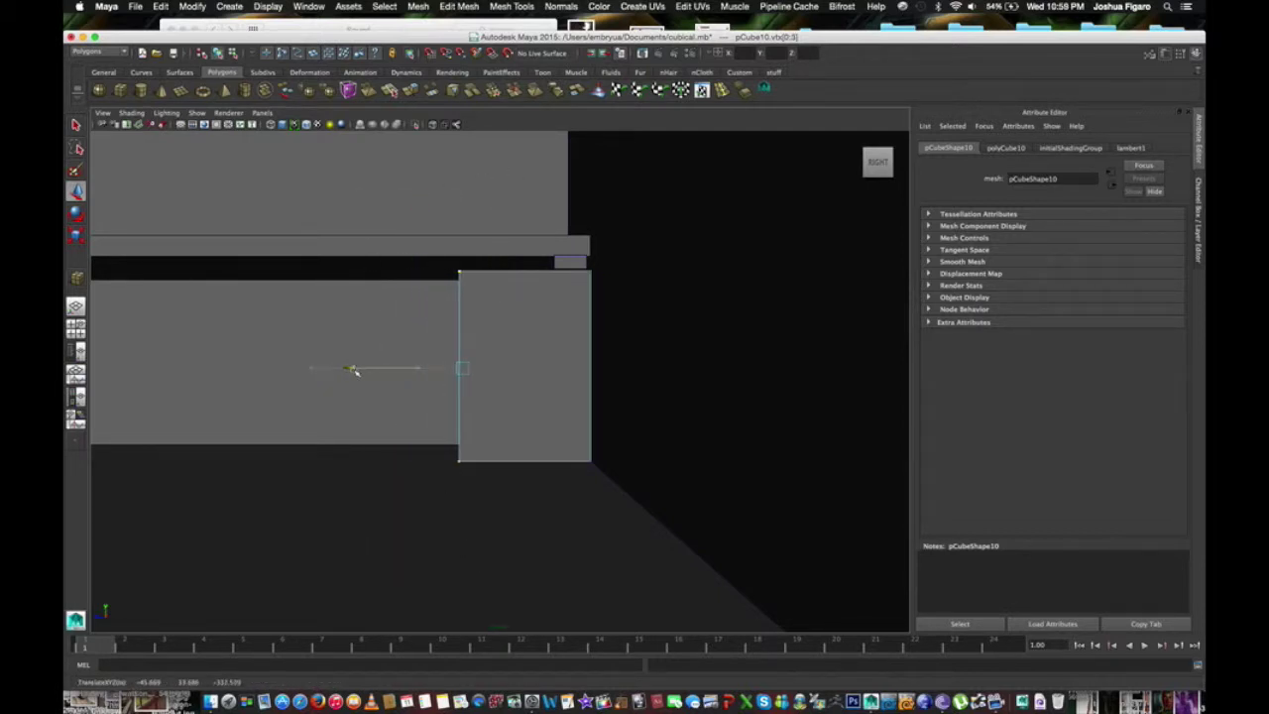
scroll(347, 471, down, 2)
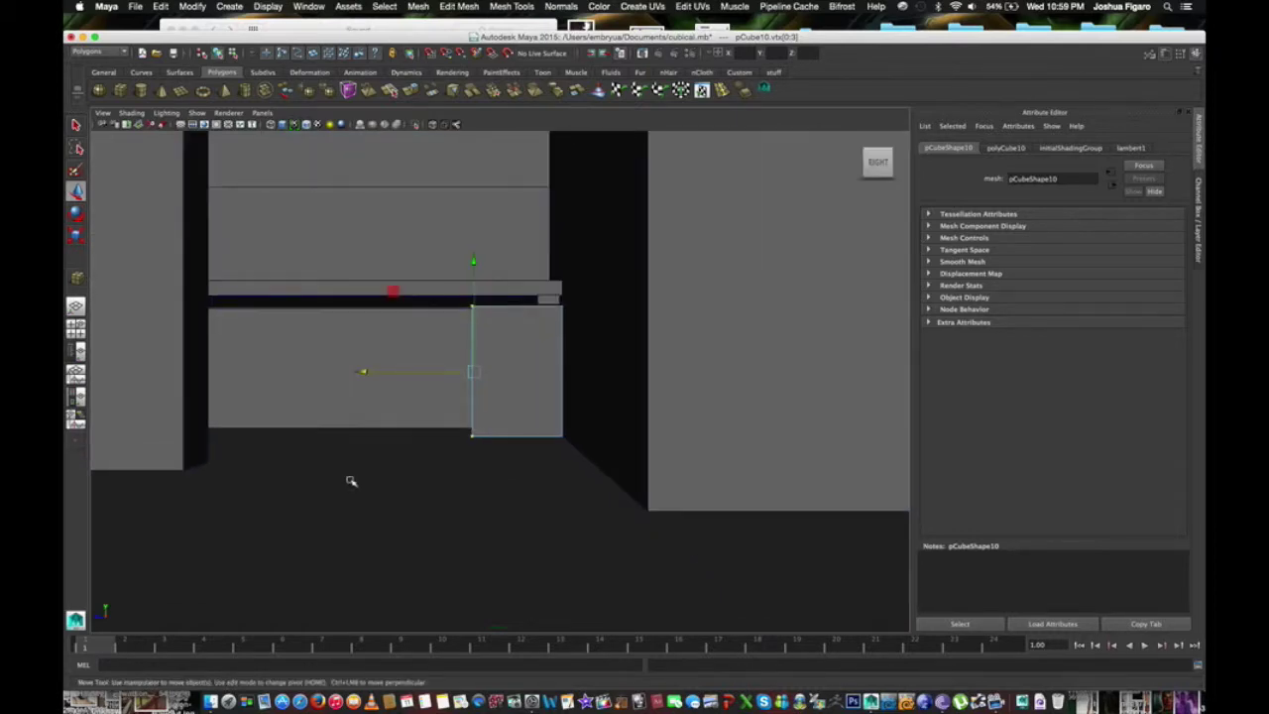
mouse_move(351, 481)
alt+mouse_down()
mouse_move(345, 510)
mouse_move(380, 504)
mouse_move(369, 507)
alt+mouse_up()
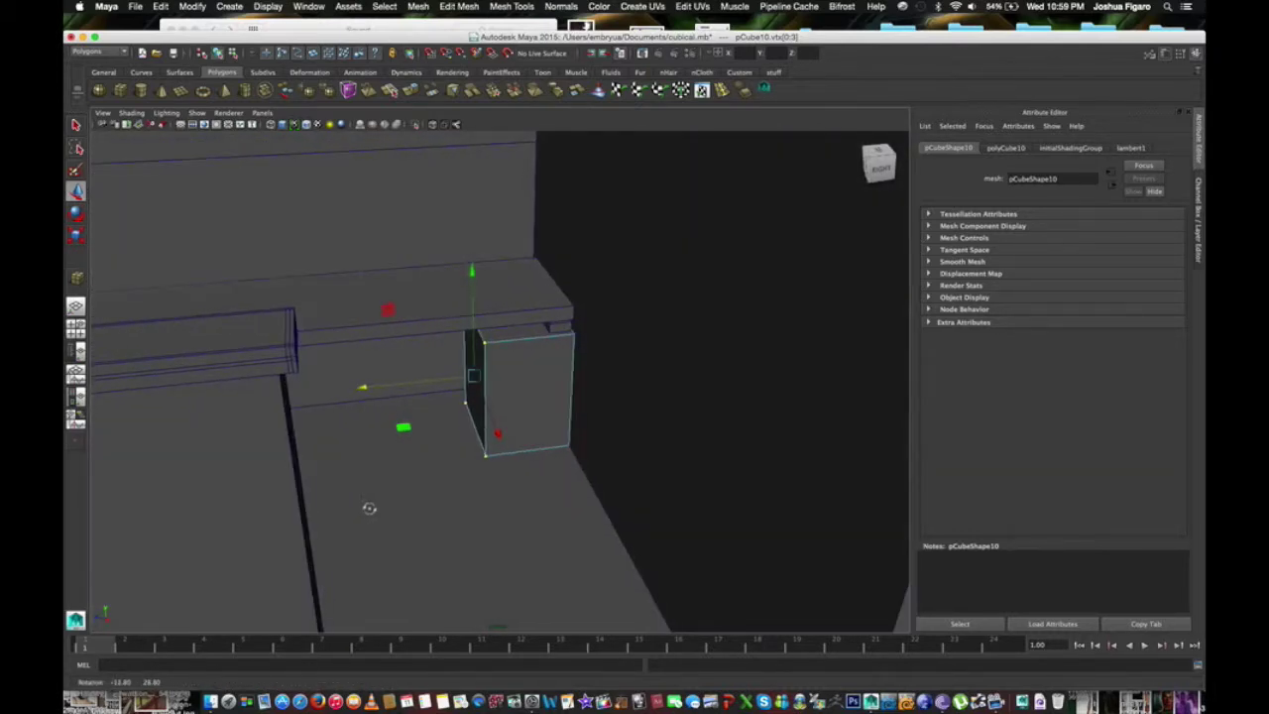
Step: Return pCube10 to Object Mode
click(539, 410)
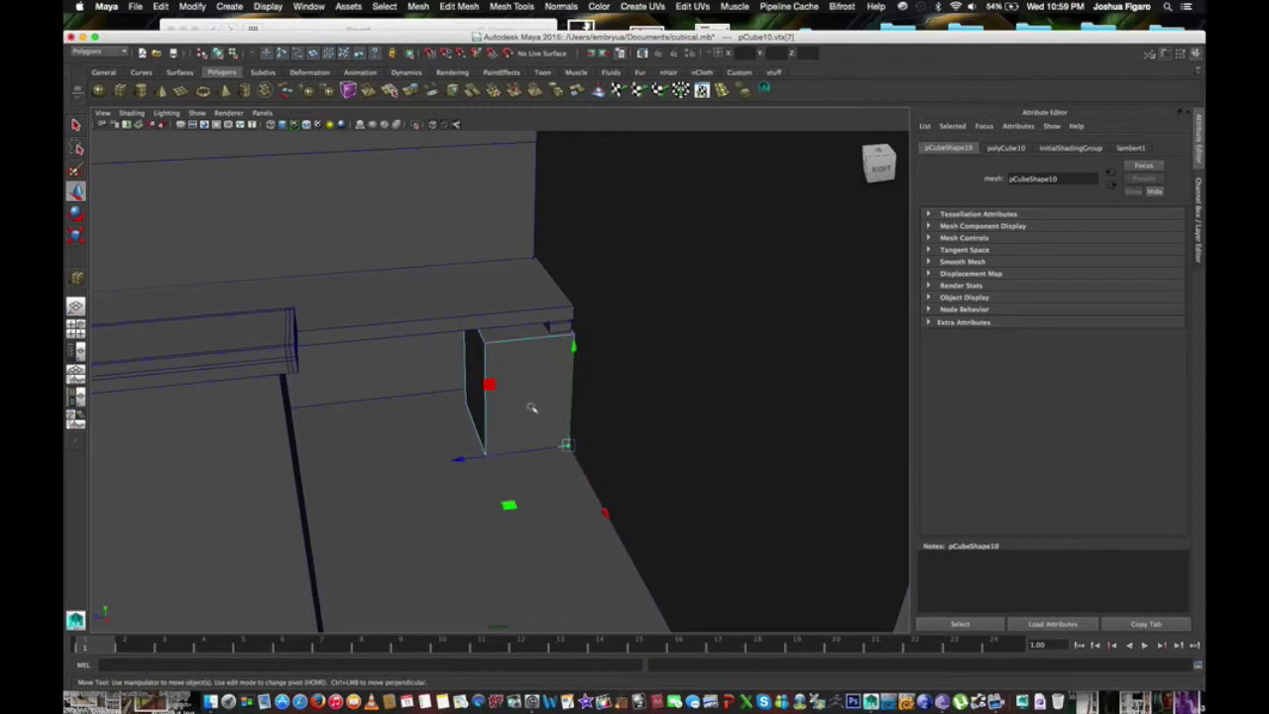
right_drag(532, 407, 570, 391)
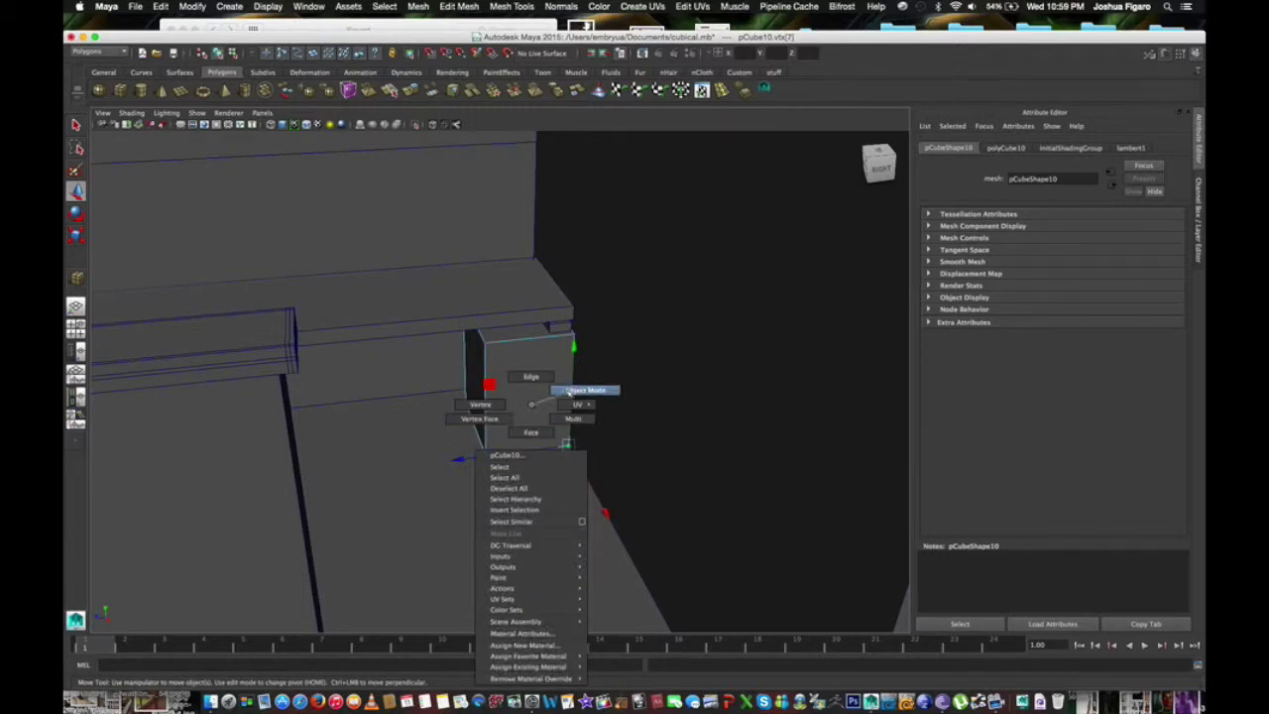
click(532, 400)
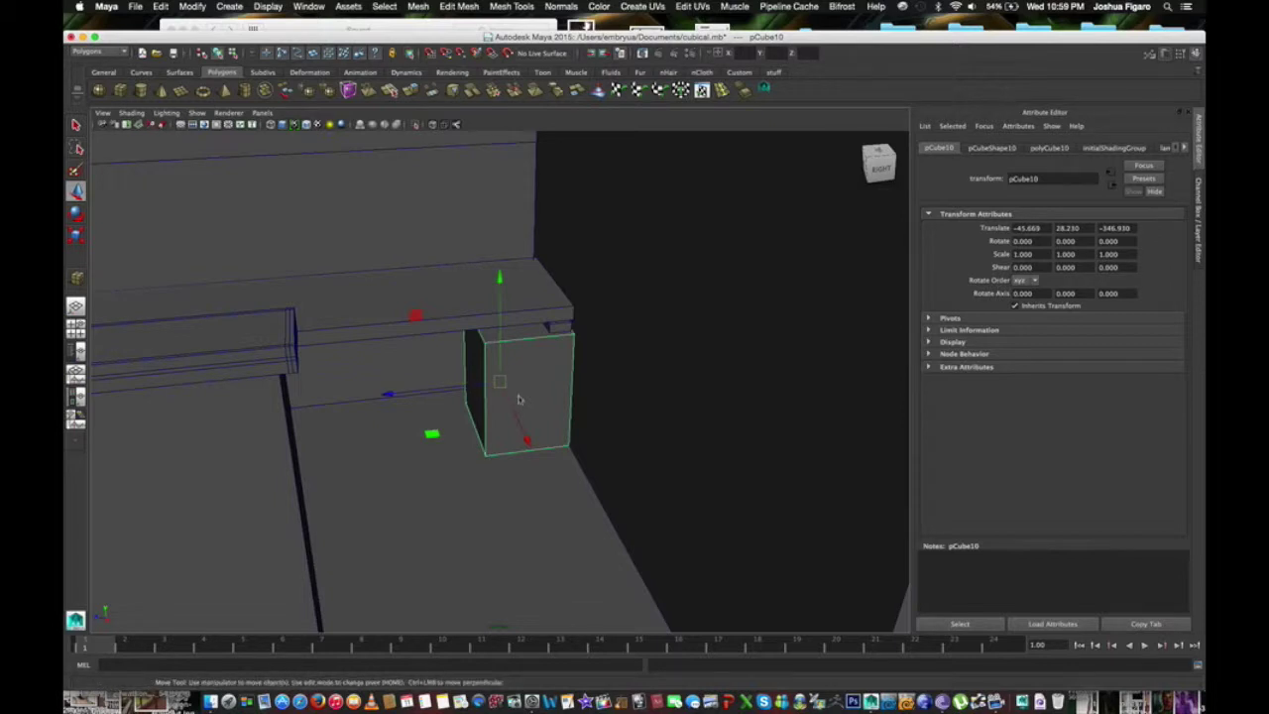
Step: Slide group8 back along Z to Translate Z 198.381, against the rear wall
key(ctrl+g)
mouse_move(406, 383)
mouse_down()
mouse_move(429, 456)
mouse_move(403, 487)
mouse_move(424, 482)
mouse_move(325, 391)
mouse_up()
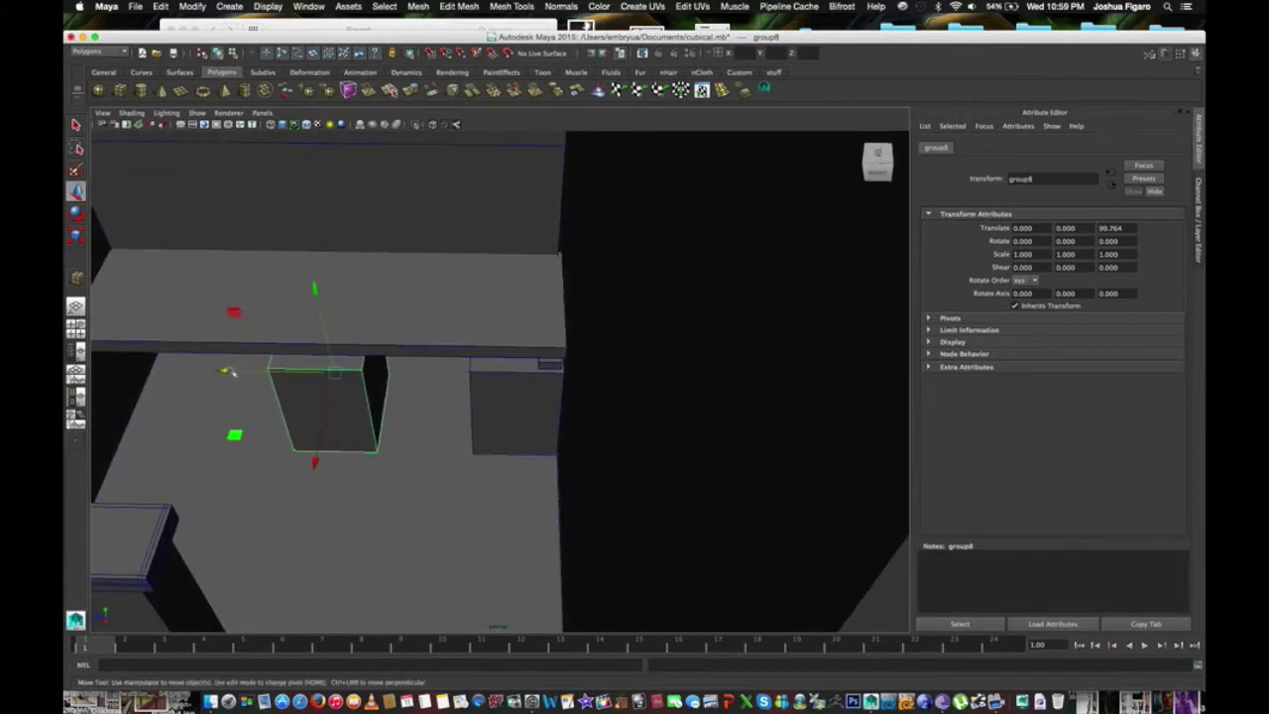
drag(226, 371, 107, 369)
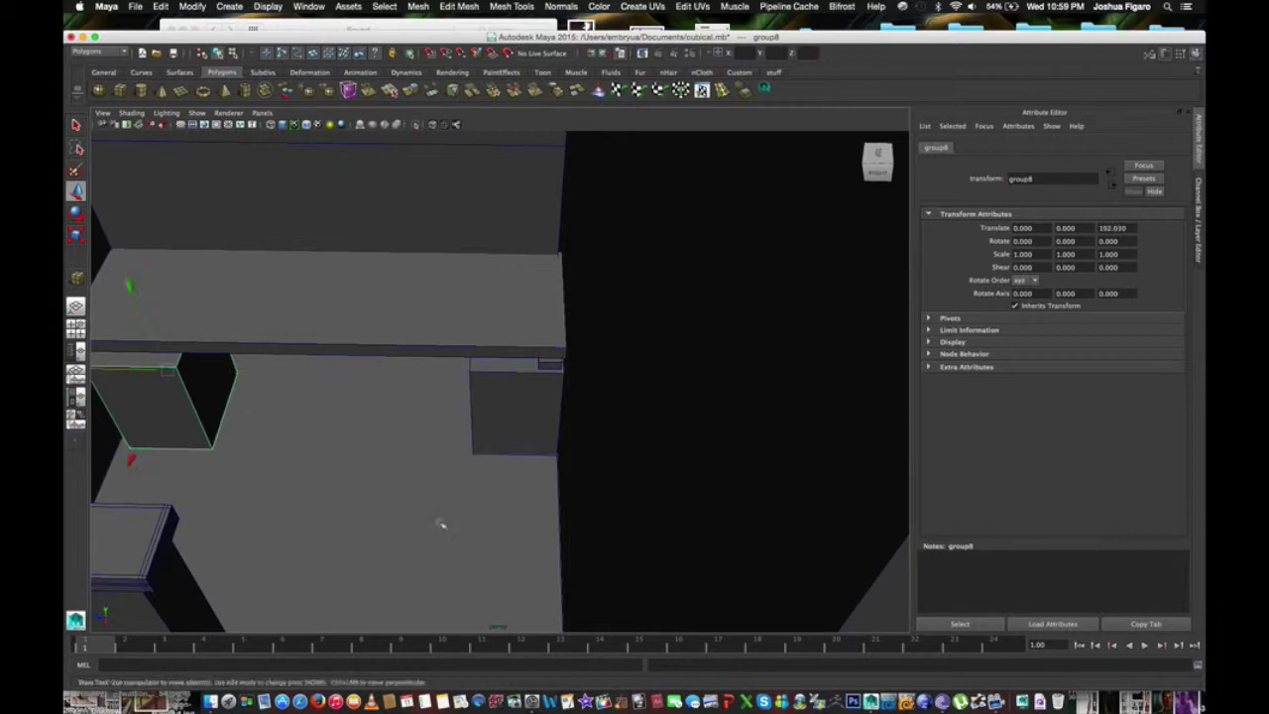
alt+drag(442, 525, 486, 528)
mouse_move(361, 454)
alt+mouse_down()
mouse_move(425, 439)
mouse_move(419, 459)
mouse_move(401, 446)
alt+mouse_up()
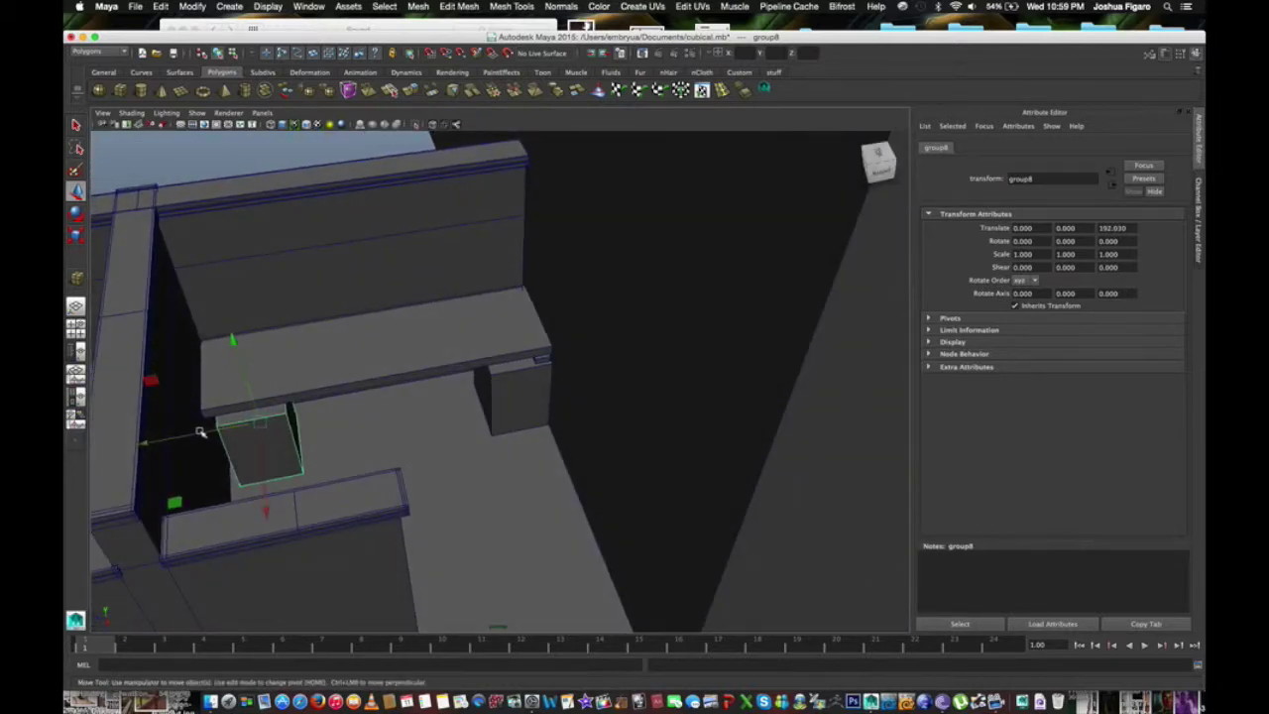
drag(199, 432, 194, 426)
Step: Orbit and zoom around the desk to check the box's new placement
mouse_move(494, 534)
alt+mouse_down()
mouse_move(481, 490)
mouse_move(493, 499)
mouse_move(467, 499)
mouse_move(461, 509)
mouse_move(484, 507)
mouse_move(482, 518)
mouse_move(521, 504)
mouse_move(502, 529)
mouse_move(467, 526)
mouse_move(495, 521)
mouse_move(486, 509)
mouse_move(442, 509)
mouse_move(486, 535)
mouse_move(475, 524)
alt+mouse_up()
scroll(521, 506, up, 5)
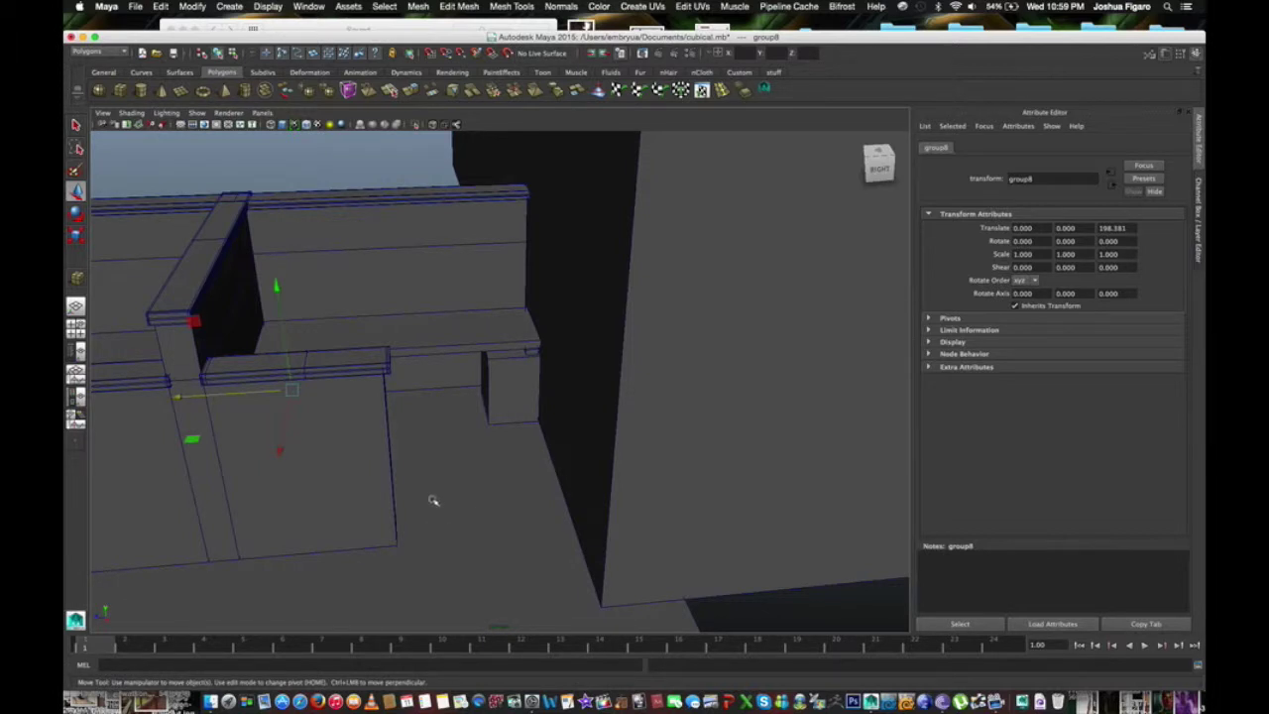
mouse_move(432, 501)
alt+mouse_down()
mouse_move(637, 462)
mouse_move(515, 465)
alt+mouse_up()
scroll(513, 465, up, 3)
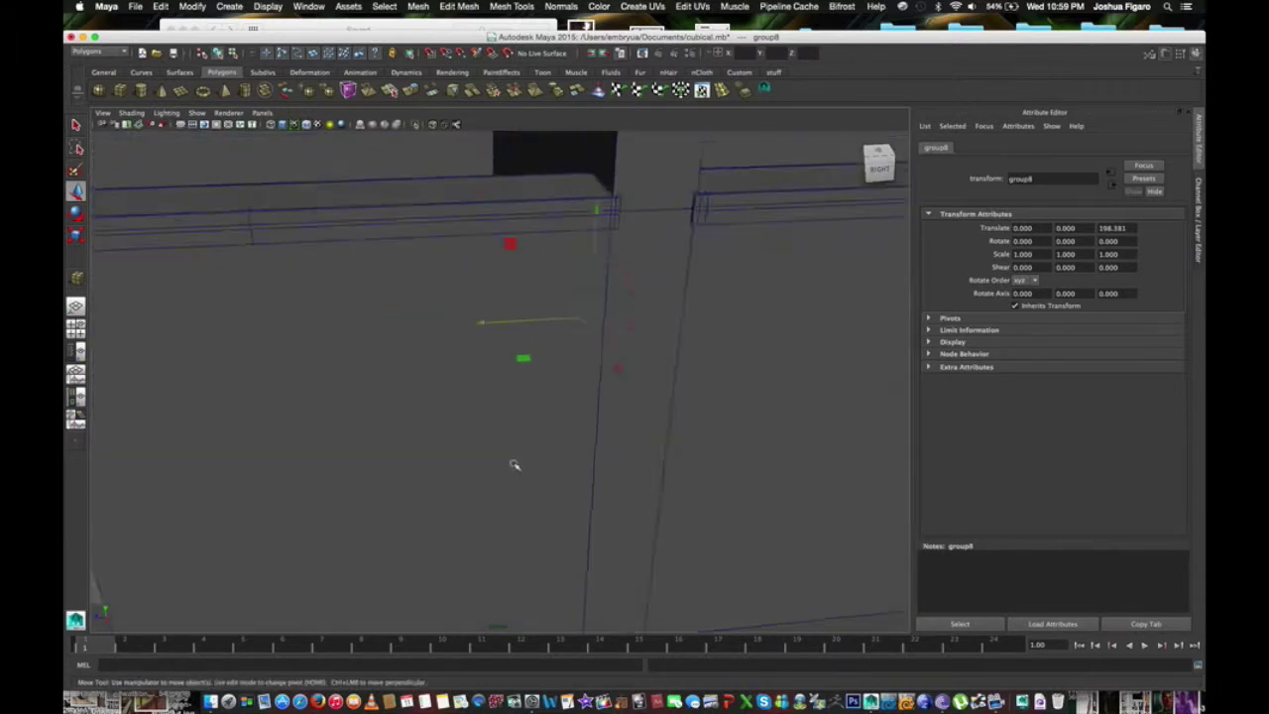
scroll(514, 465, up, 2)
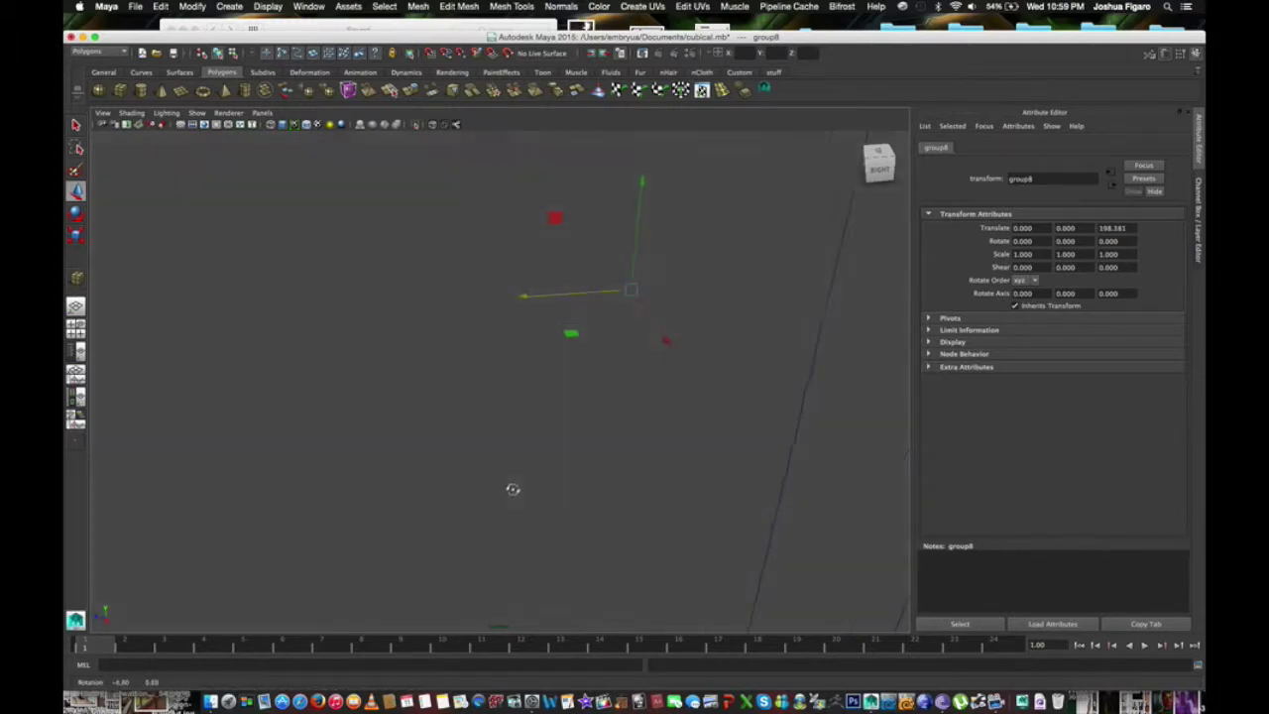
mouse_move(512, 487)
alt+mouse_down()
mouse_move(535, 510)
mouse_move(544, 487)
mouse_move(553, 494)
alt+mouse_up()
scroll(553, 494, down, 1)
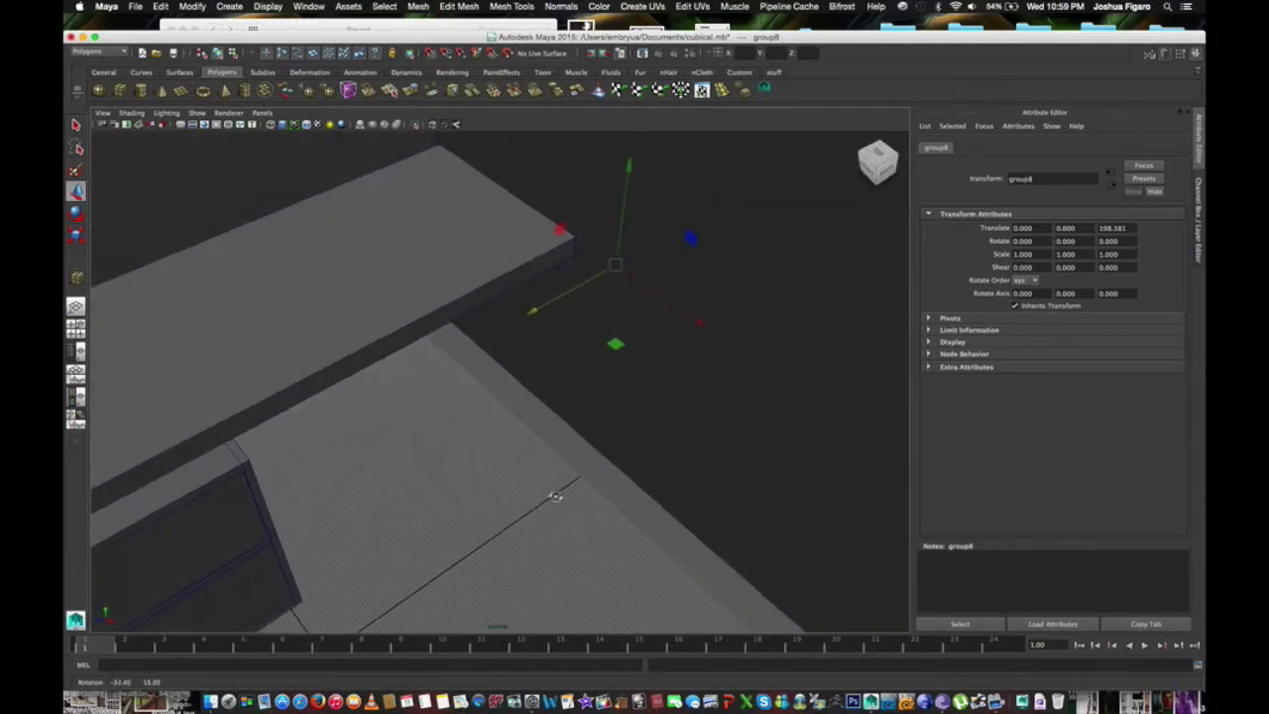
scroll(553, 493, down, 1)
scroll(552, 496, down, 2)
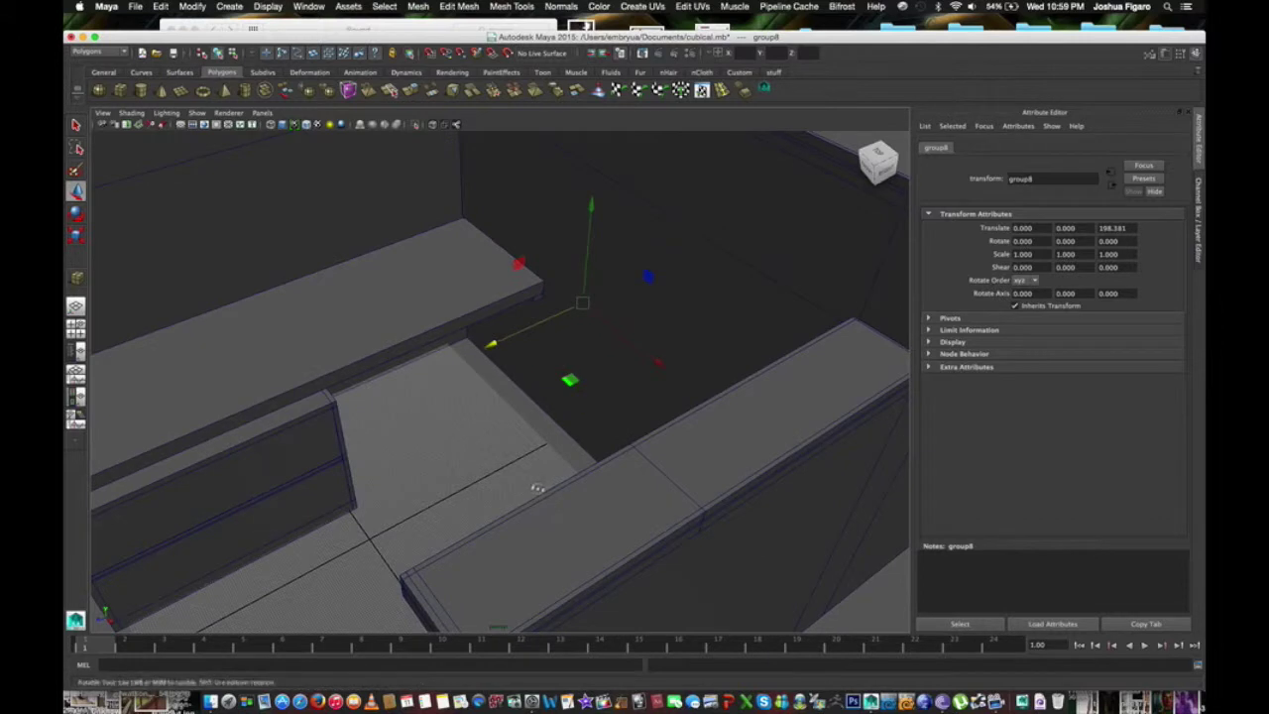
scroll(548, 479, up, 1)
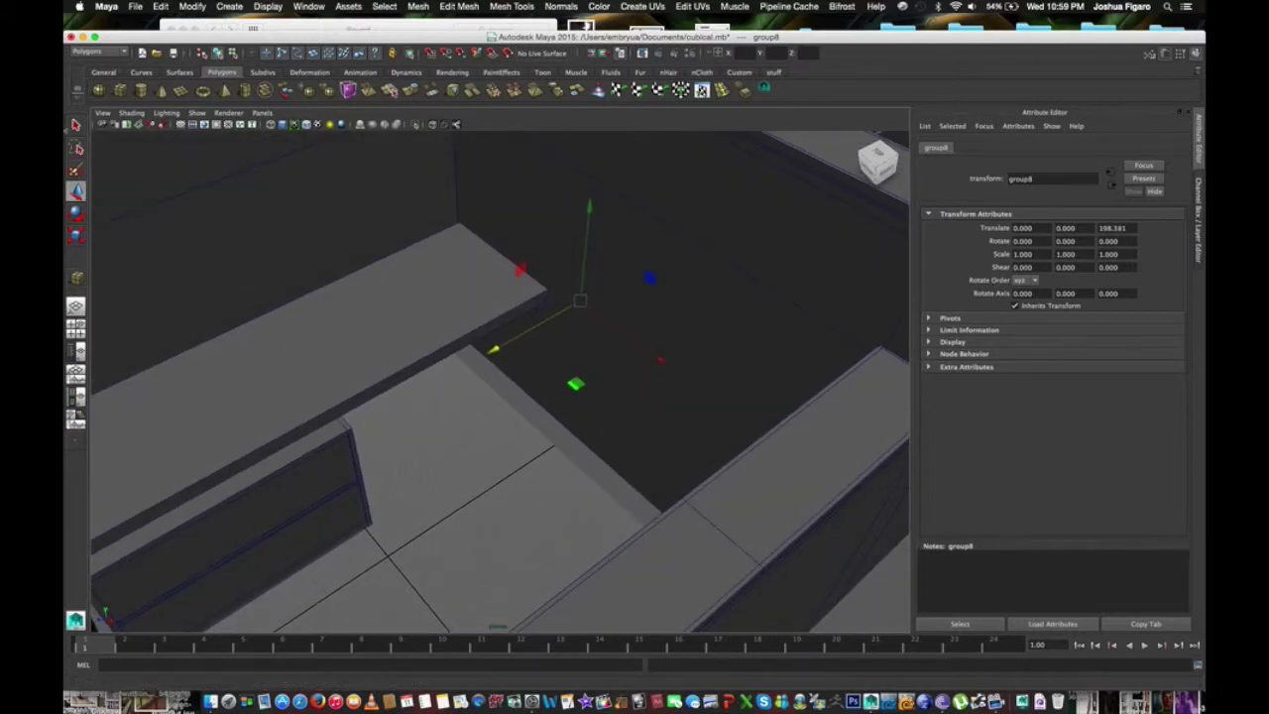
click(76, 126)
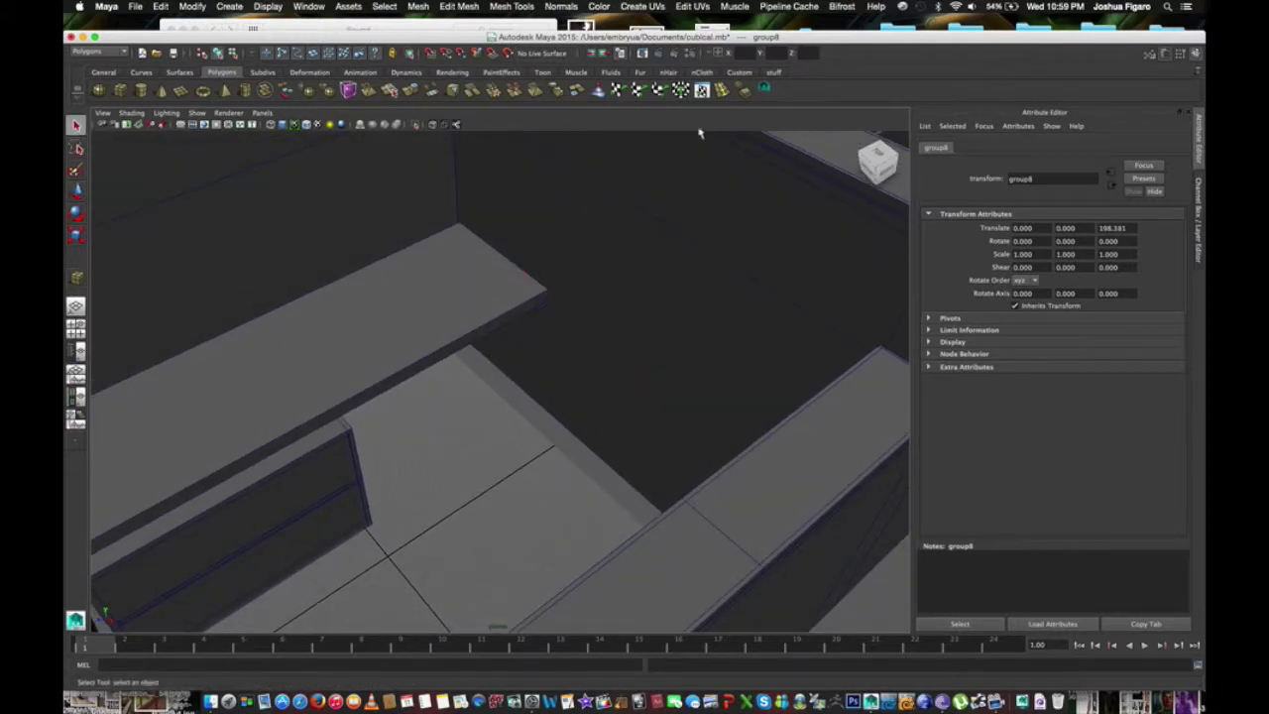
Step: Select the back wall pCube1
click(720, 90)
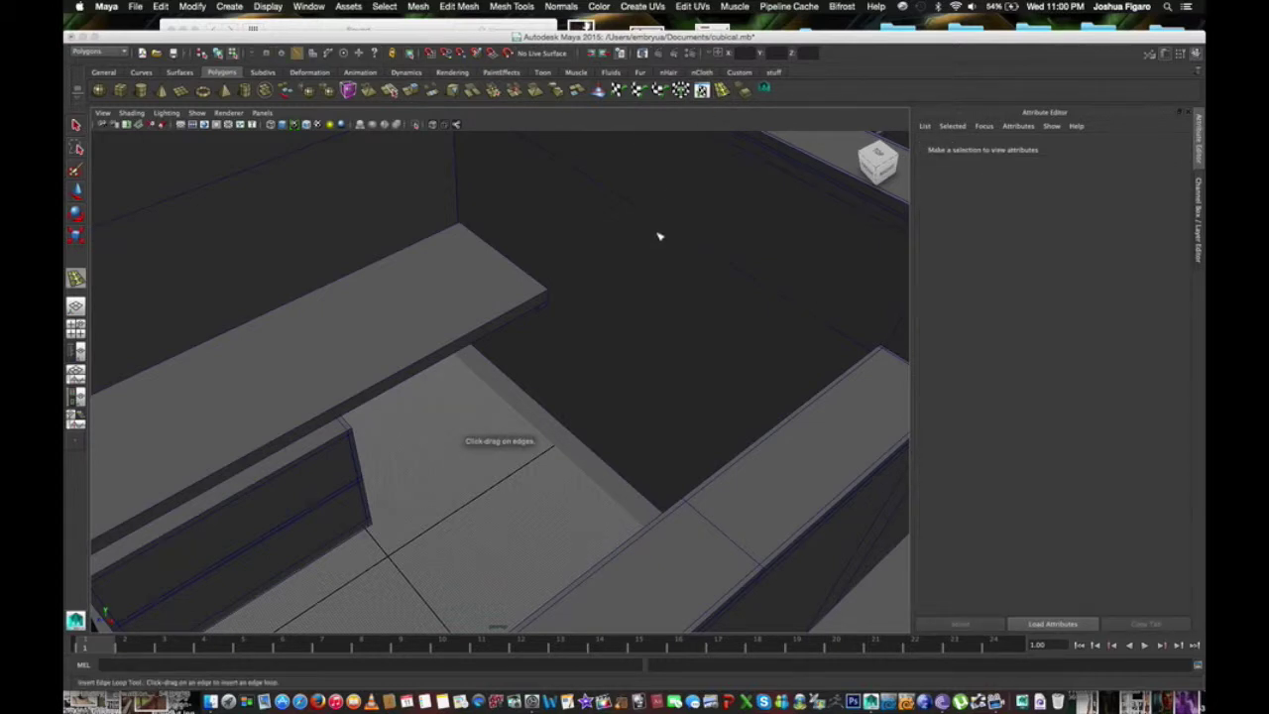
right_drag(650, 243, 678, 225)
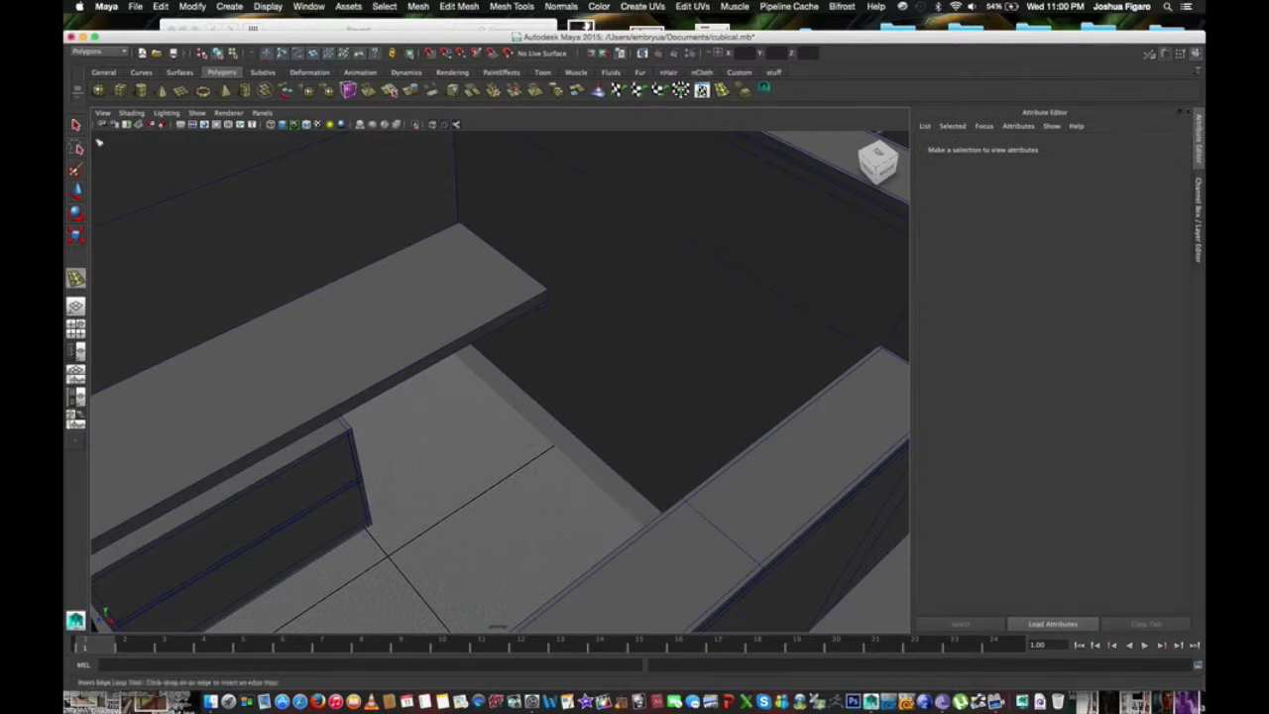
key(q)
click(563, 229)
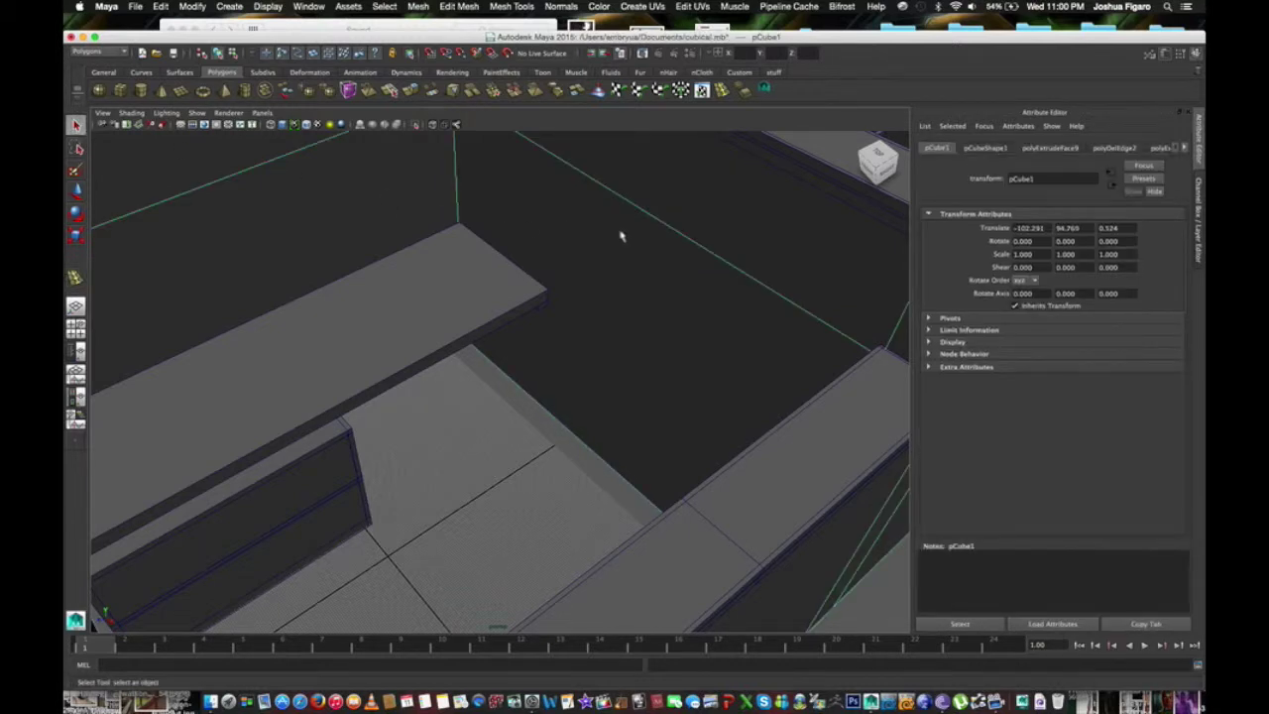
Step: Insert several vertical edge loops across the back wall with the Insert Edge Loop Tool
click(719, 91)
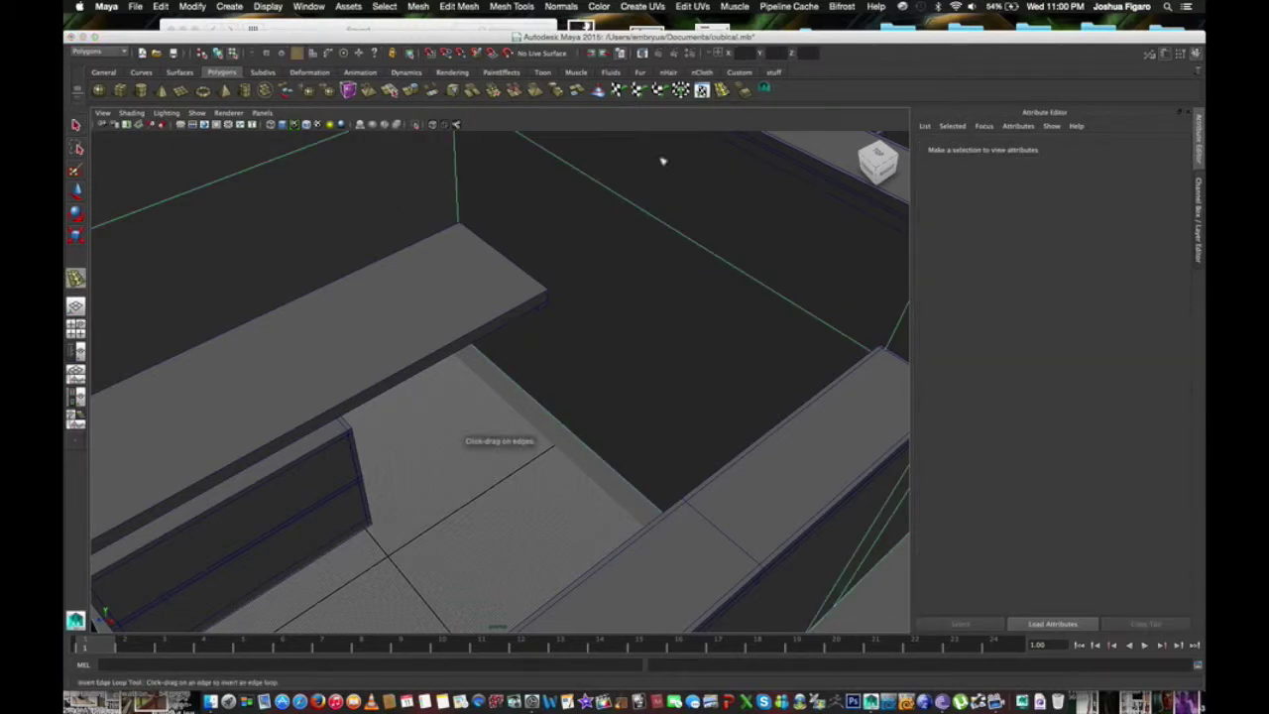
drag(644, 213, 615, 188)
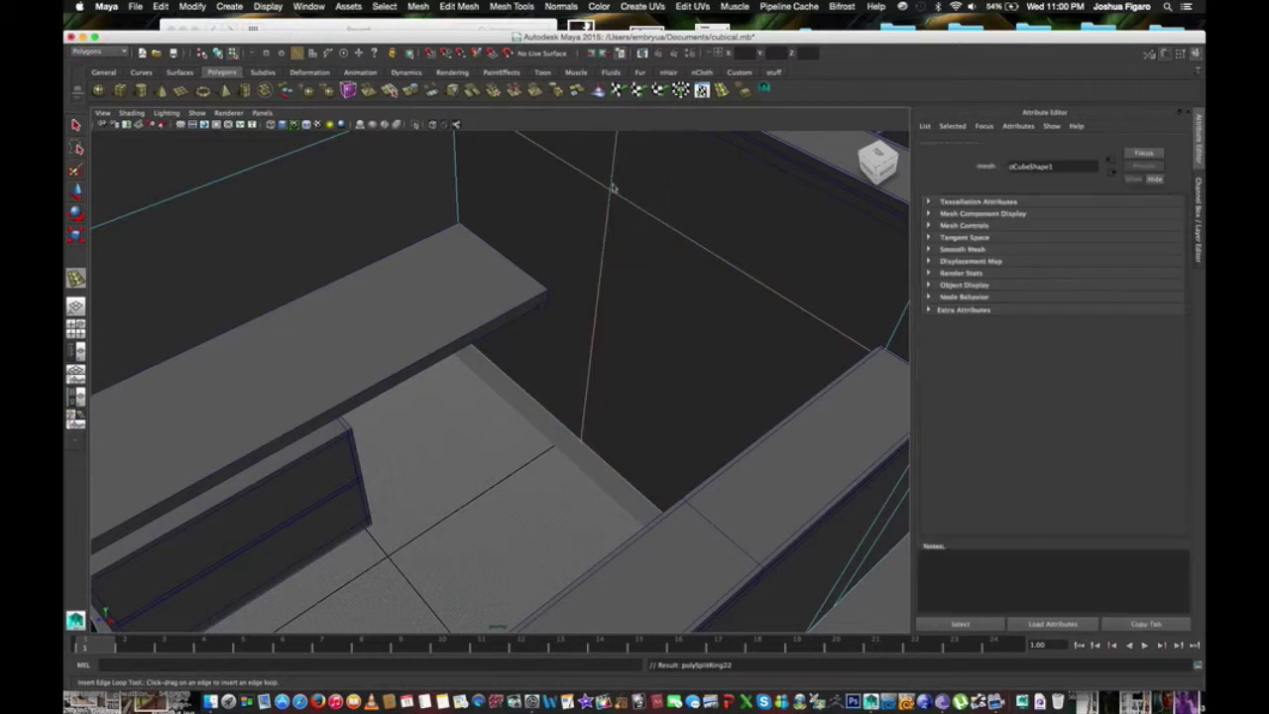
drag(597, 338, 573, 327)
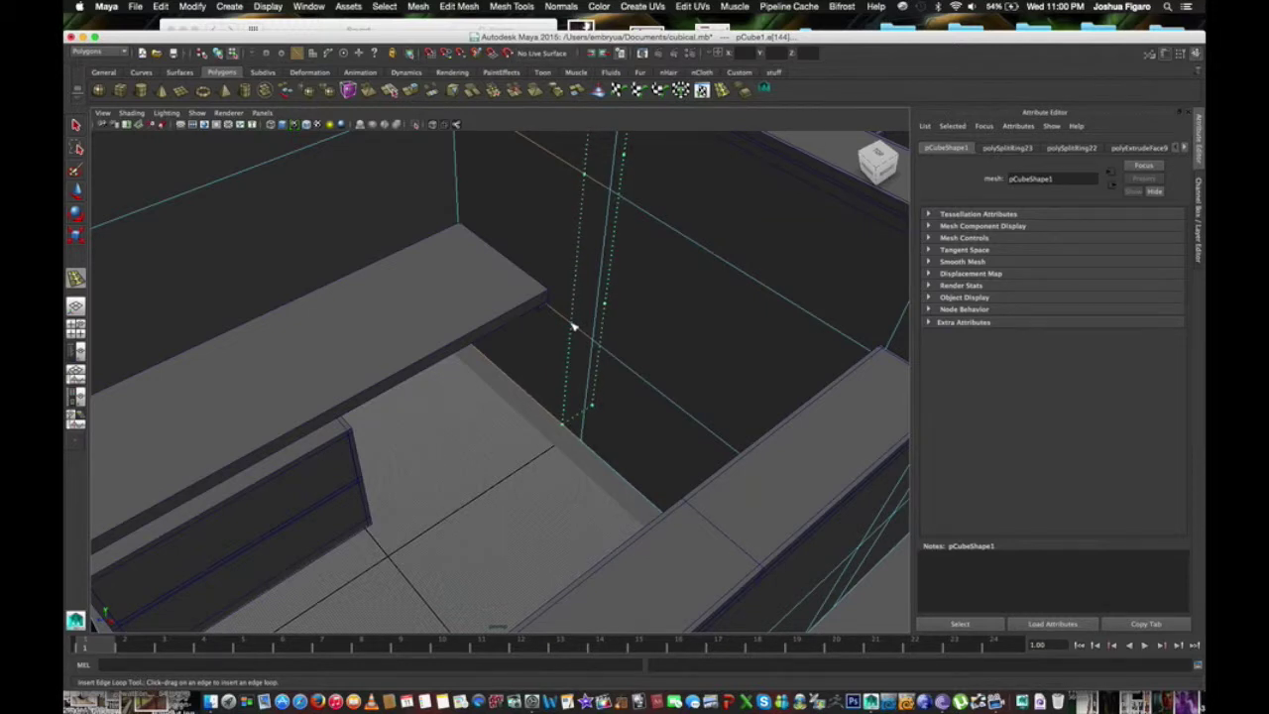
drag(573, 327, 573, 329)
drag(588, 377, 589, 378)
drag(588, 380, 595, 354)
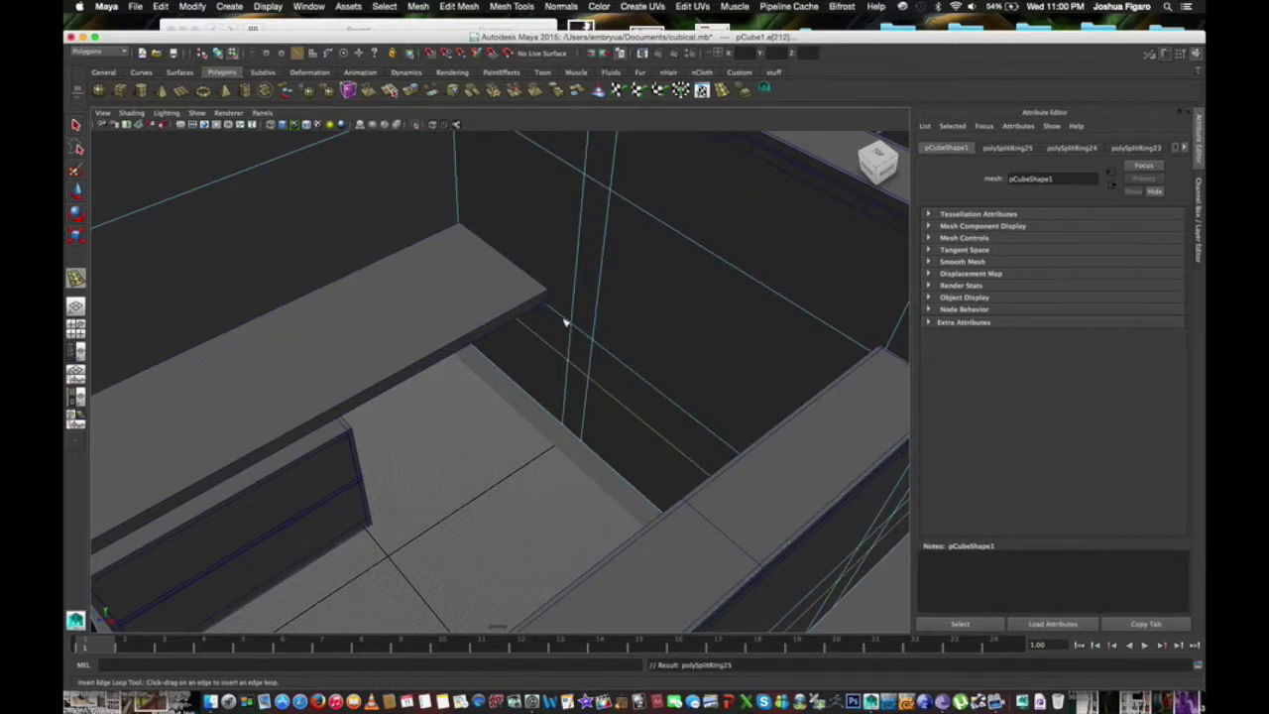
drag(567, 321, 566, 321)
drag(552, 309, 549, 310)
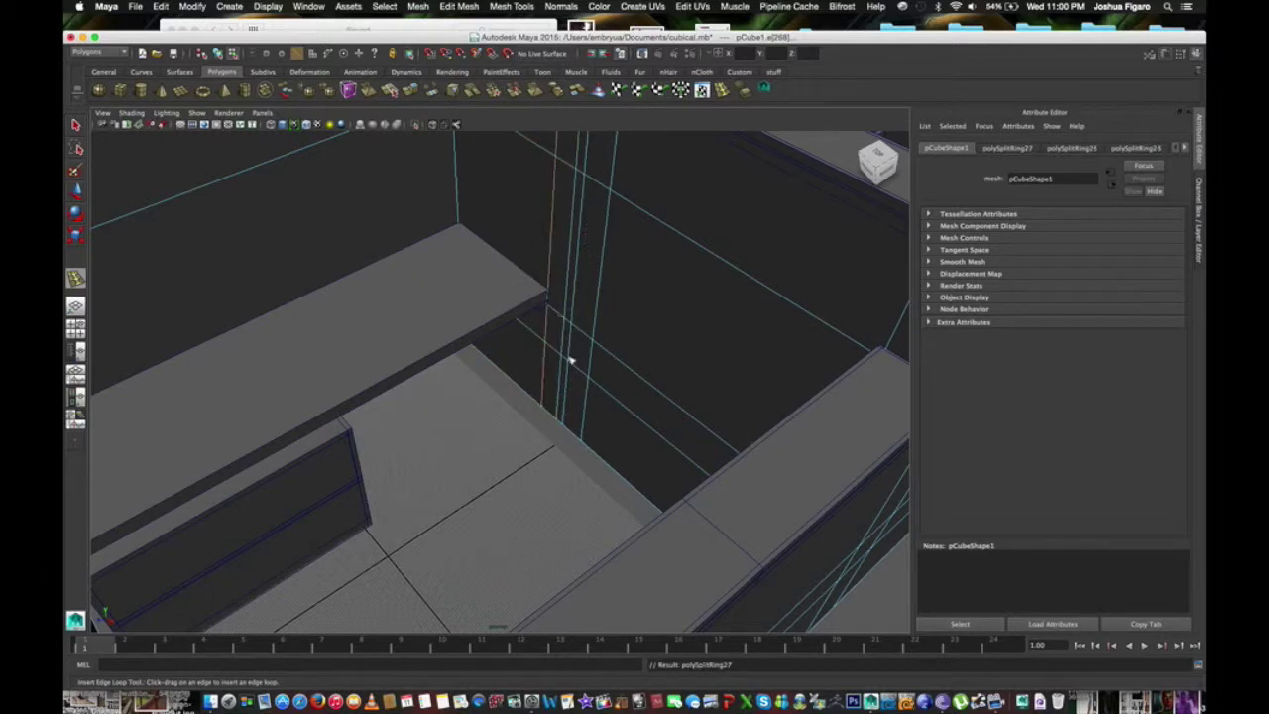
scroll(558, 374, up, 2)
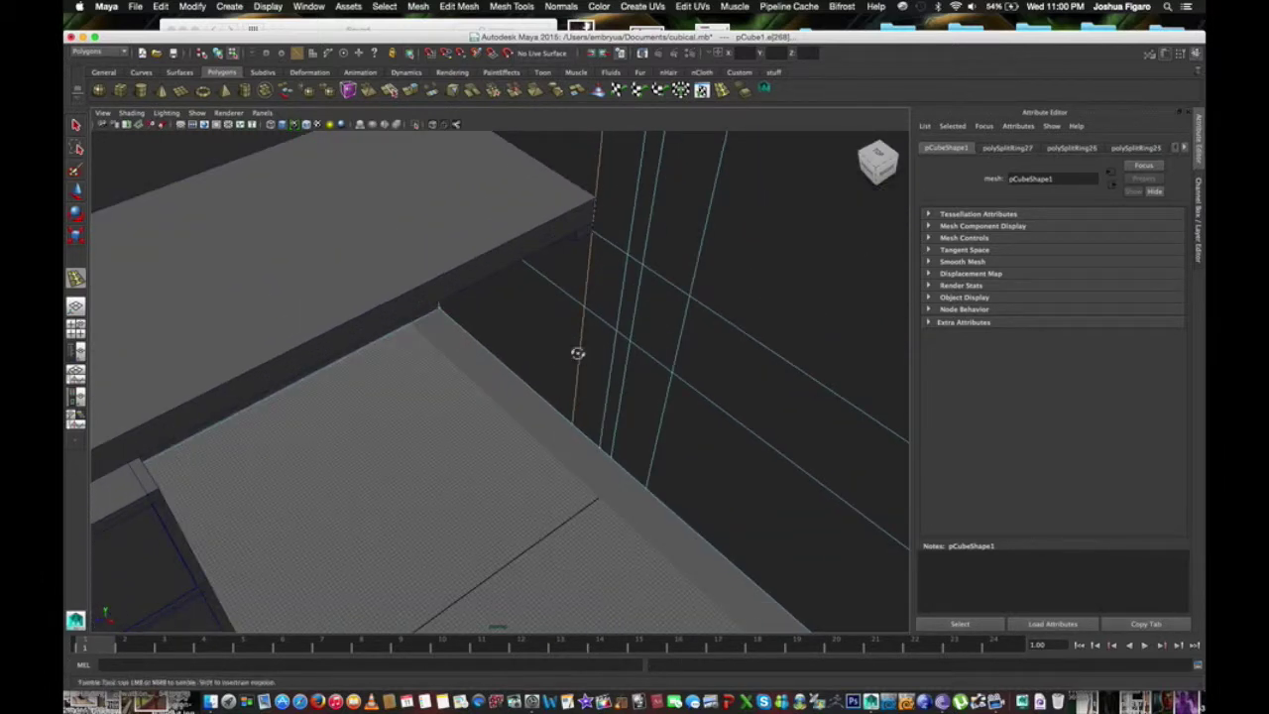
alt+drag(578, 351, 556, 354)
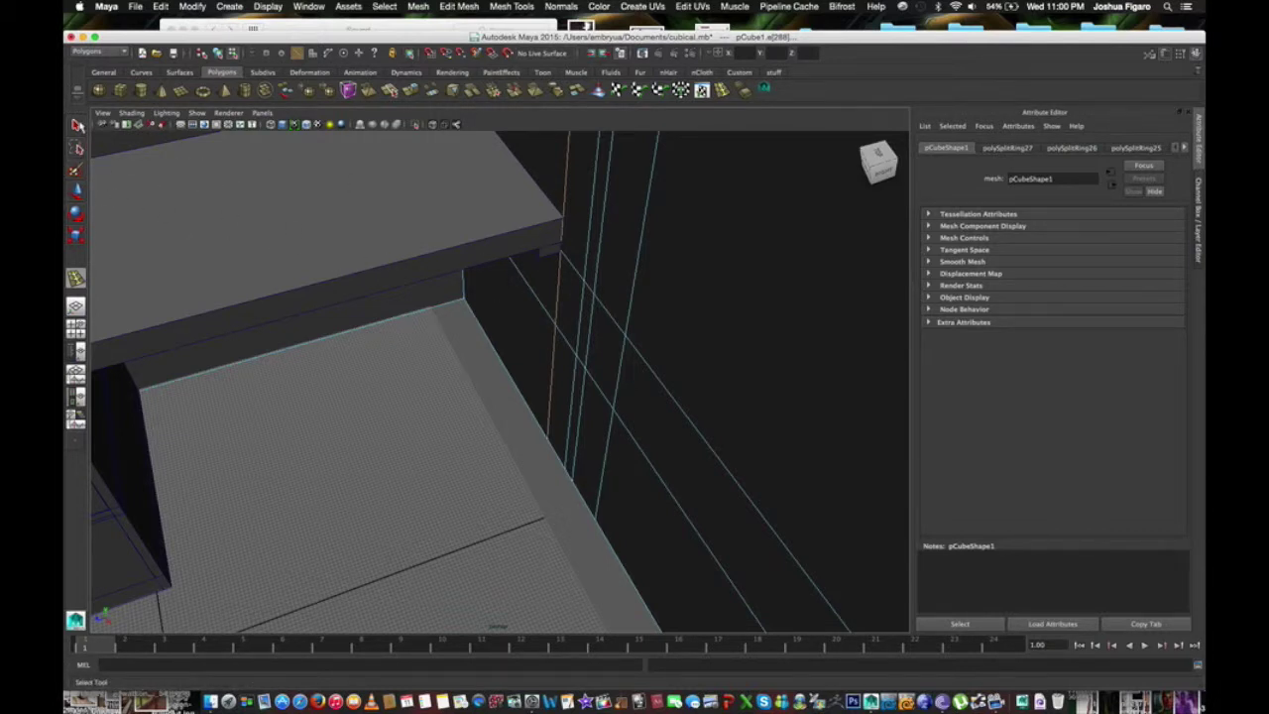
Step: Extrude the small wall face beside the desk edge inward by -1.811
click(77, 125)
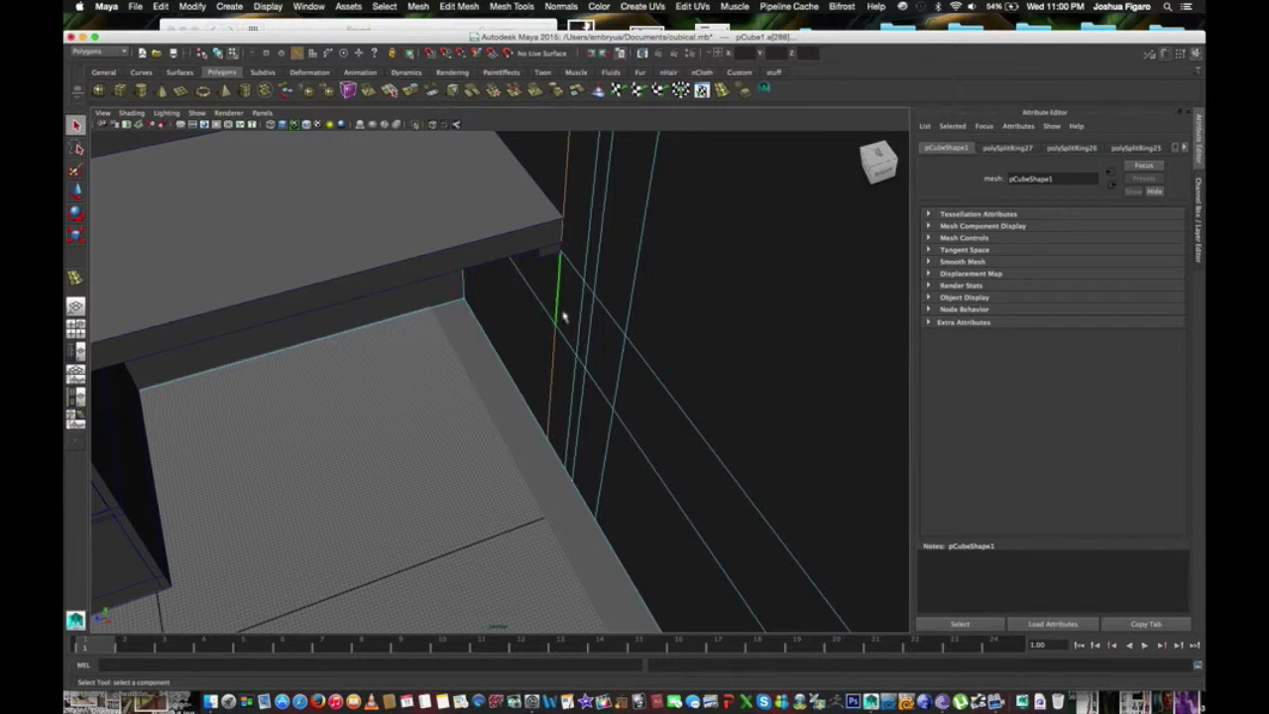
right_drag(562, 315, 567, 337)
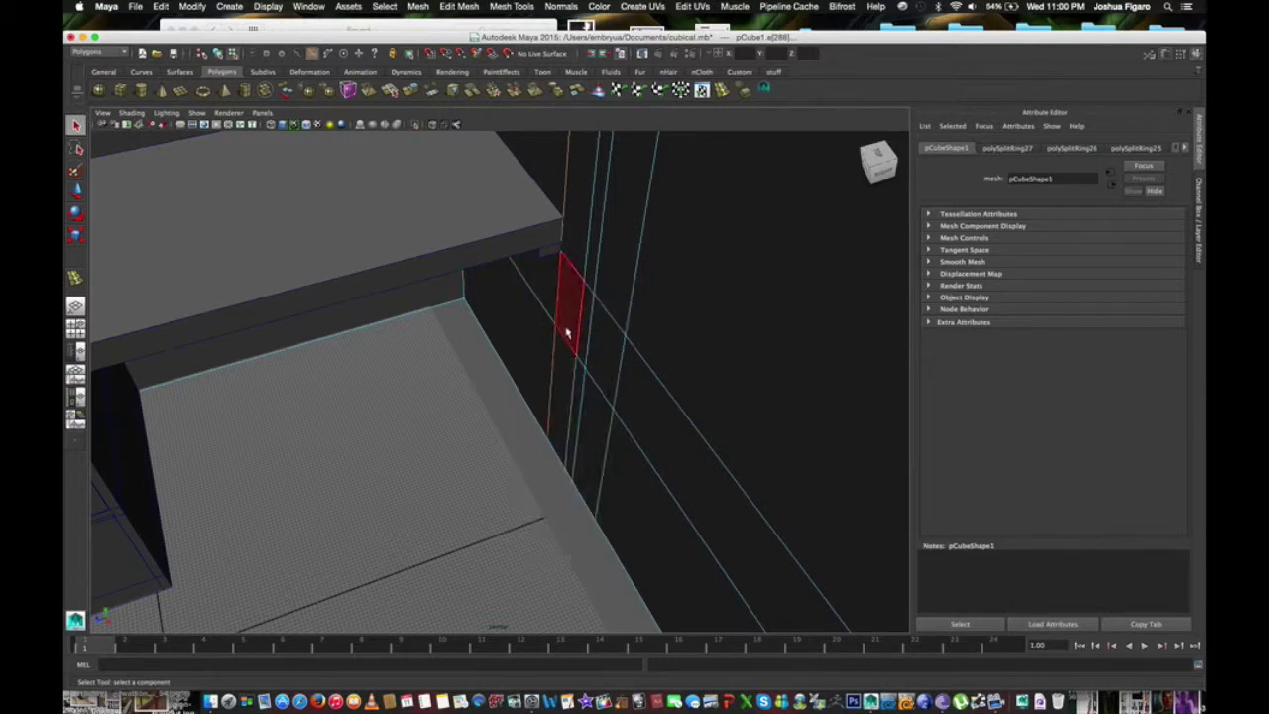
click(567, 333)
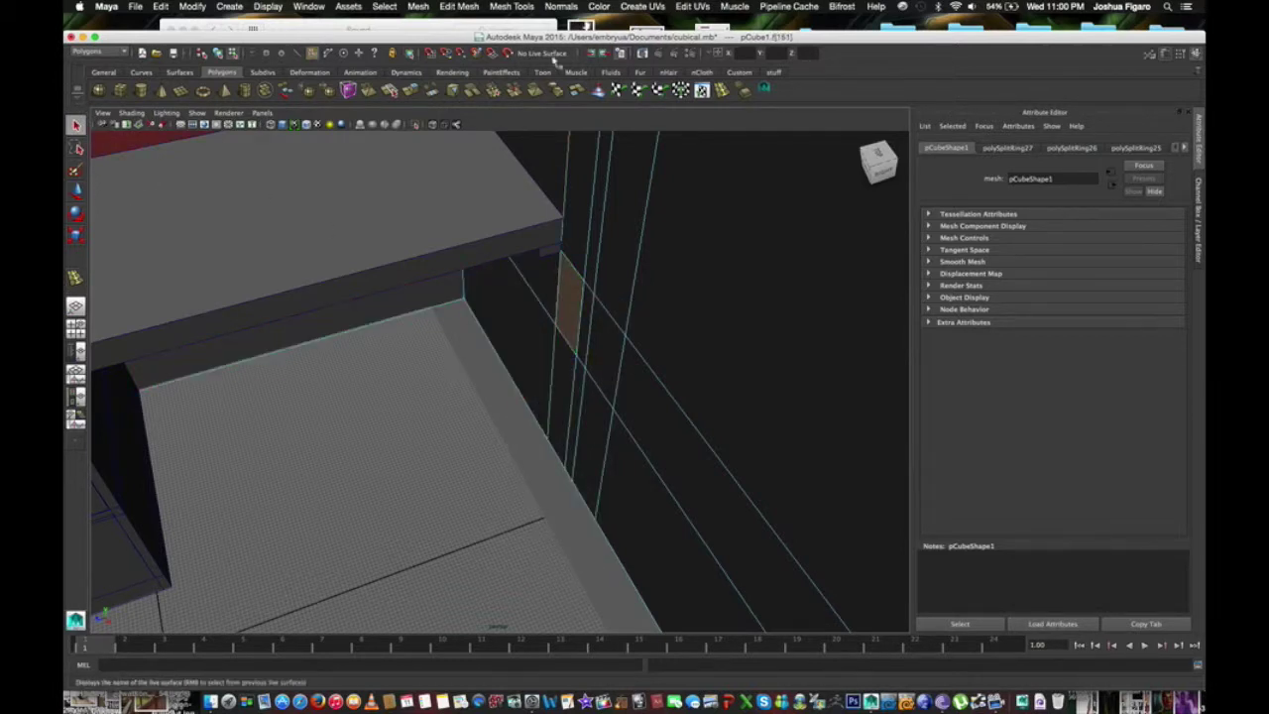
click(411, 91)
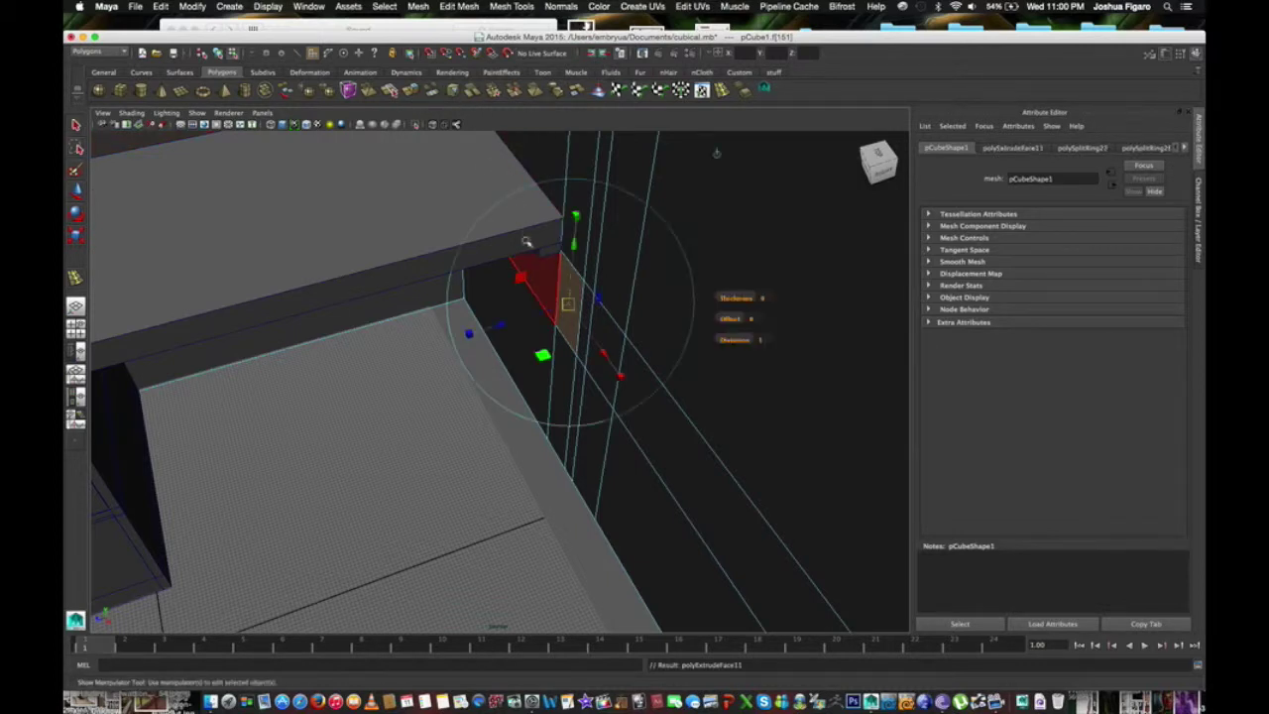
drag(499, 327, 507, 324)
key(t)
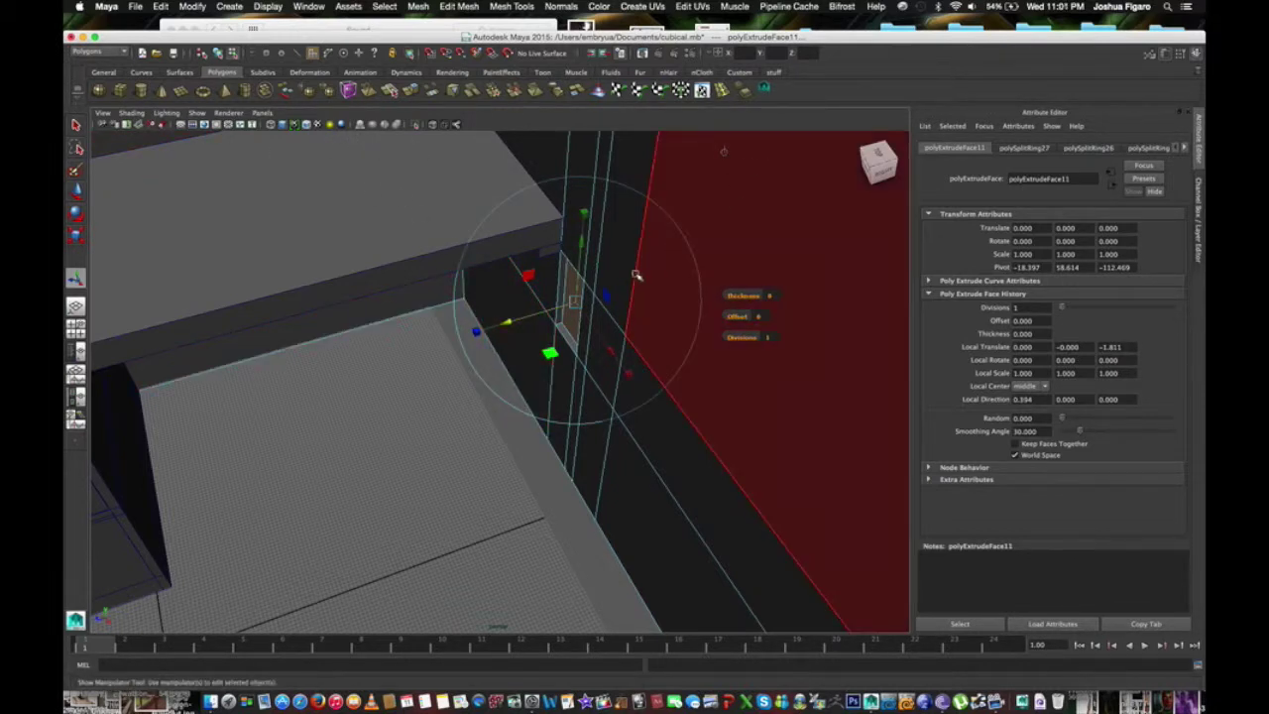
Step: Switch the wall back to Object Mode
click(76, 125)
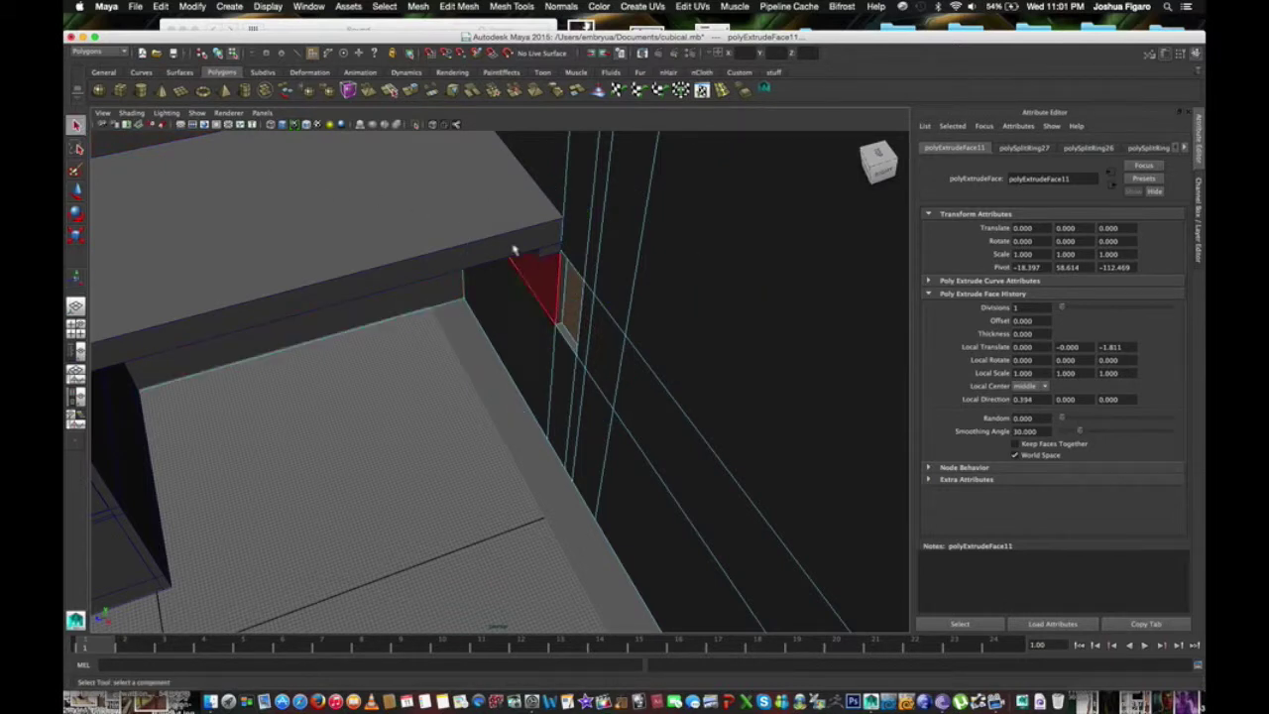
right_click(615, 249)
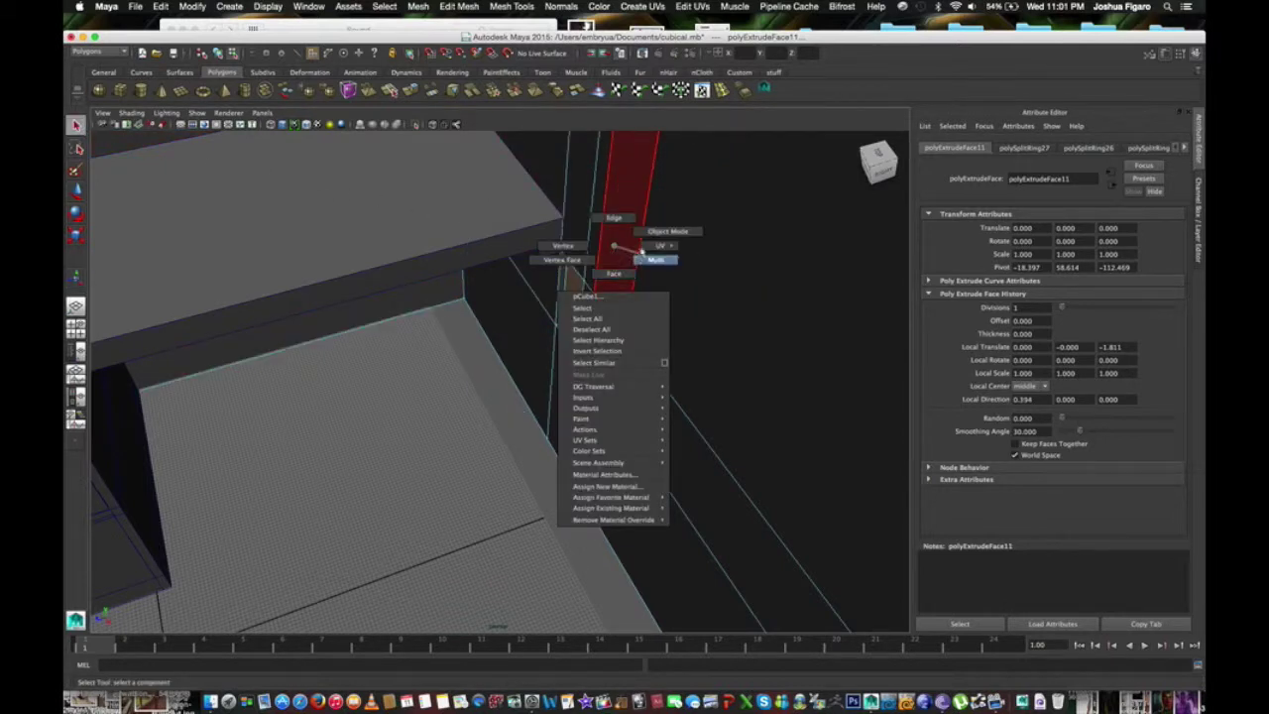
click(656, 234)
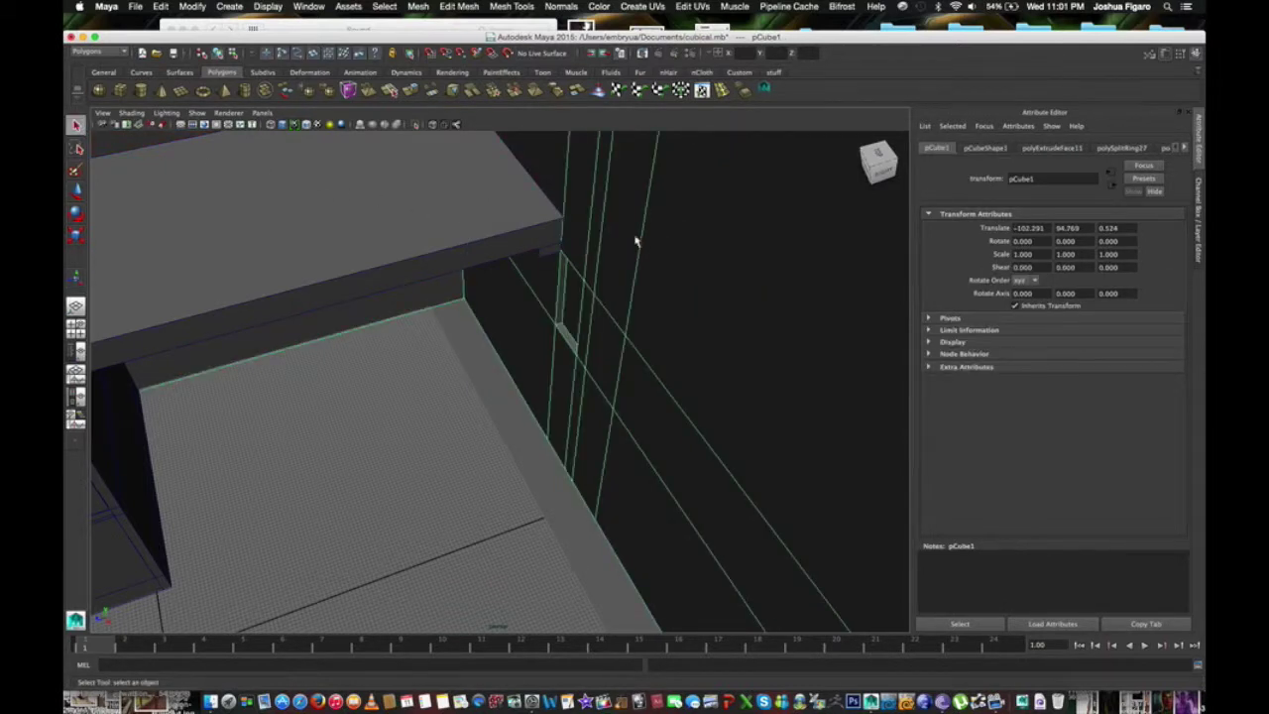
Step: Orbit toward the wall and select the drawer unit pCube5 under the desk
mouse_move(635, 238)
alt+mouse_down()
mouse_move(608, 328)
mouse_move(582, 331)
alt+mouse_up()
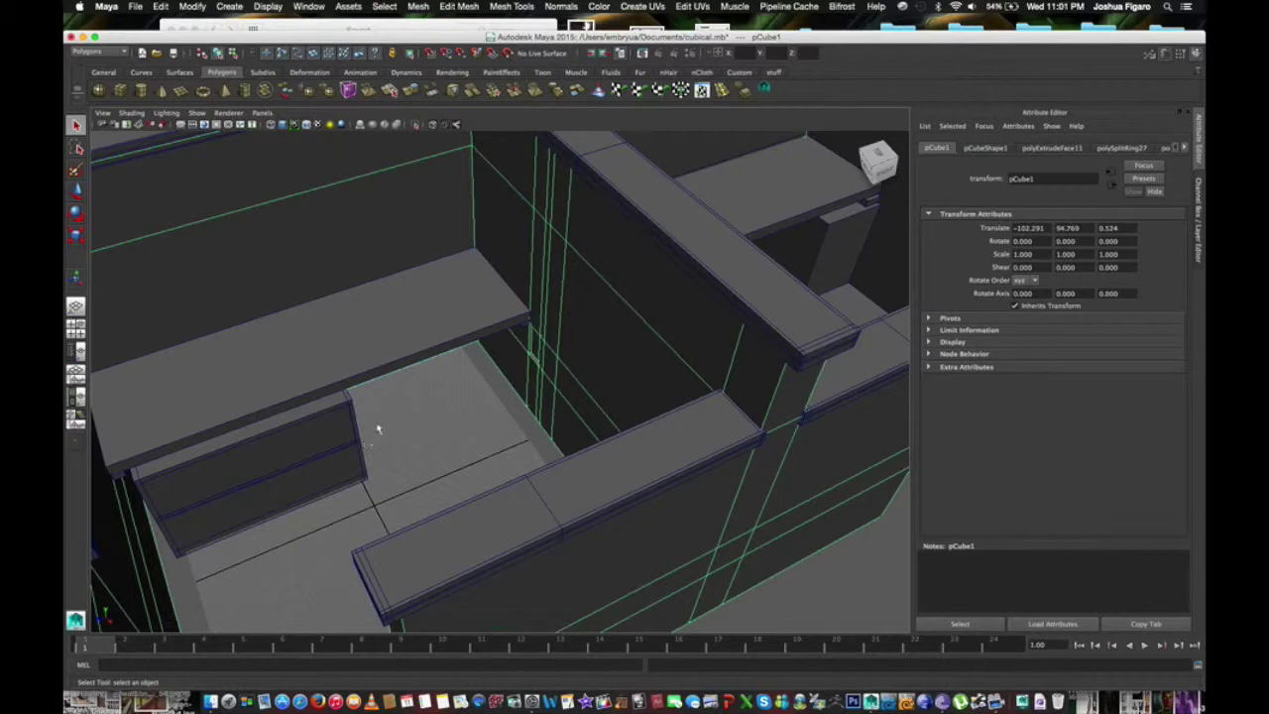
scroll(407, 452, down, 3)
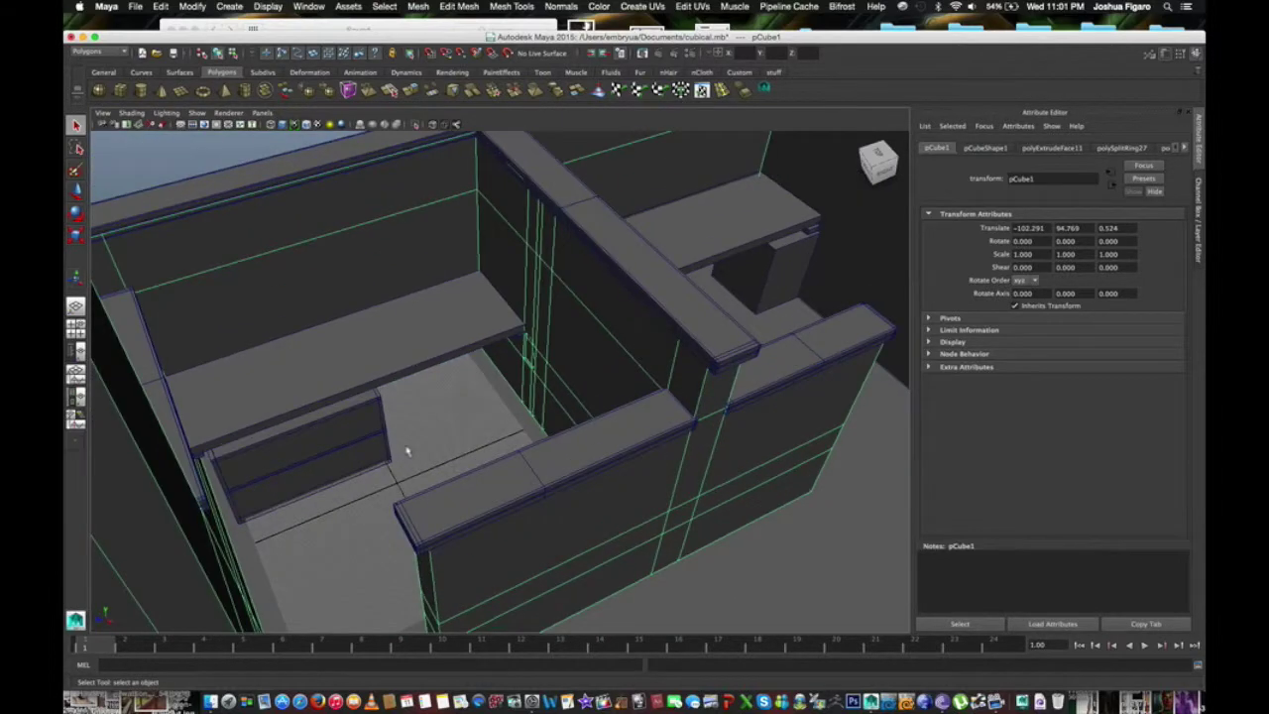
alt+drag(407, 452, 394, 421)
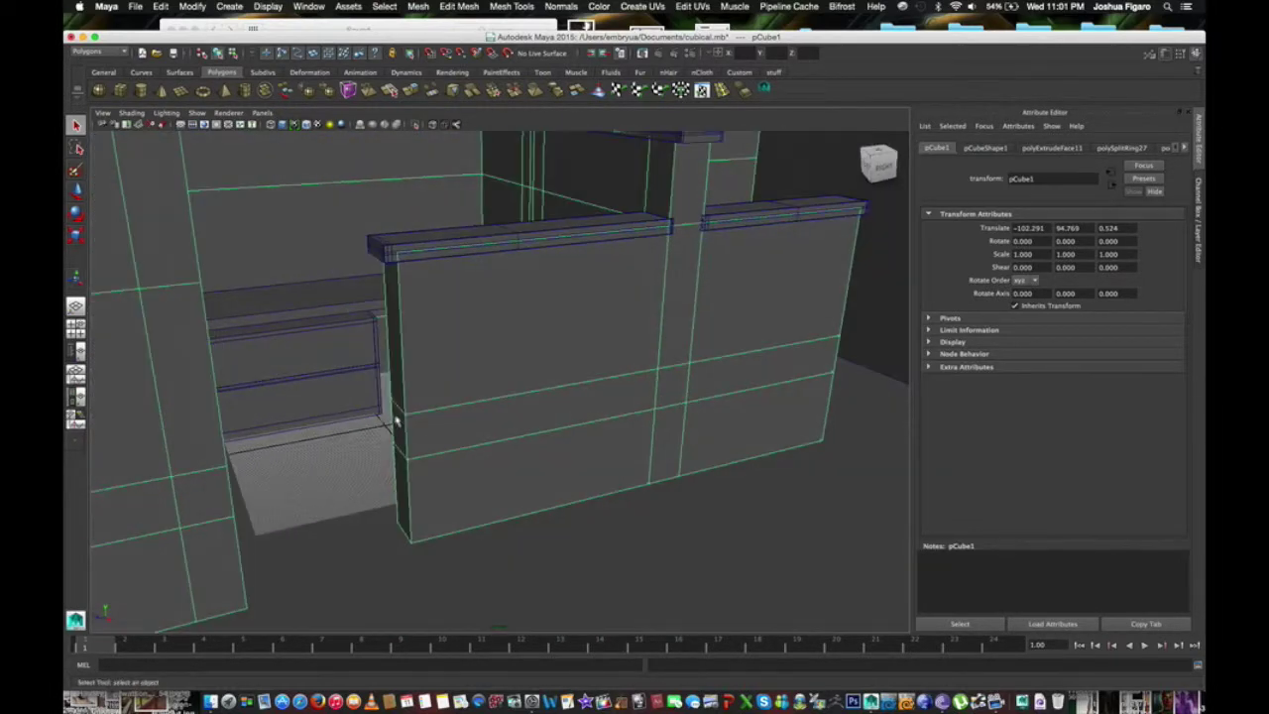
click(345, 367)
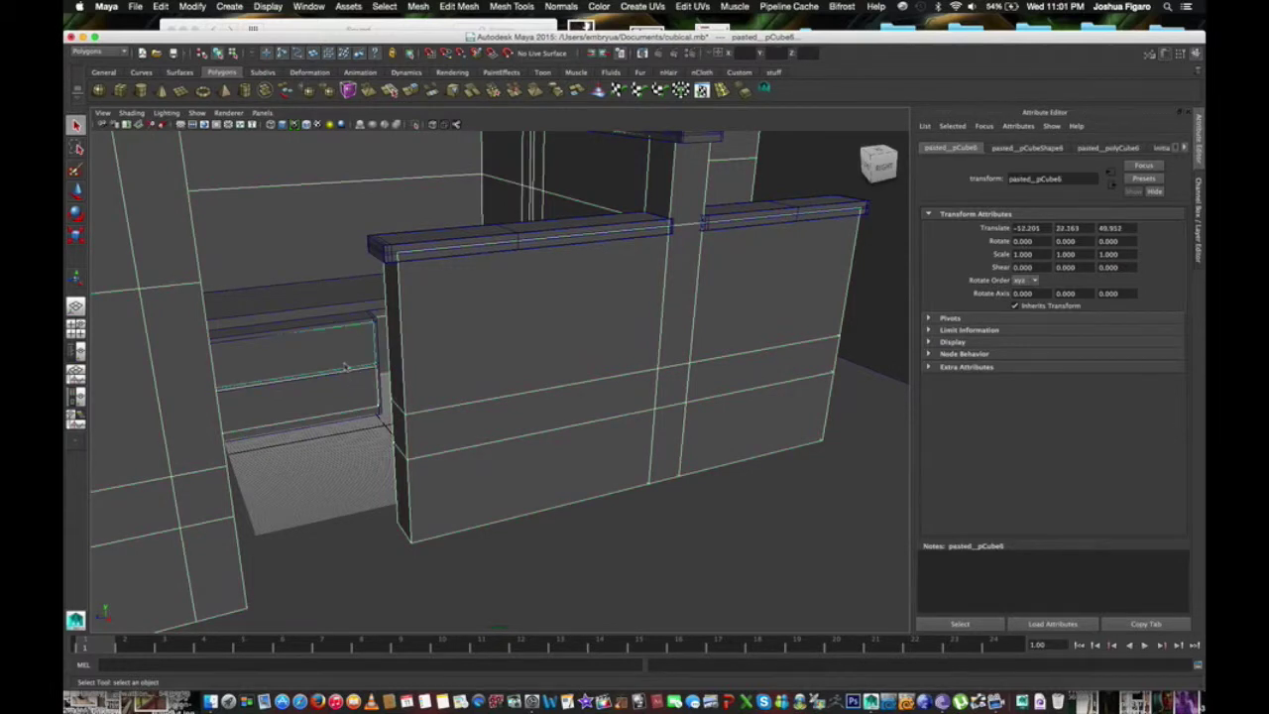
click(361, 497)
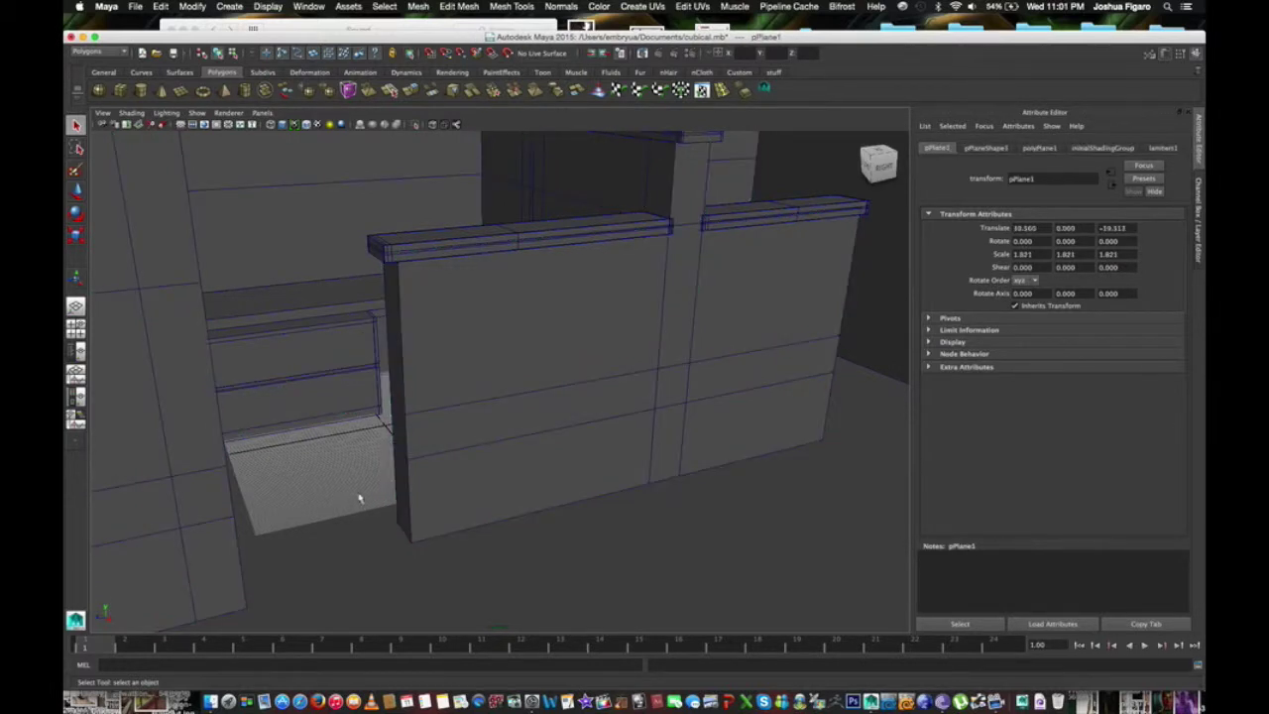
click(333, 410)
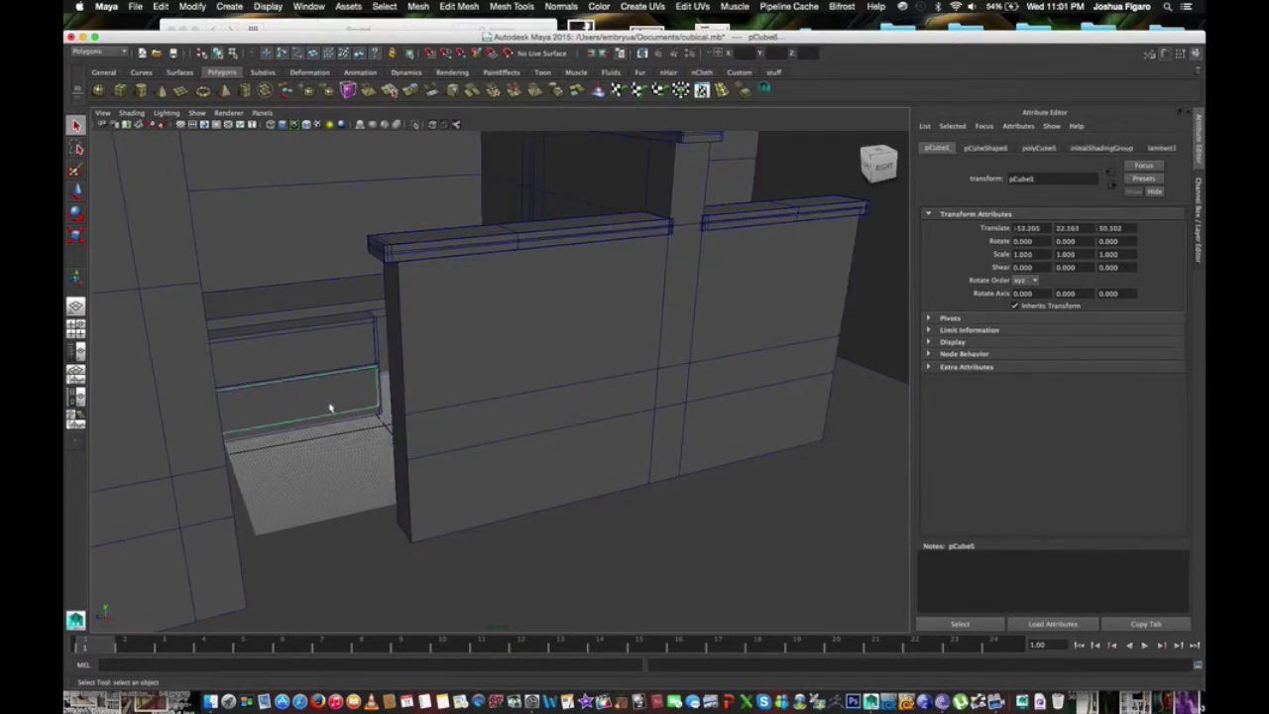
click(345, 347)
click(347, 323)
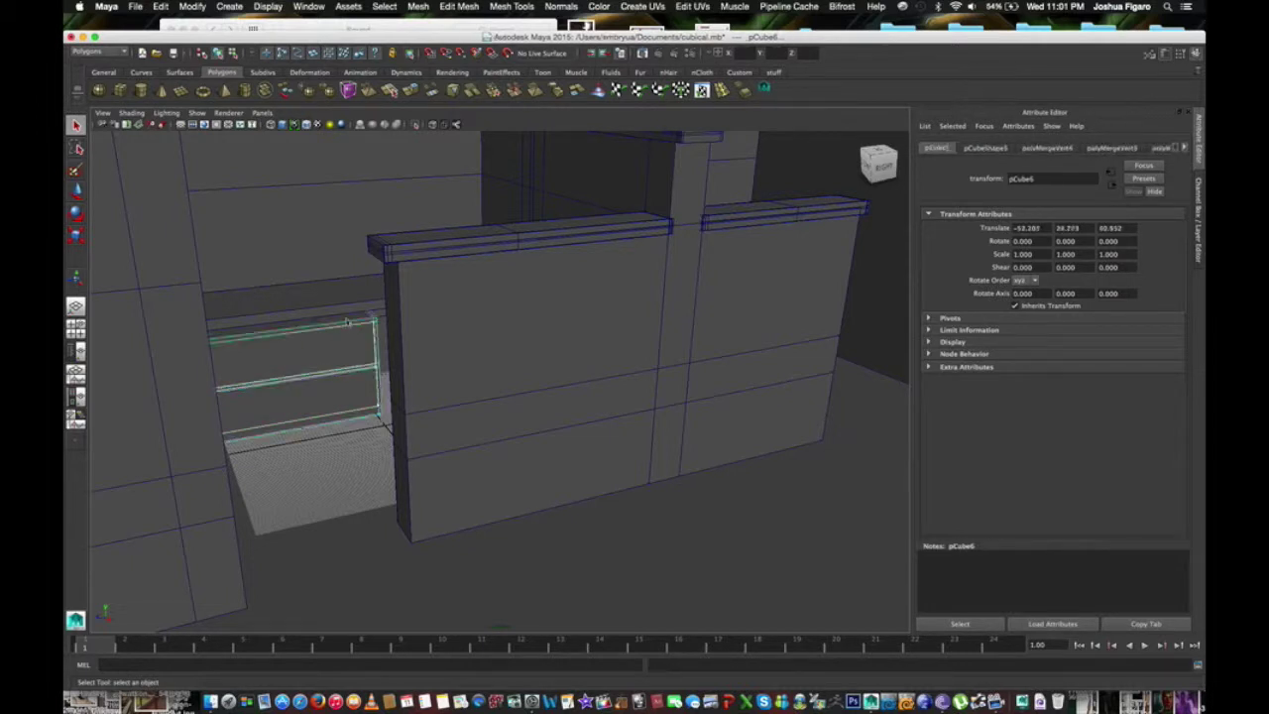
Step: Slide pCube5 sideways to Translate Z 57.273 and check it from above
alt+drag(347, 470, 250, 385)
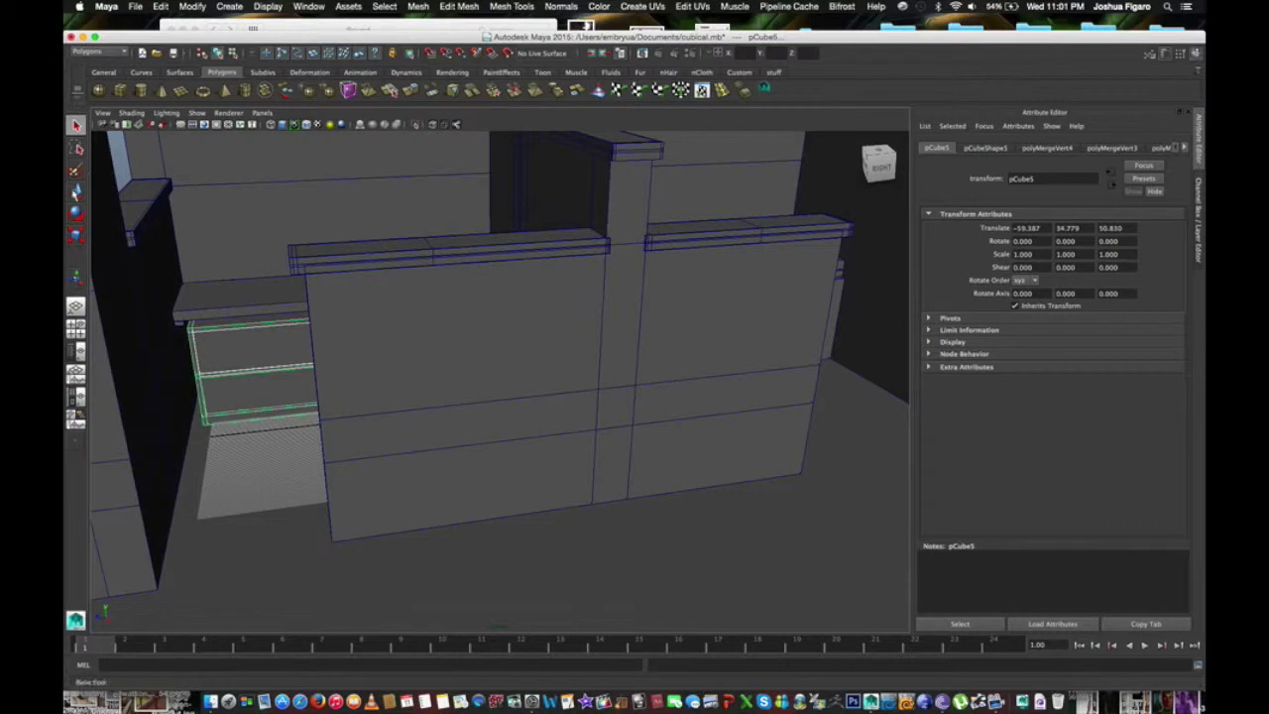
click(76, 190)
drag(219, 354, 208, 350)
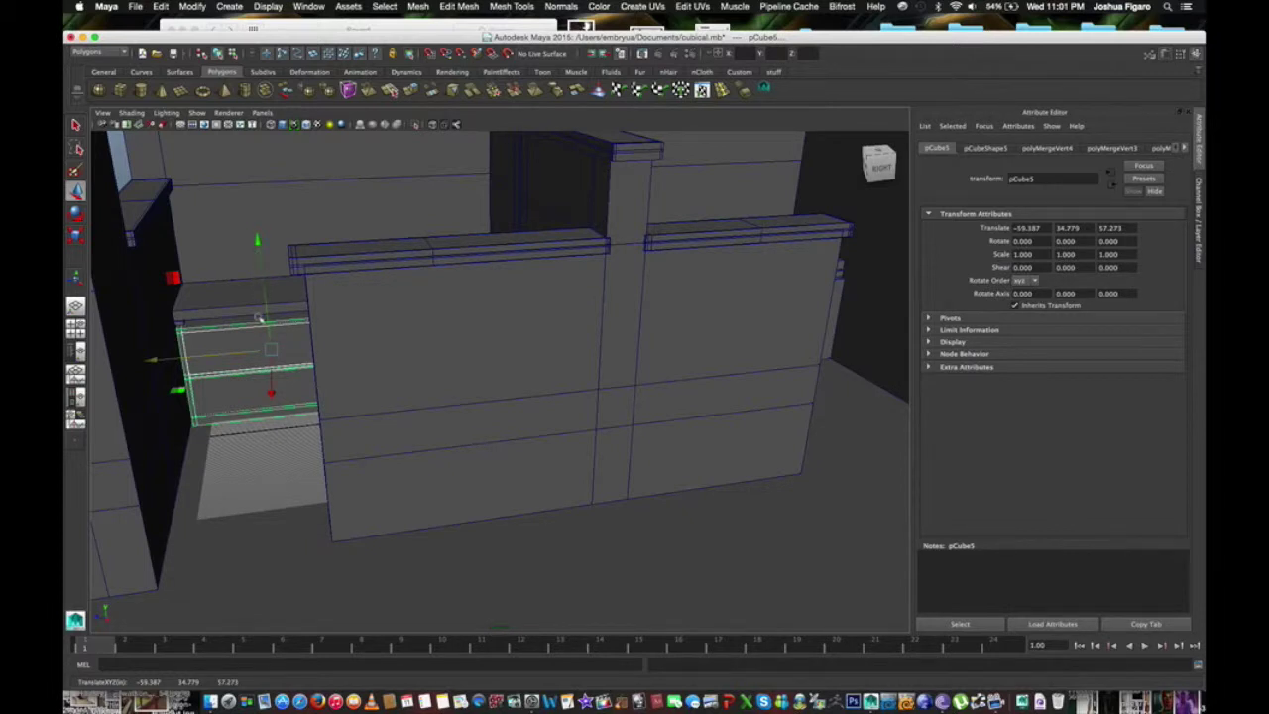
scroll(259, 318, up, 5)
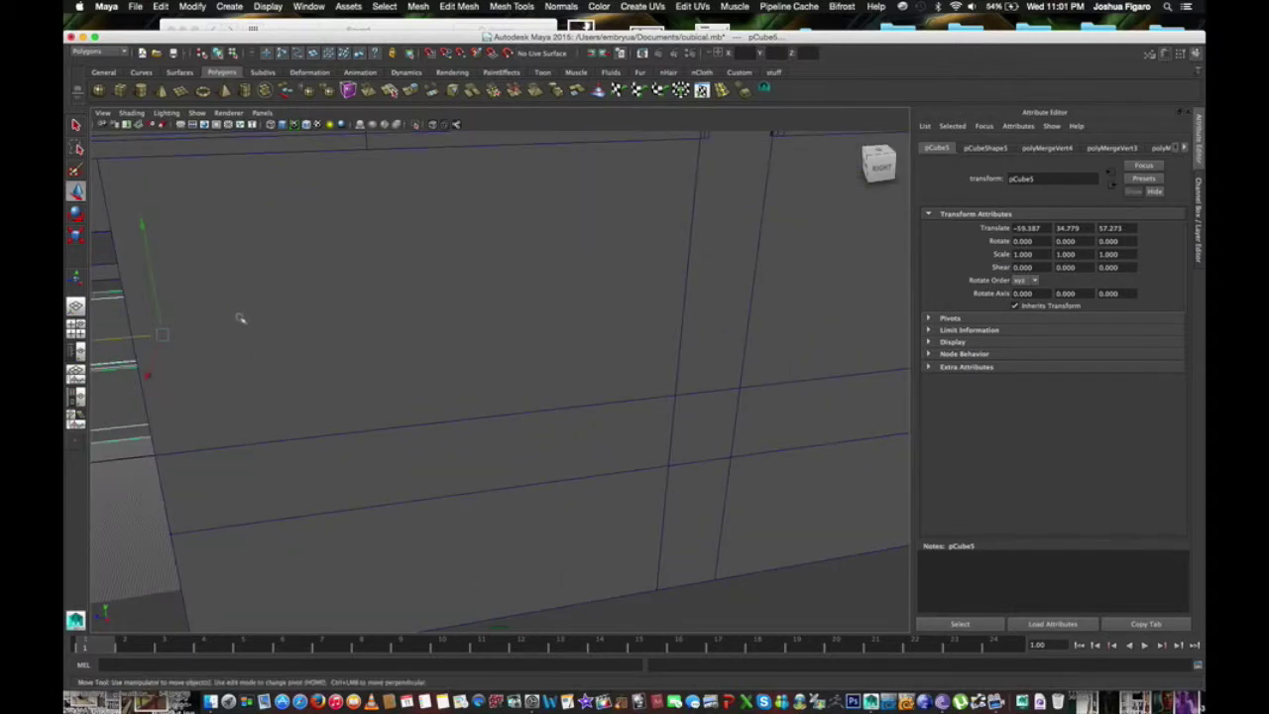
scroll(240, 318, down, 1)
click(242, 319)
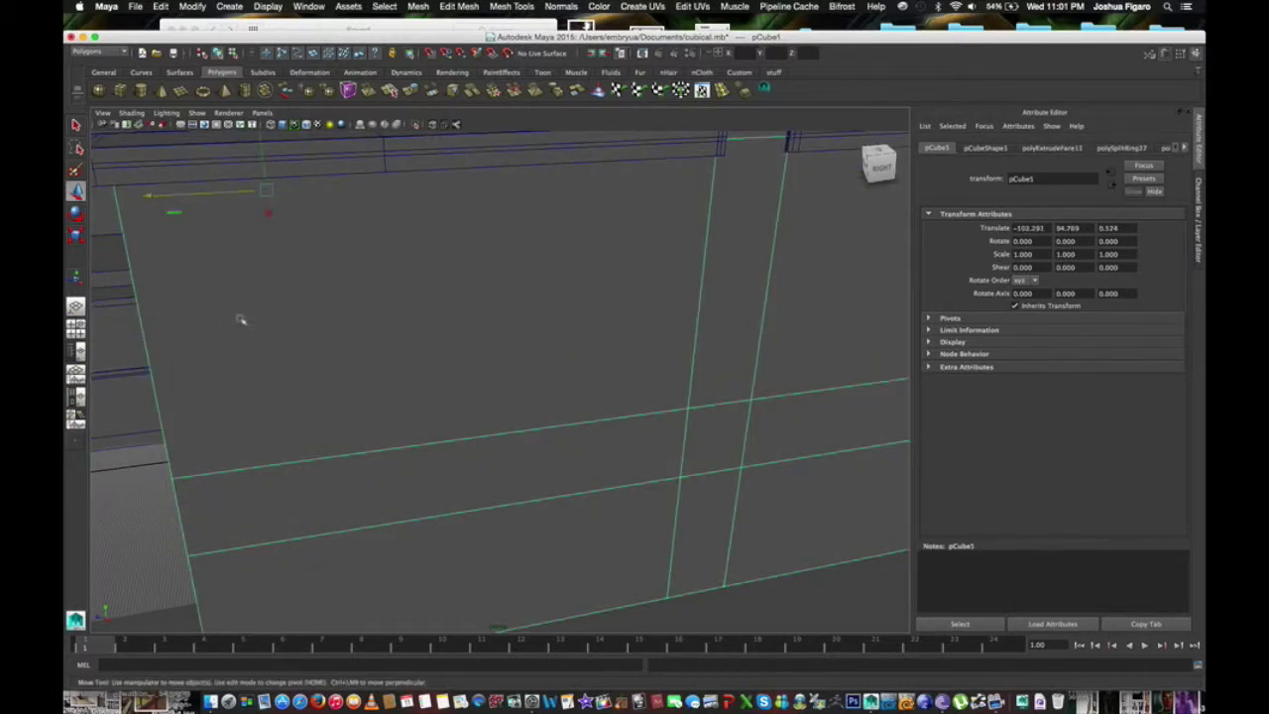
scroll(241, 319, up, 3)
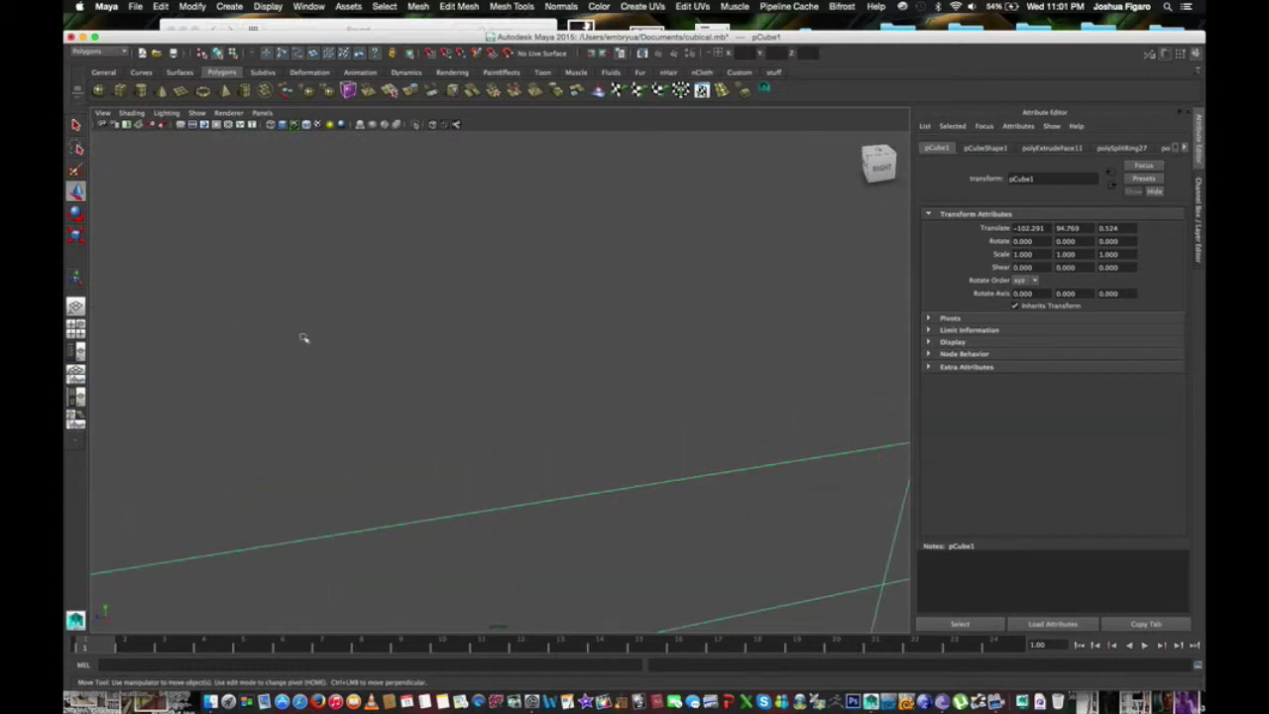
scroll(304, 339, down, 3)
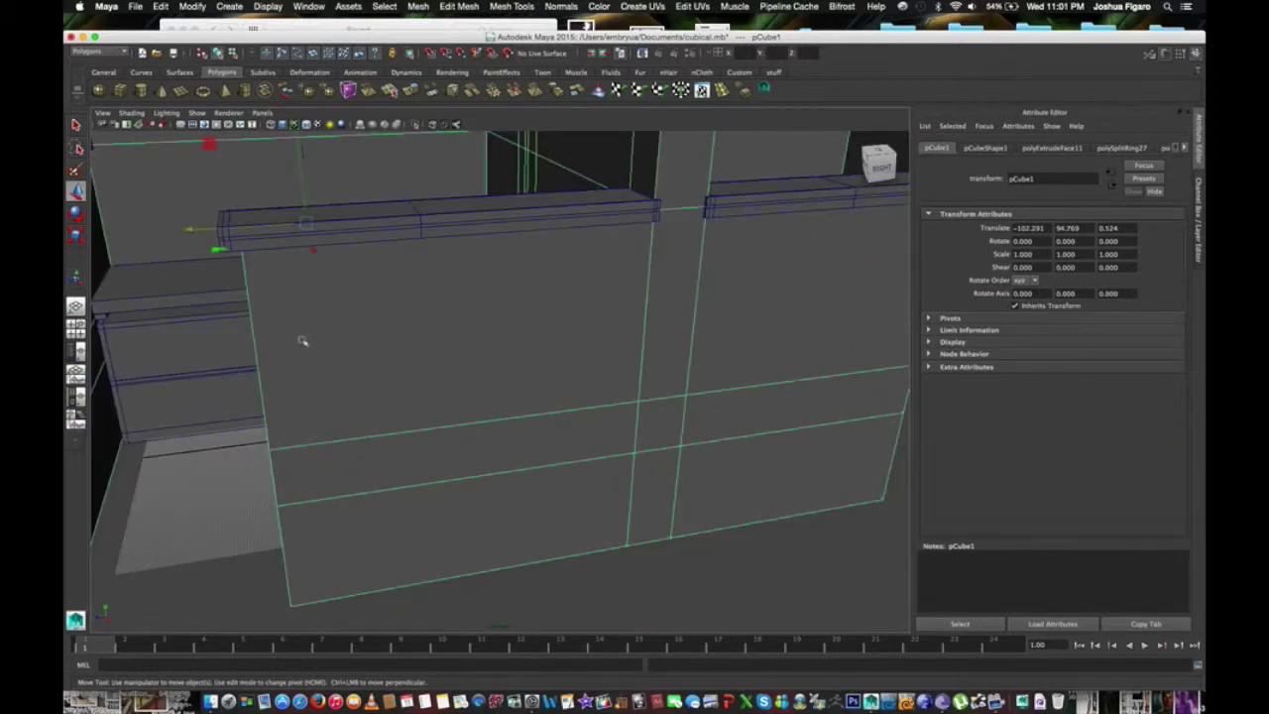
mouse_move(303, 341)
alt+mouse_down()
mouse_move(339, 377)
mouse_move(294, 378)
alt+mouse_up()
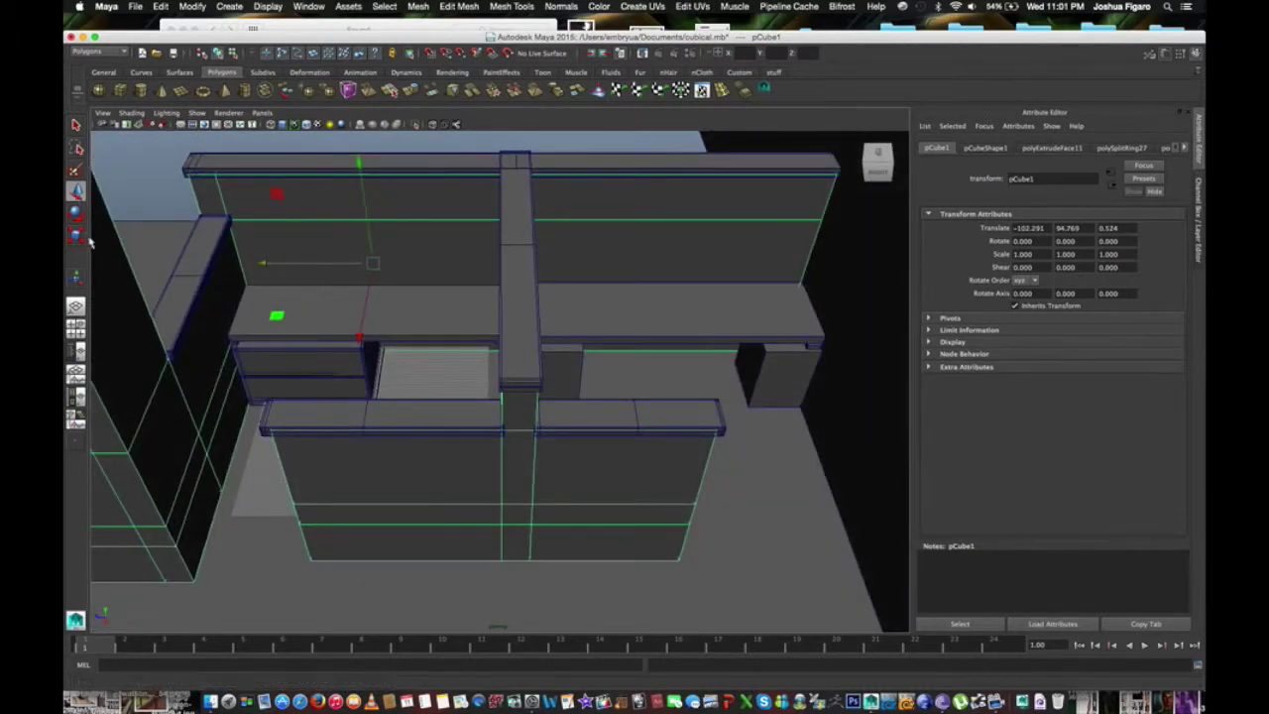
Step: Create polygon cube pCube11 and move it to -31.860, 83.902, 121.196 beside the side wall
click(119, 90)
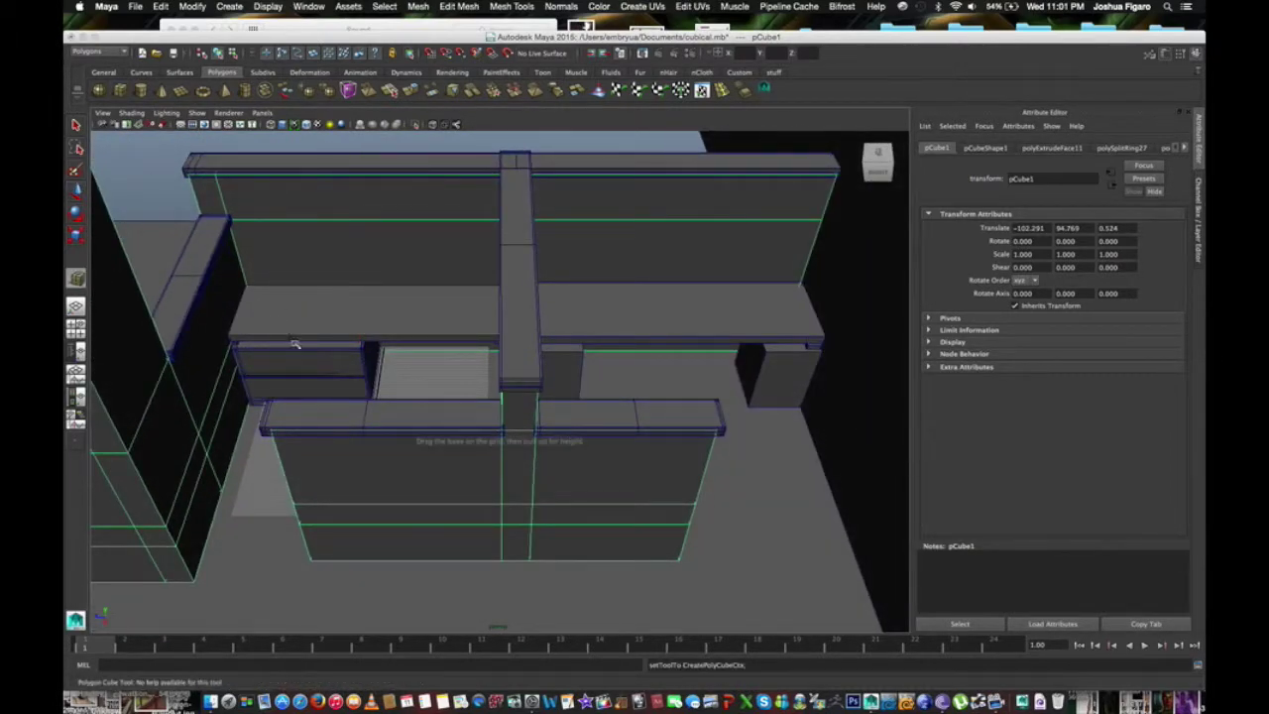
click(247, 290)
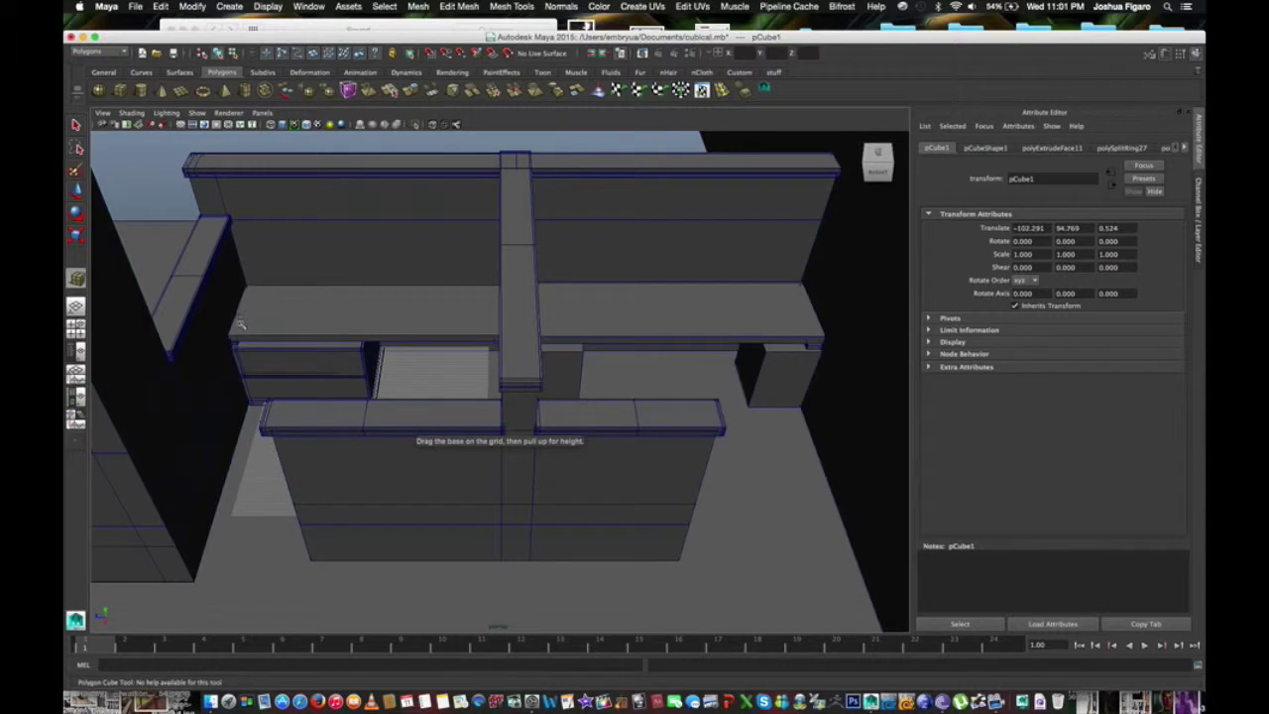
click(305, 341)
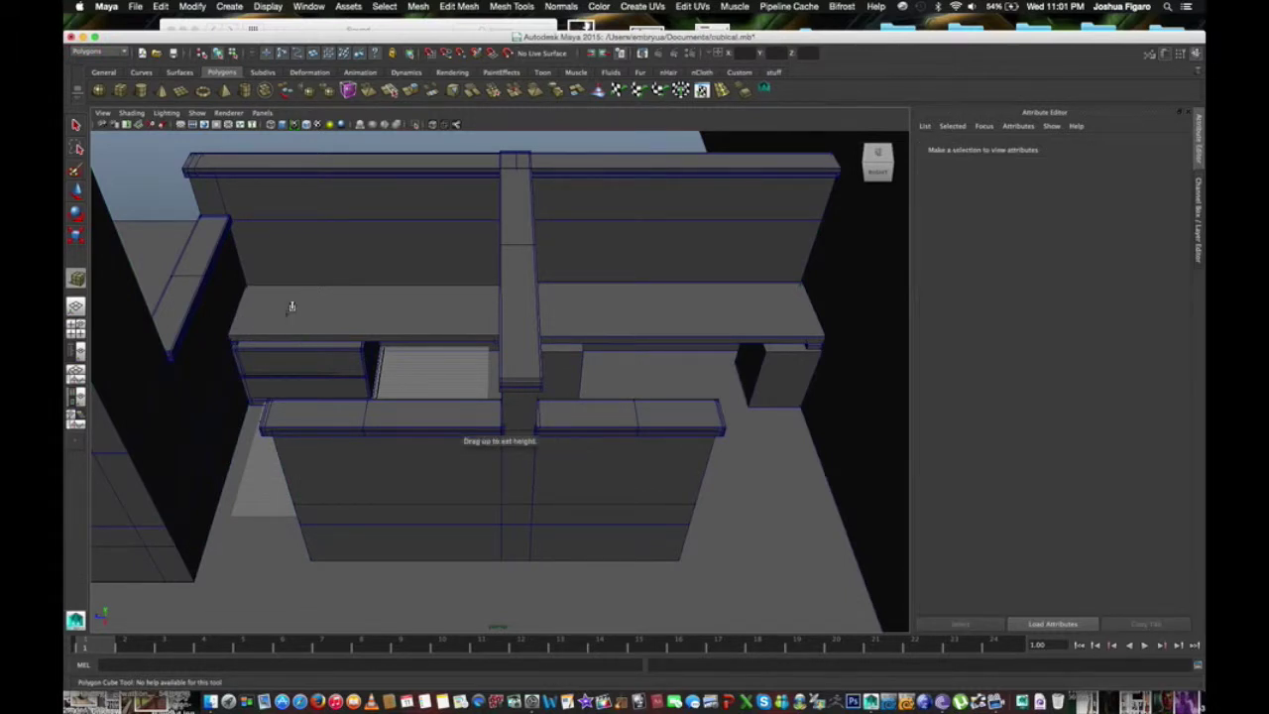
click(75, 190)
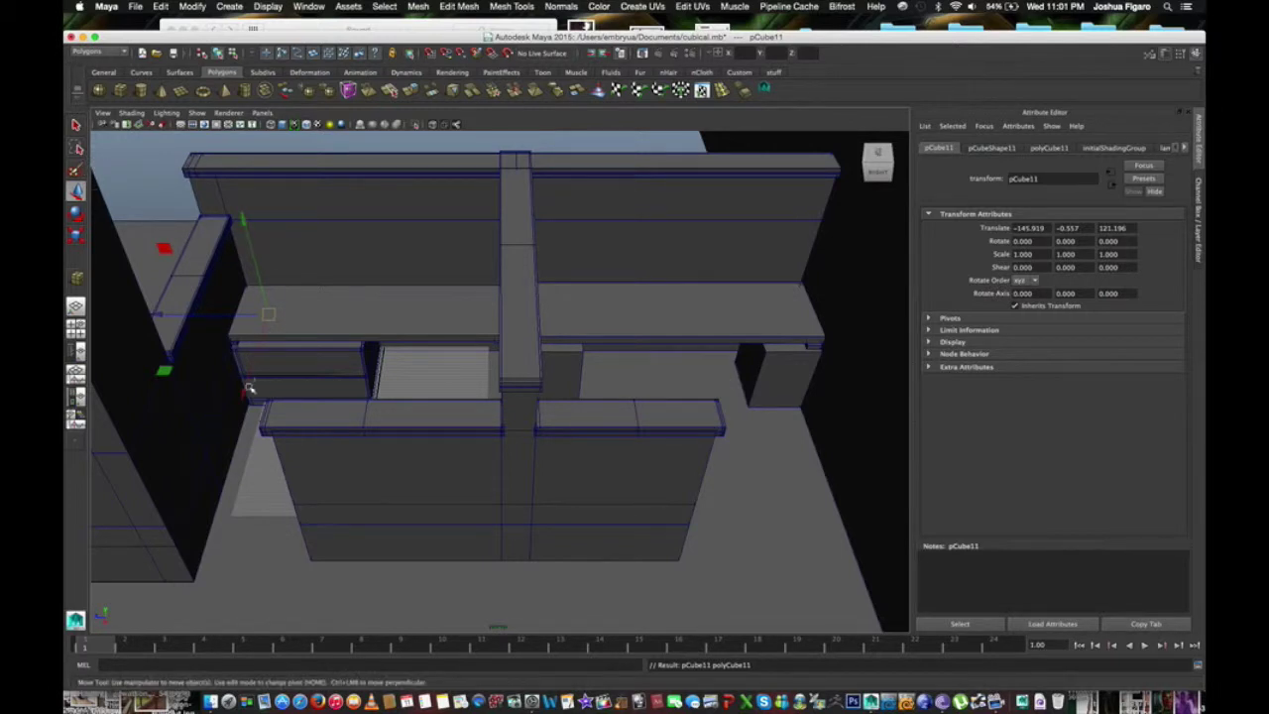
drag(248, 388, 217, 497)
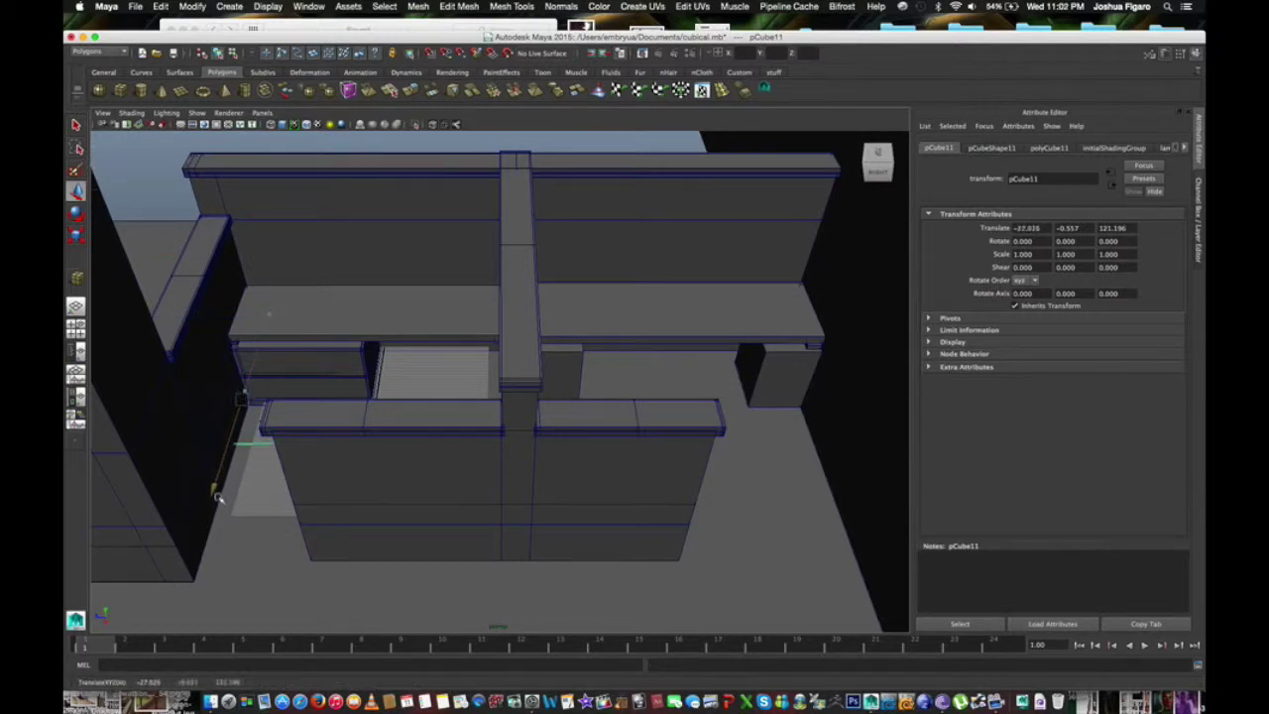
mouse_move(219, 317)
mouse_down()
mouse_move(209, 222)
mouse_move(223, 234)
mouse_up()
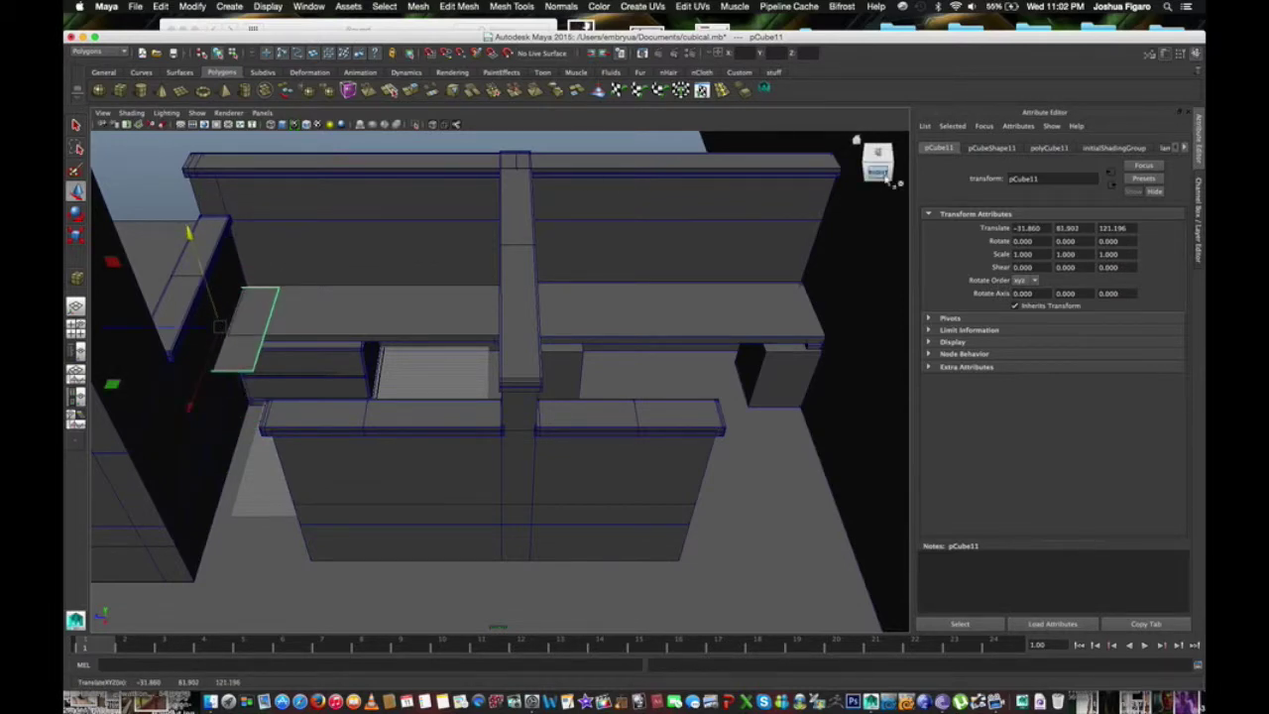
click(890, 178)
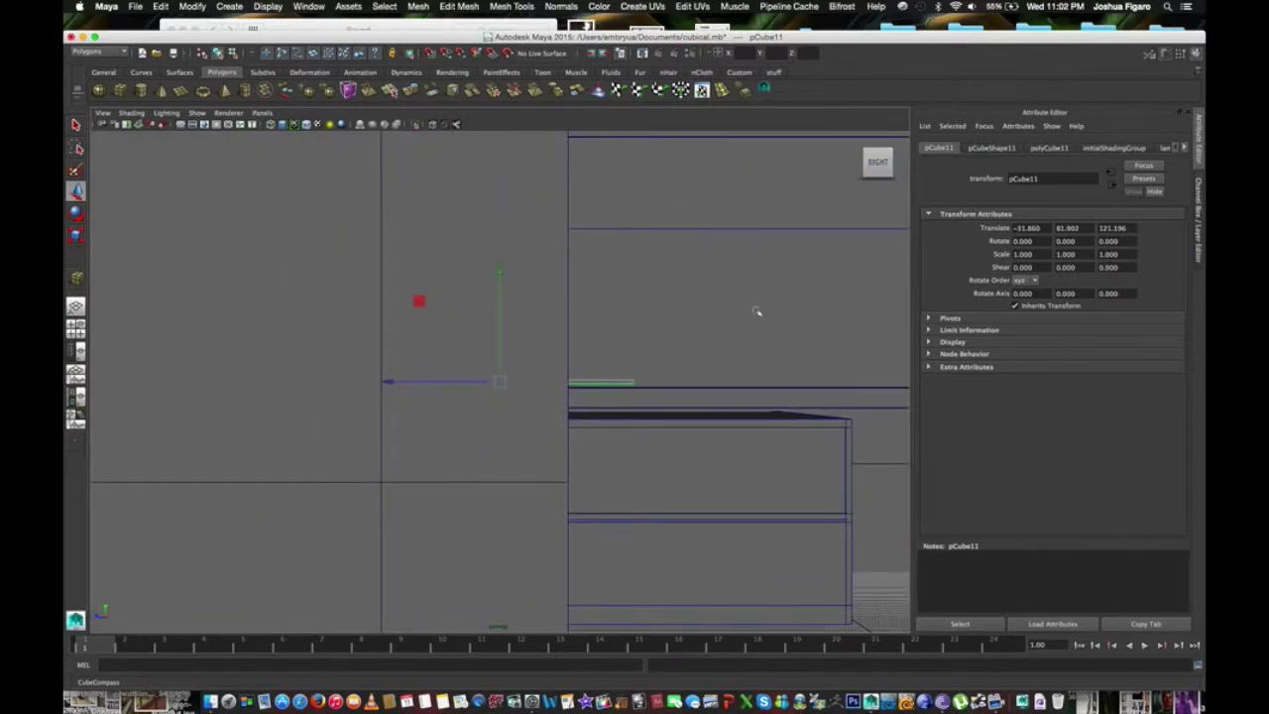
Step: Raise pCube11 to Y 107.108 and scale it slightly thicker
alt+drag(756, 318, 466, 229)
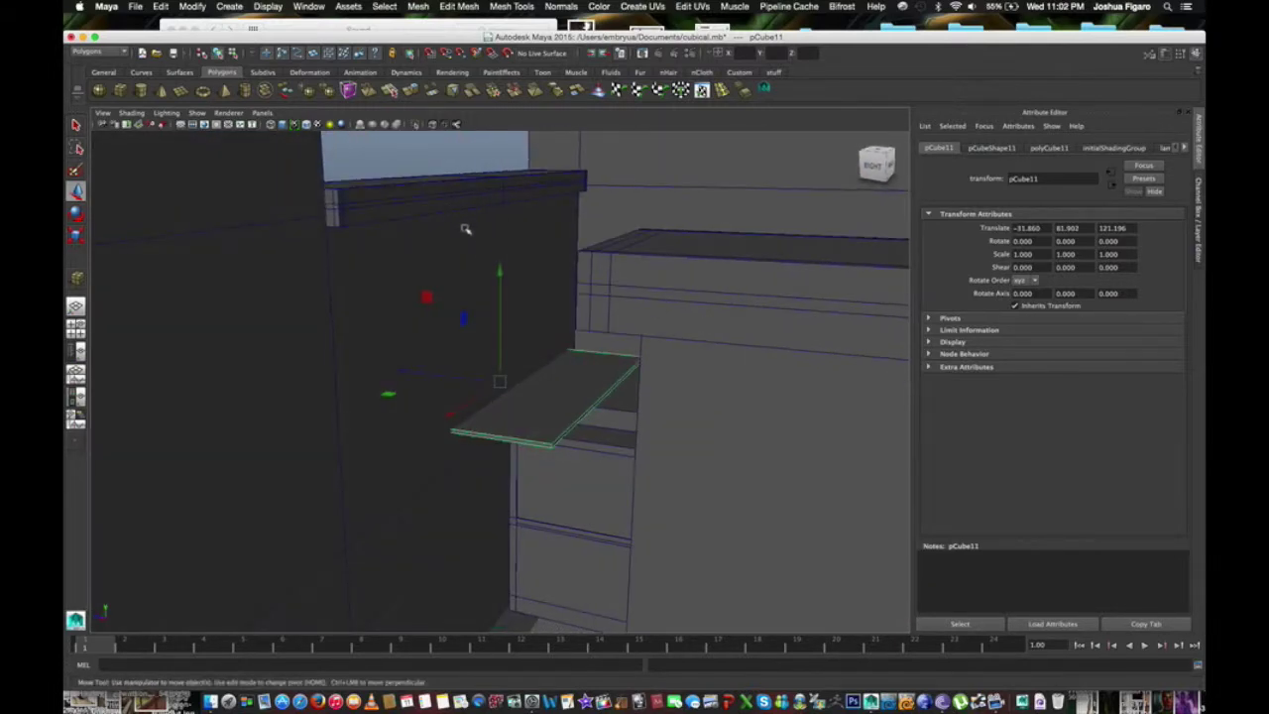
drag(499, 270, 496, 195)
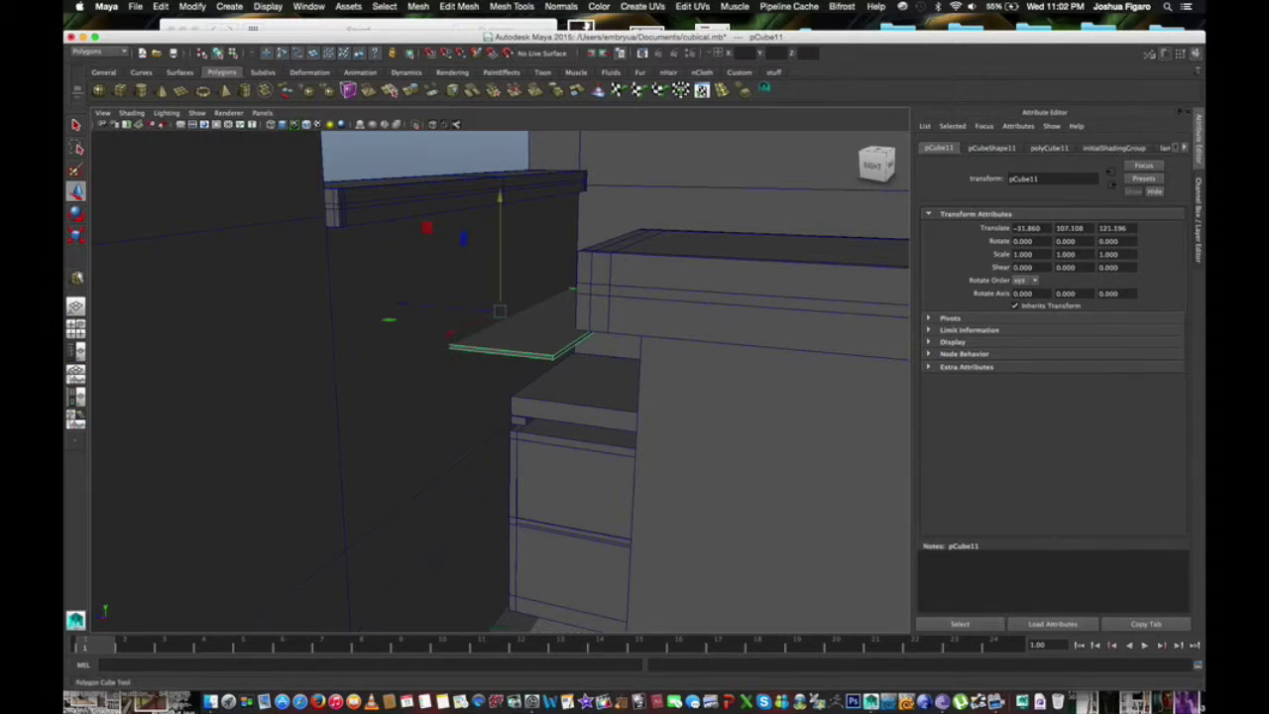
click(76, 235)
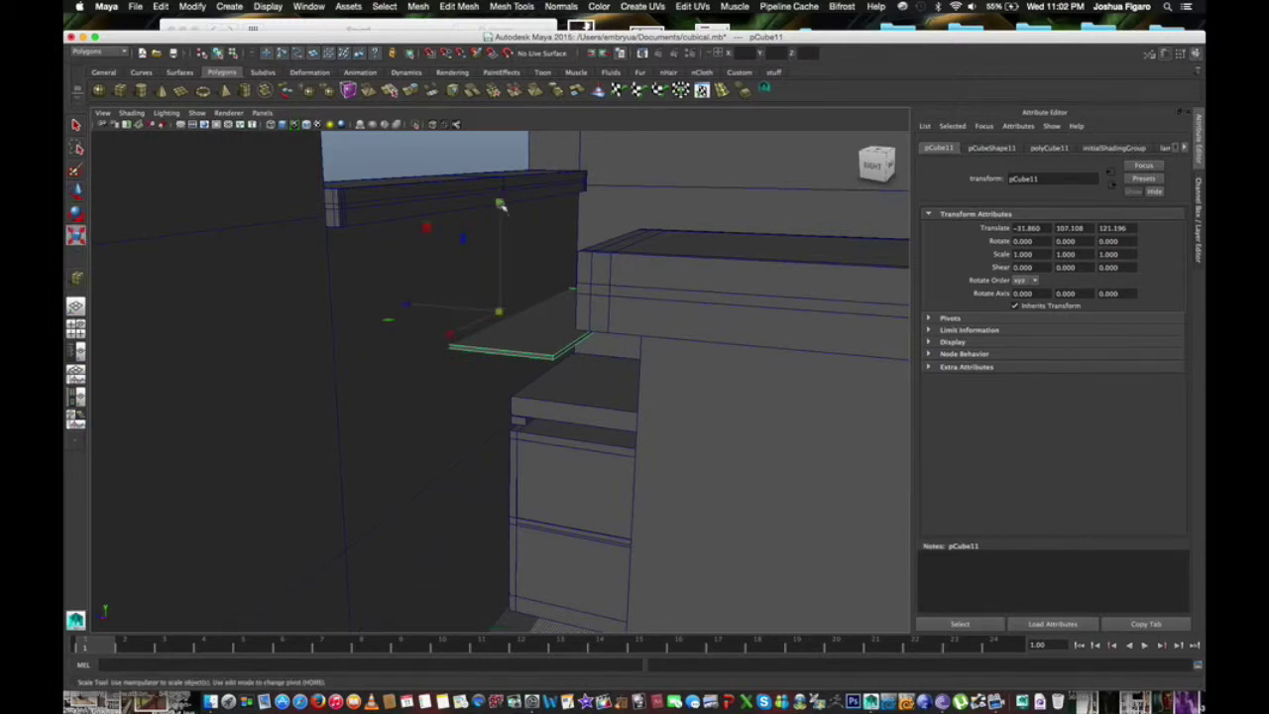
drag(498, 194, 511, 209)
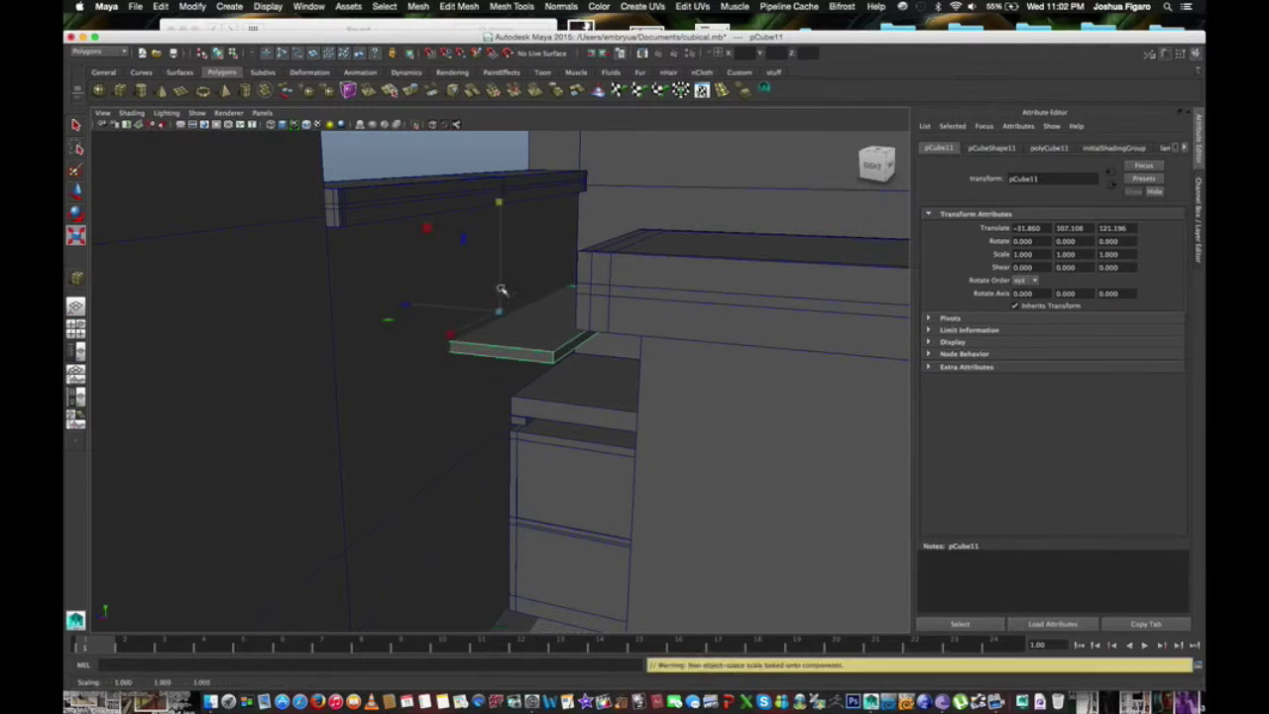
Step: Reselect pCube11, scale it uniformly to 1.217, thicken it vertically, and frame it
click(495, 181)
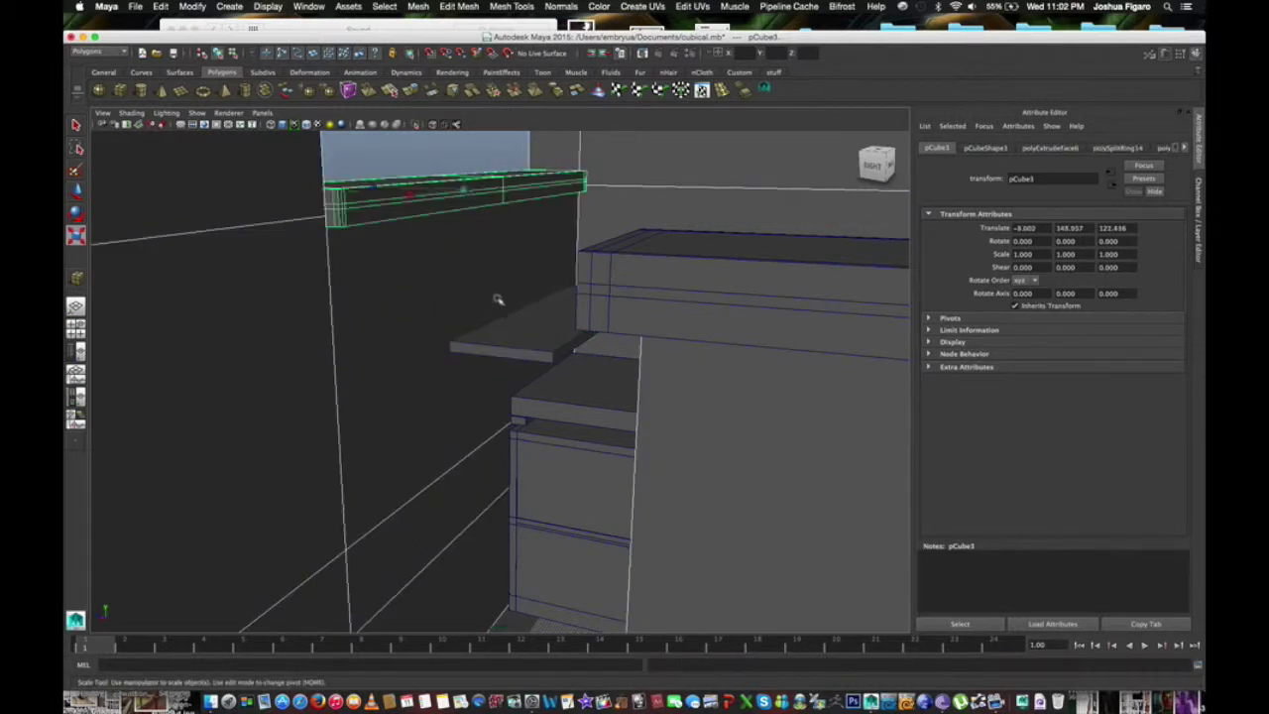
click(522, 333)
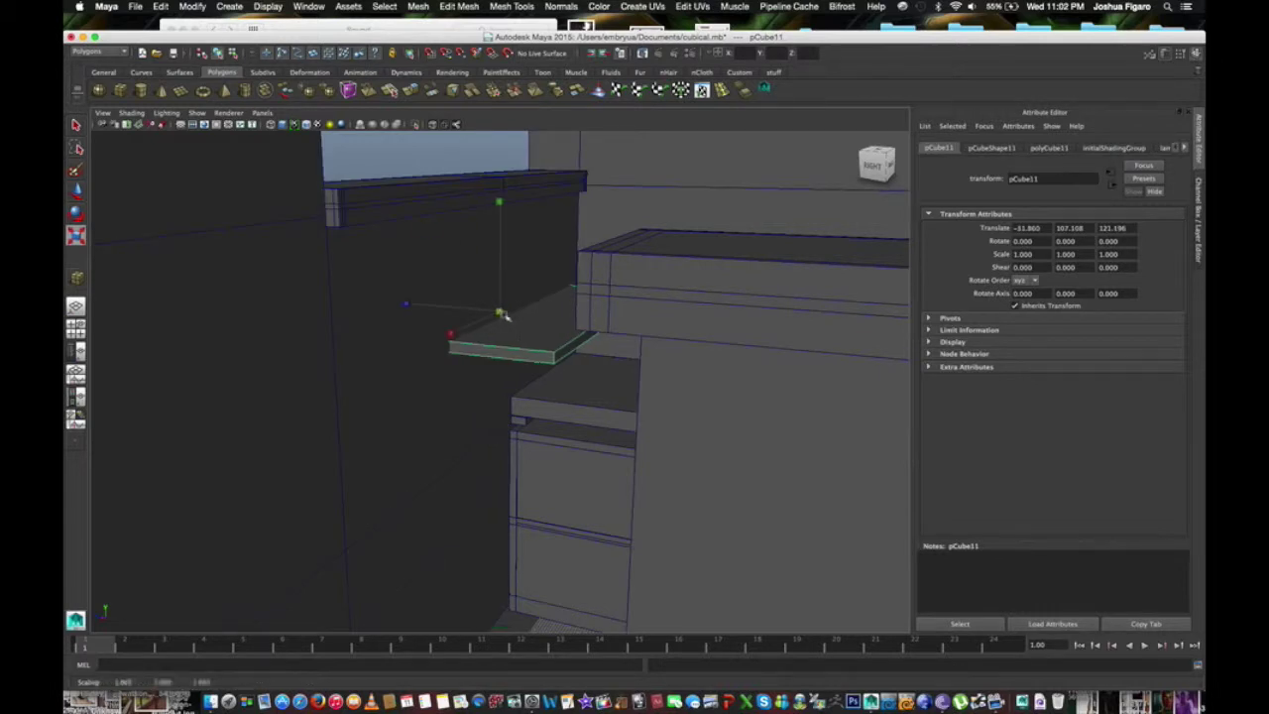
drag(498, 306, 537, 335)
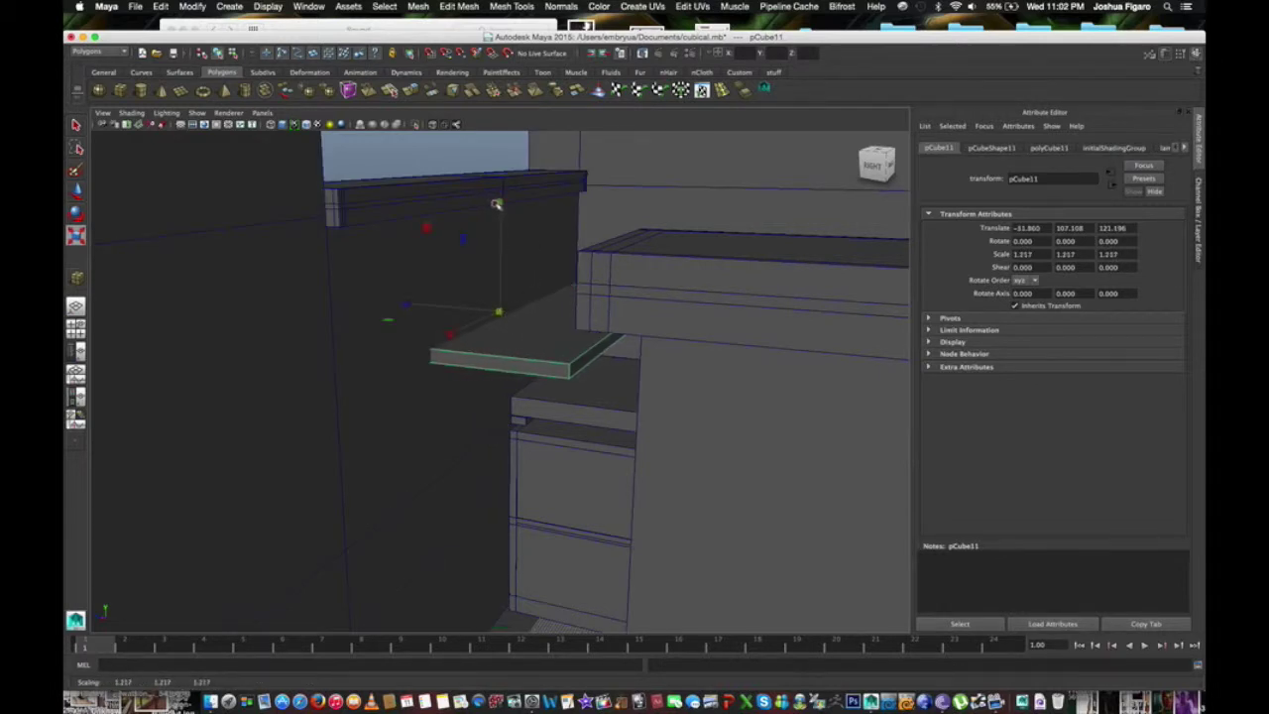
drag(495, 204, 498, 179)
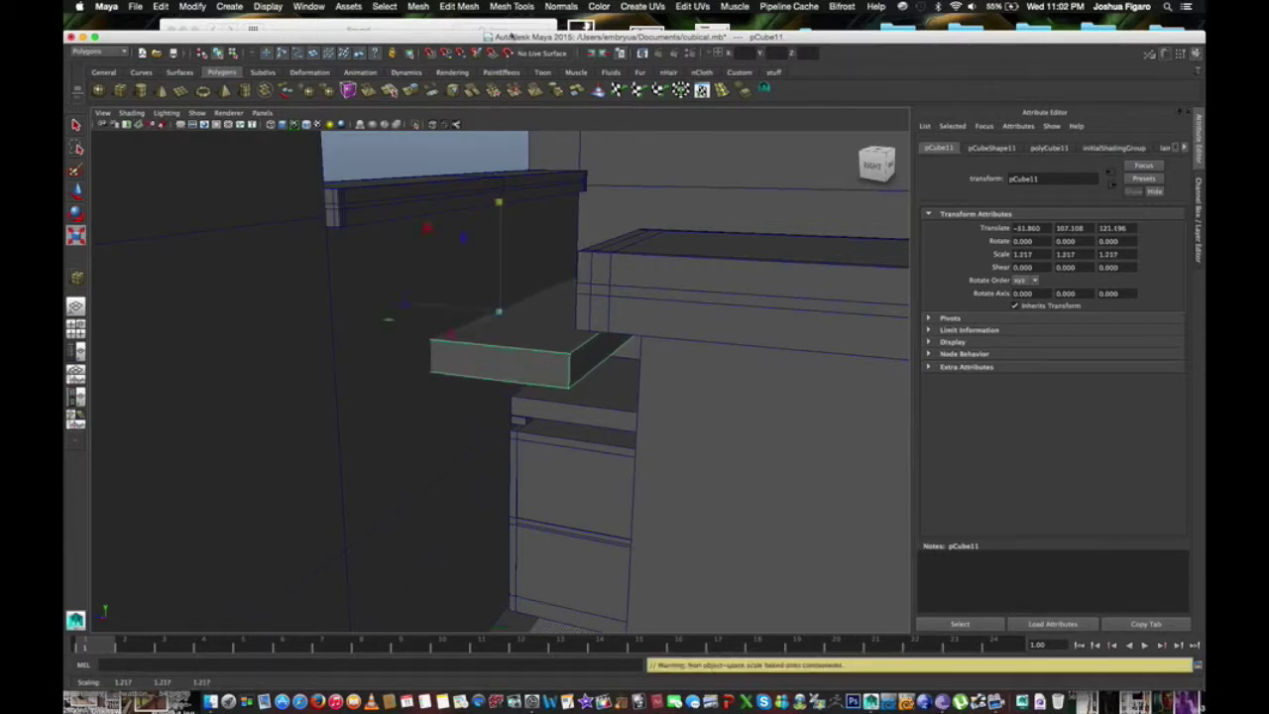
alt+drag(678, 276, 658, 286)
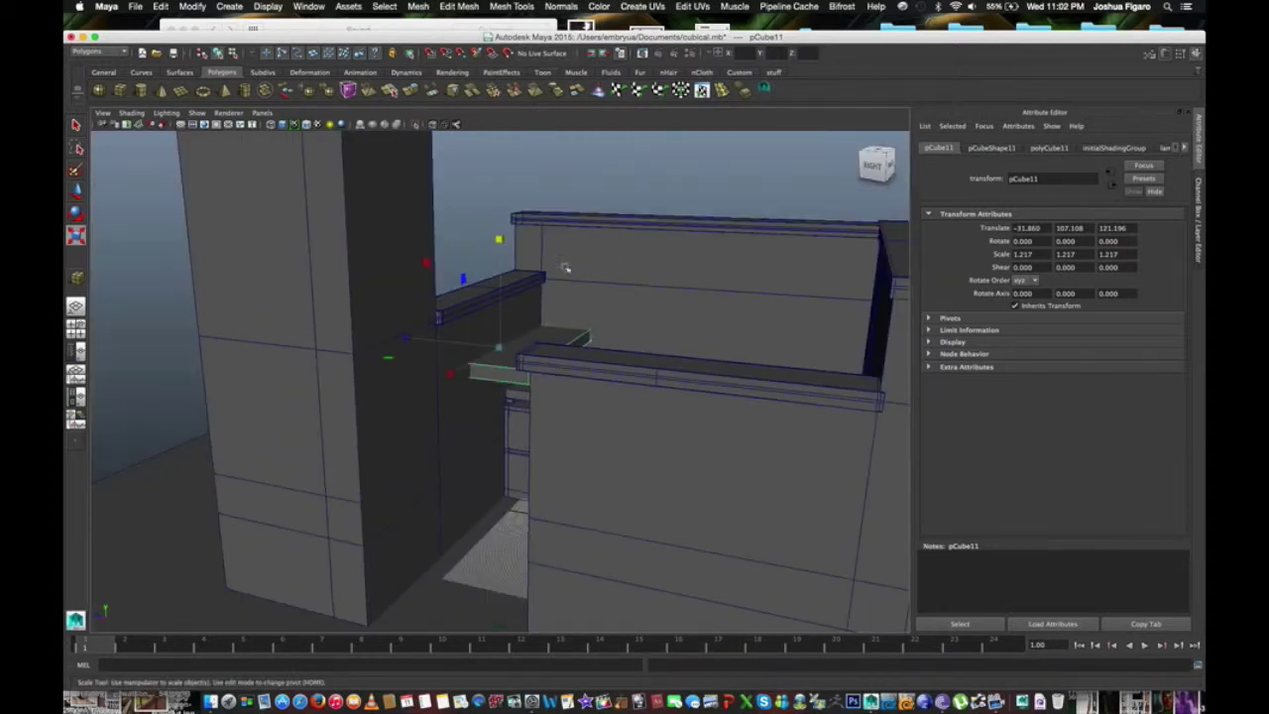
click(500, 208)
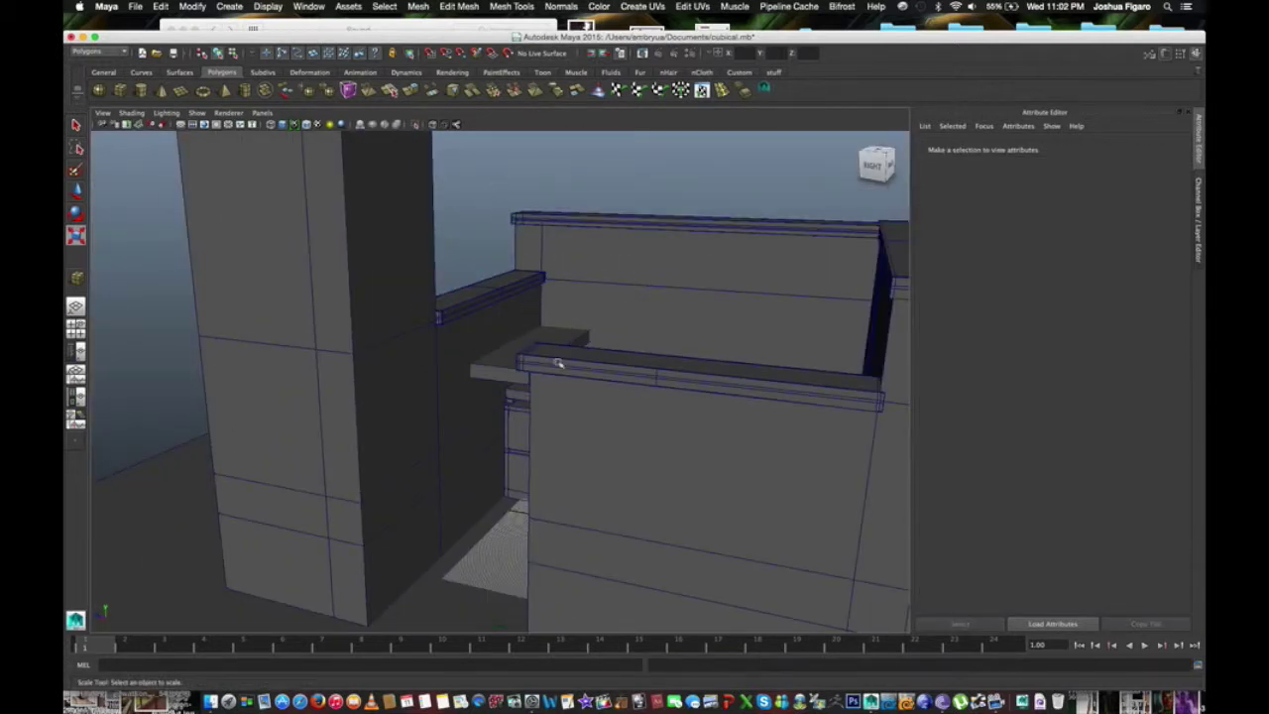
click(504, 367)
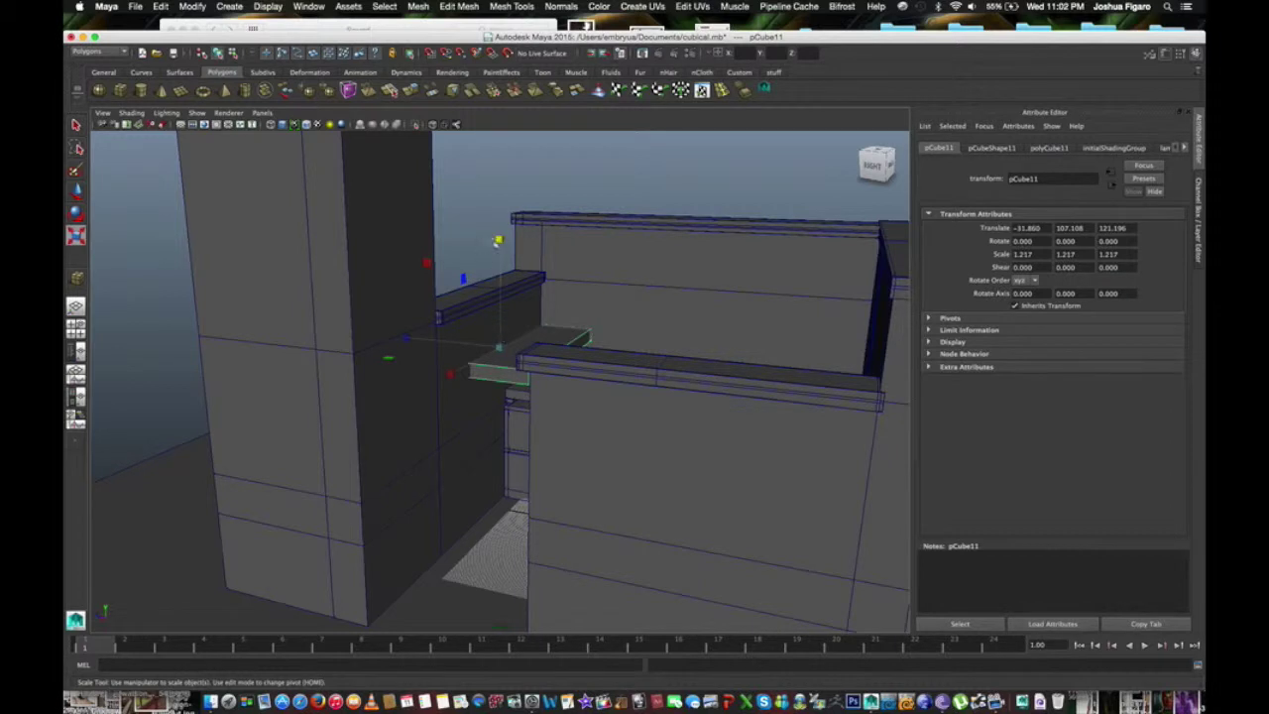
mouse_move(500, 238)
mouse_down()
mouse_move(499, 169)
mouse_move(500, 238)
mouse_move(506, 186)
mouse_up()
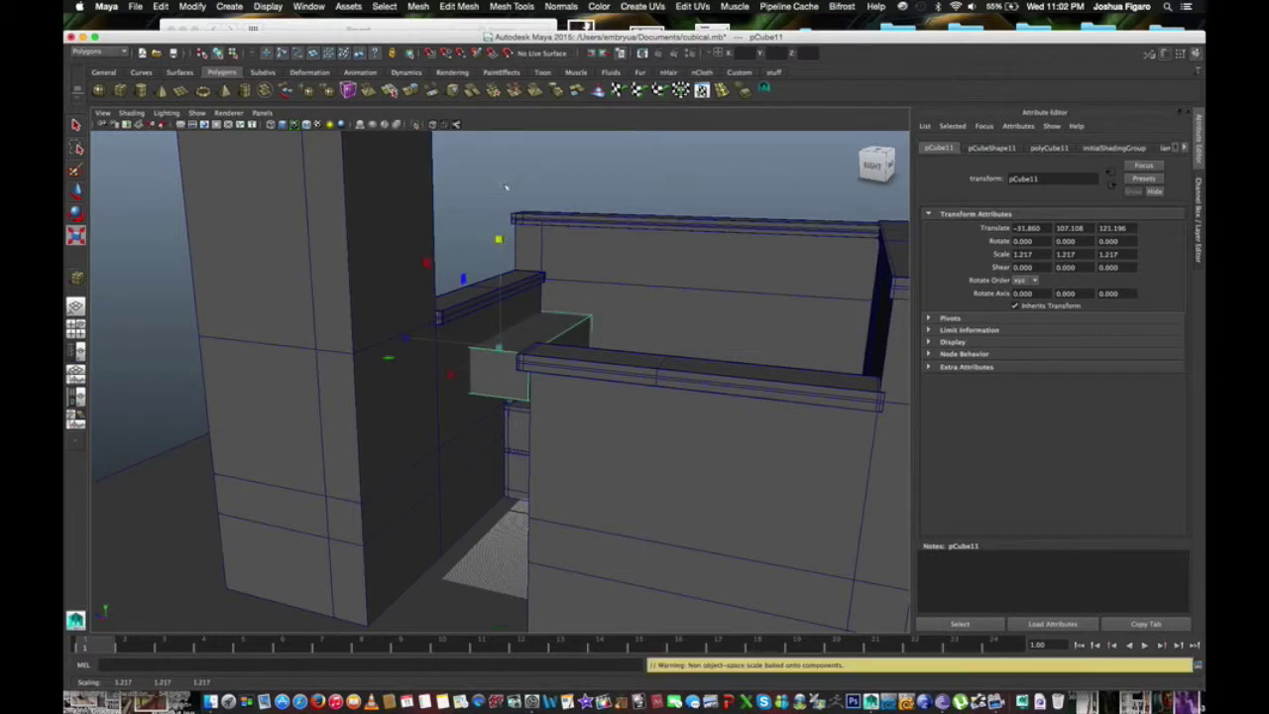
key(f)
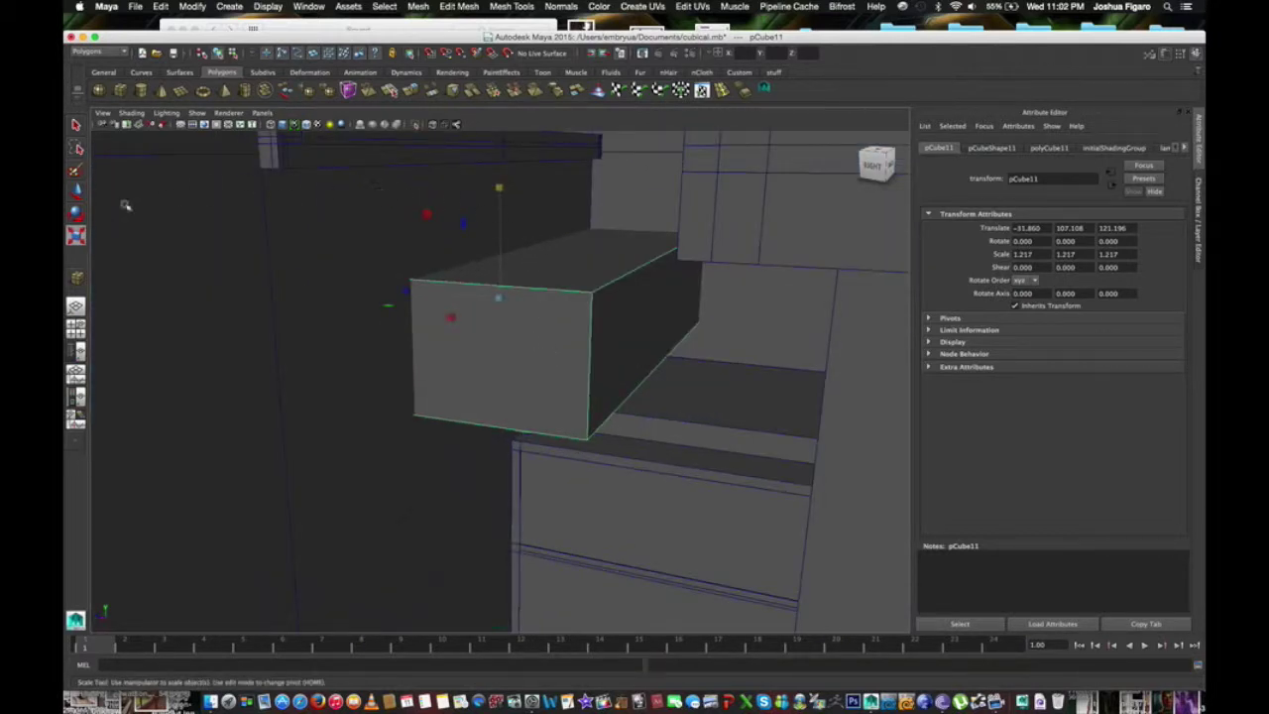
Step: Lower the box toward the desk and shorten it along its length
alt+drag(232, 264, 317, 291)
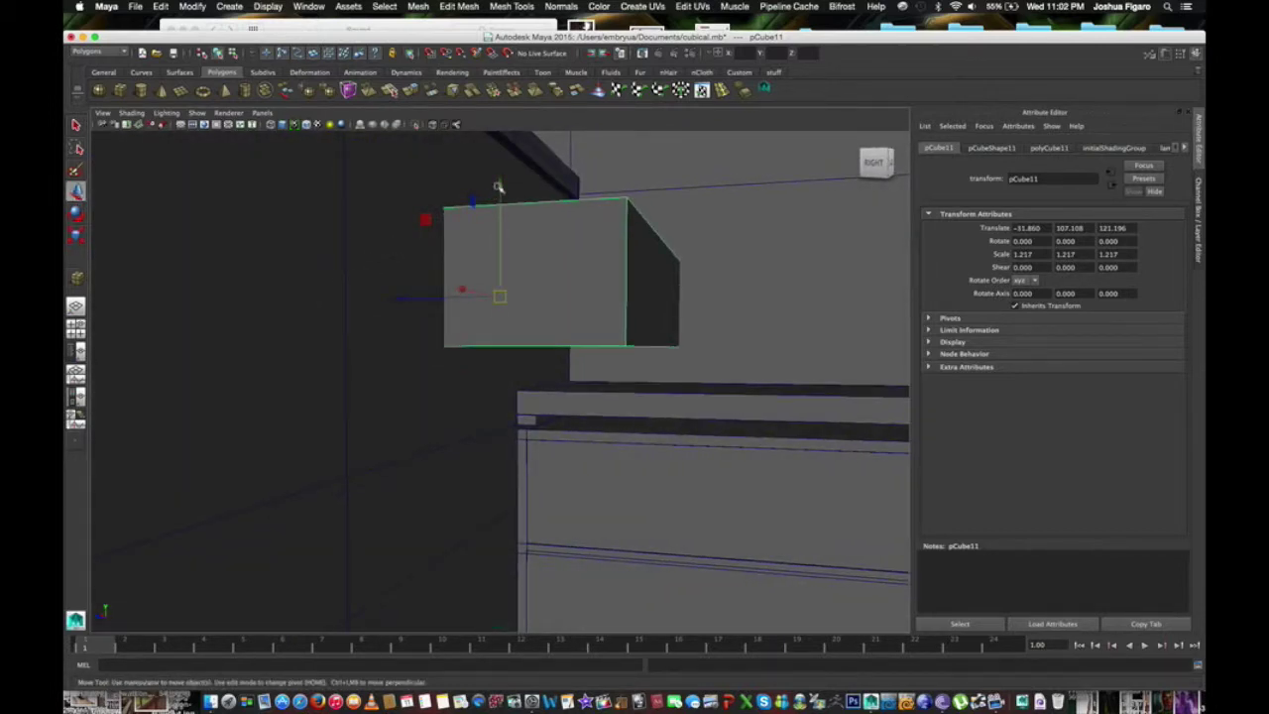
mouse_move(498, 186)
mouse_down()
mouse_move(499, 228)
mouse_move(455, 284)
mouse_up()
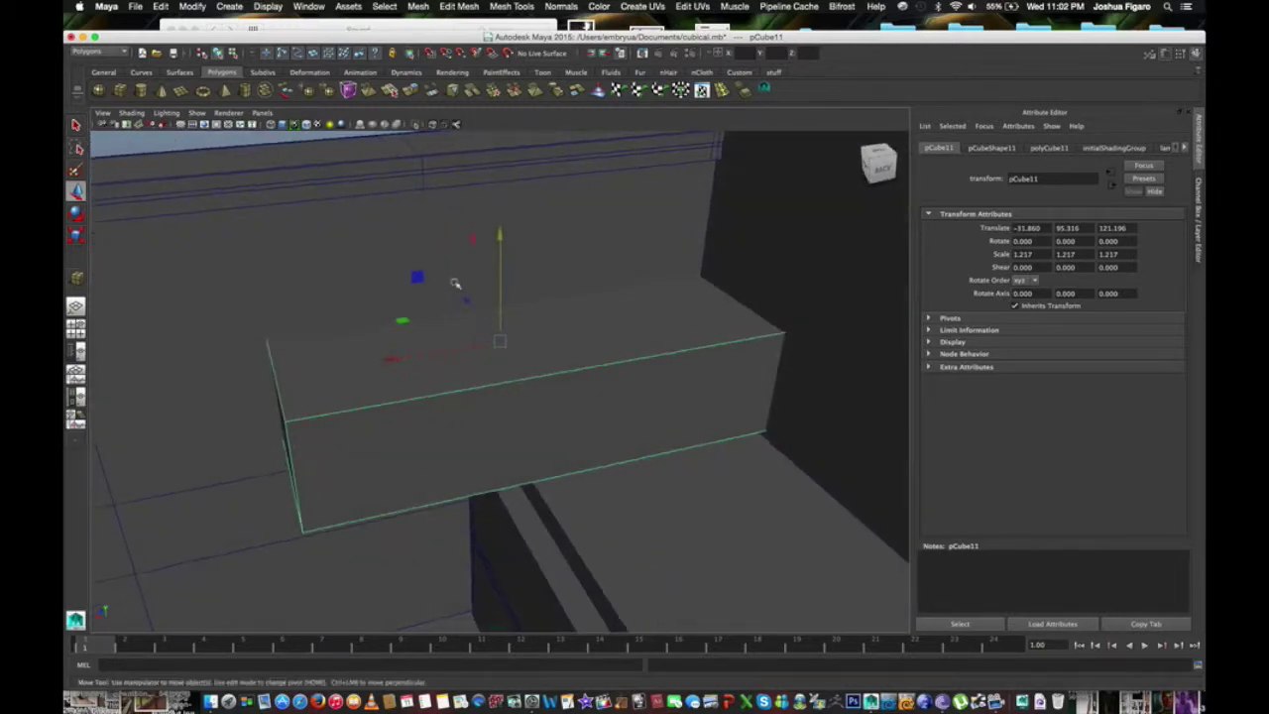
click(75, 234)
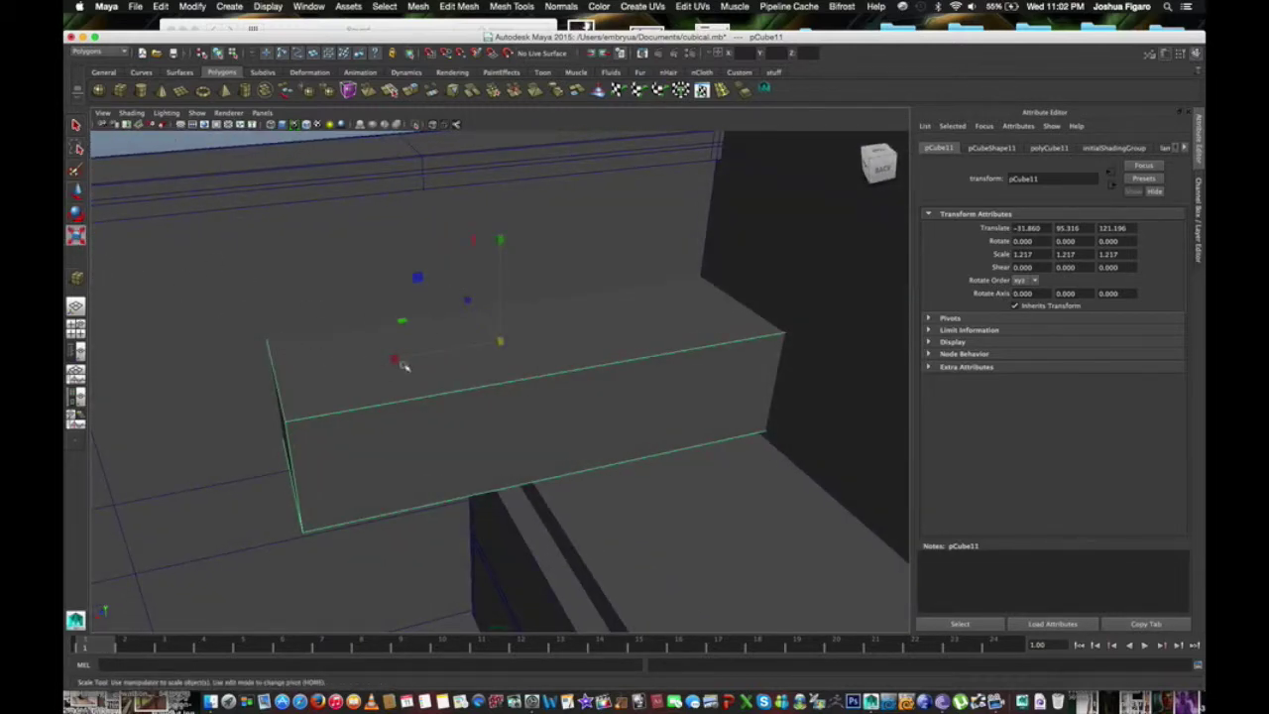
drag(391, 358, 448, 354)
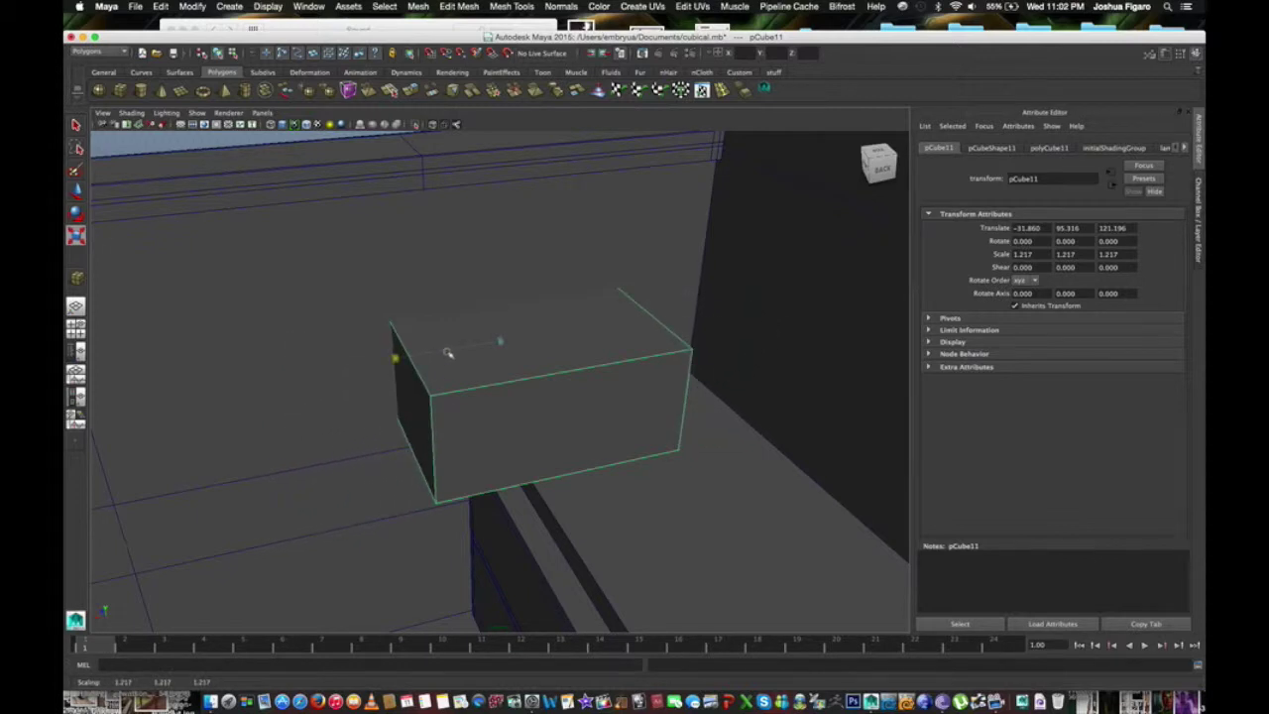
Step: Bring the box forward over the desk and shrink it evenly
click(75, 192)
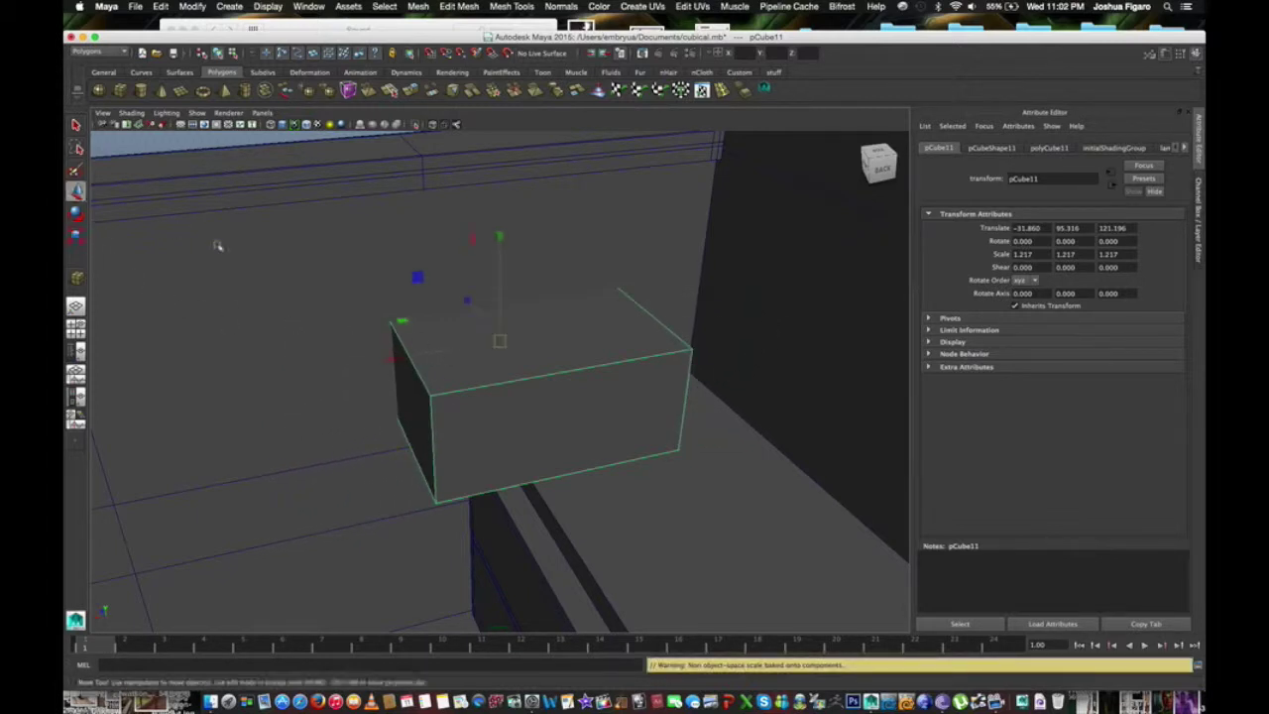
mouse_move(472, 325)
mouse_down()
mouse_move(562, 410)
mouse_move(553, 392)
mouse_up()
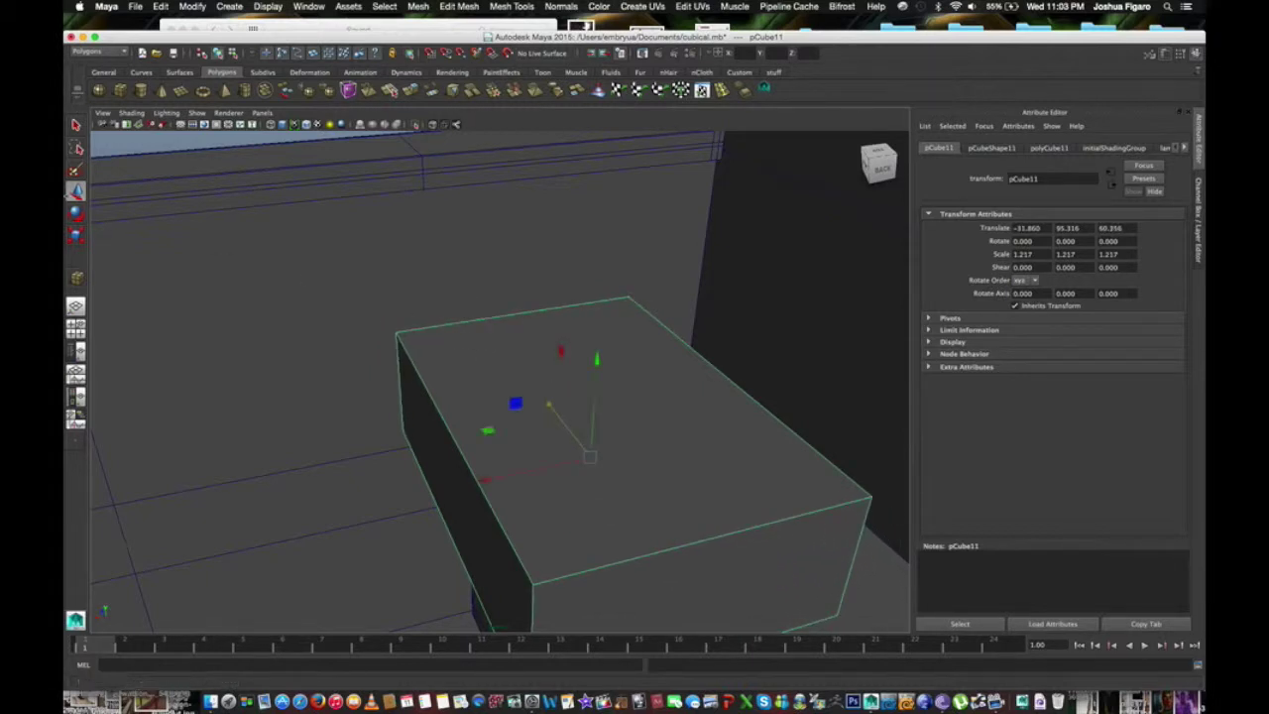
click(77, 236)
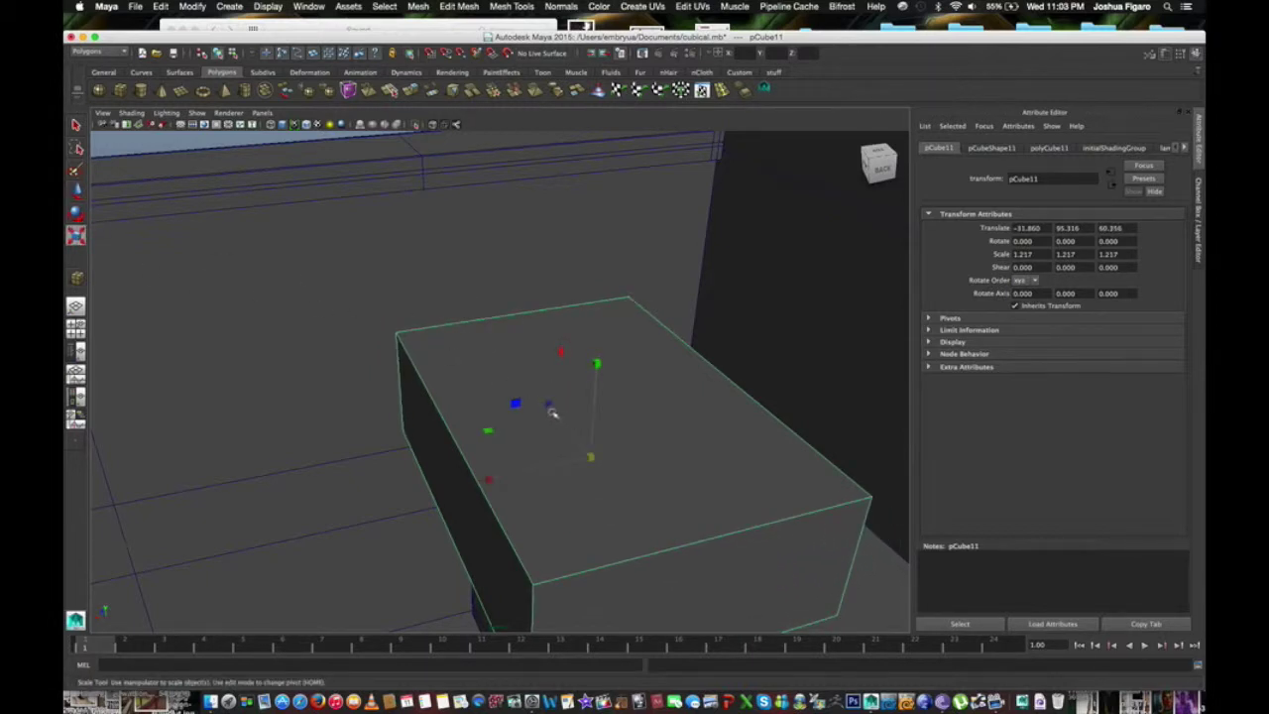
drag(548, 404, 567, 431)
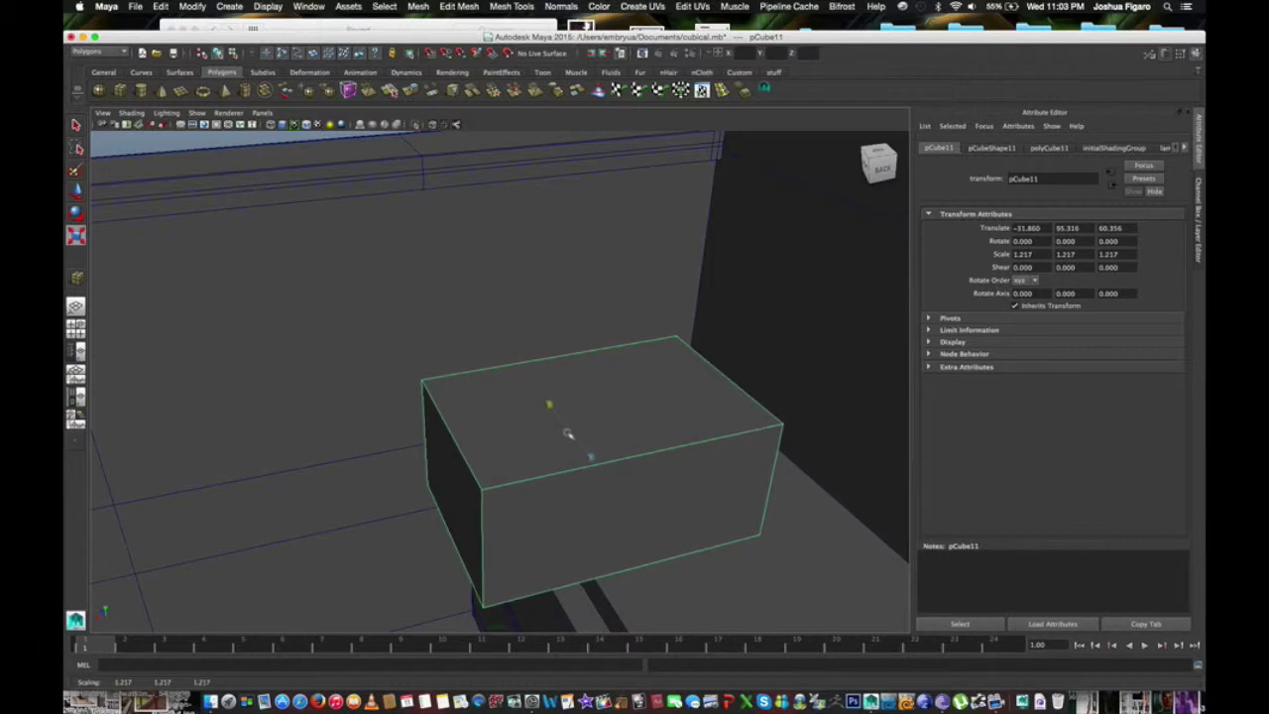
Step: Slide the box along X and Z onto the desk at -57.389, 95.316, 91.007
click(77, 190)
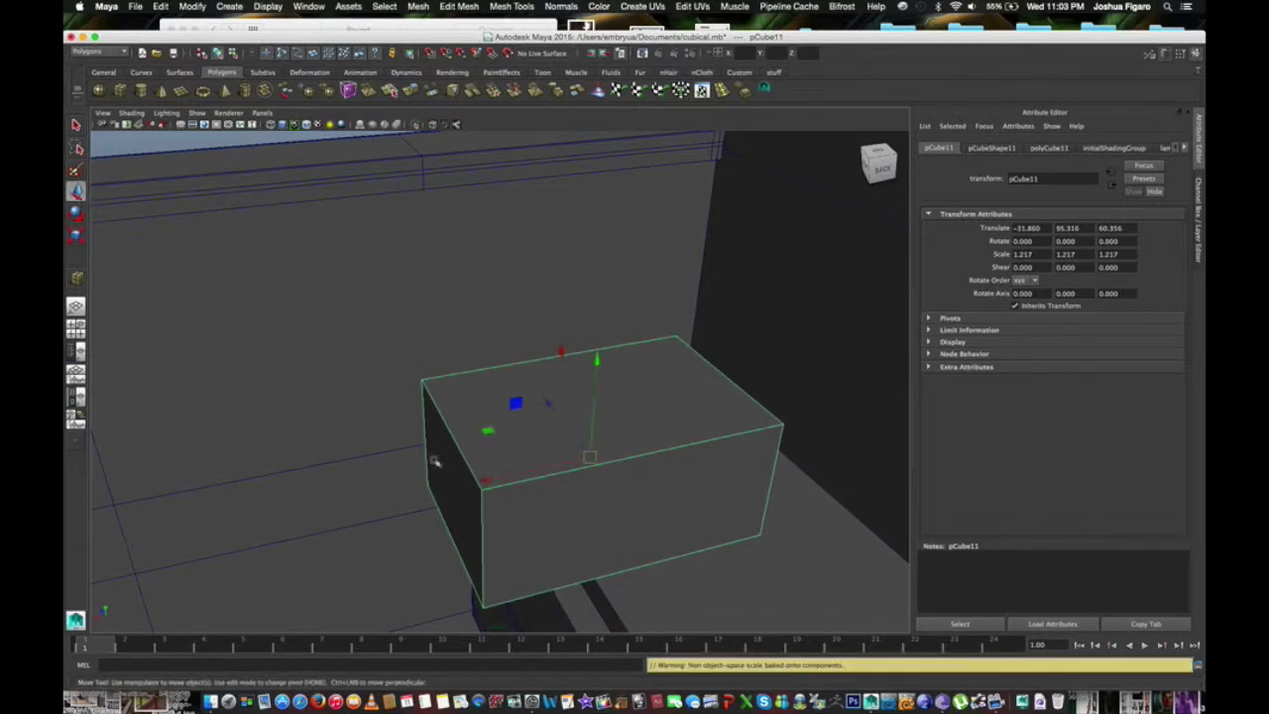
mouse_move(486, 479)
mouse_down()
mouse_move(527, 476)
mouse_move(579, 428)
mouse_up()
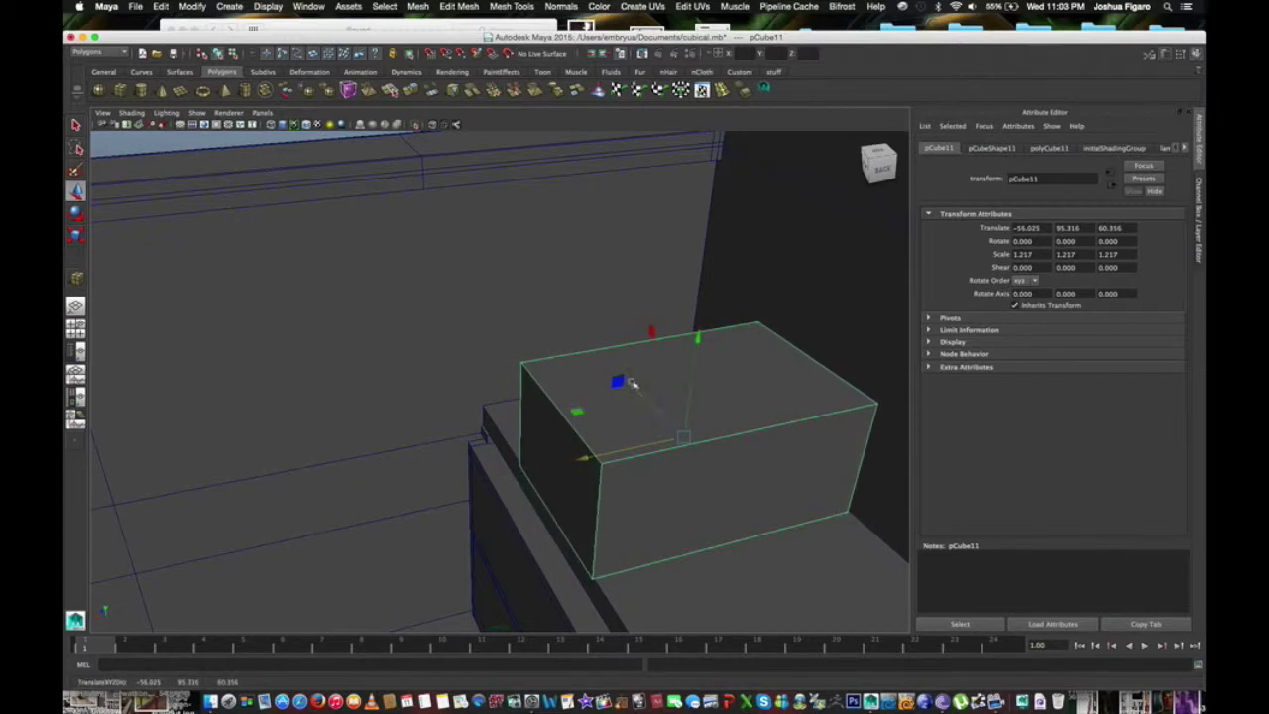
mouse_move(632, 383)
mouse_down()
mouse_move(598, 334)
mouse_move(605, 323)
mouse_move(605, 370)
mouse_move(580, 405)
mouse_move(546, 417)
mouse_move(536, 402)
mouse_move(562, 381)
mouse_up()
drag(484, 434, 489, 430)
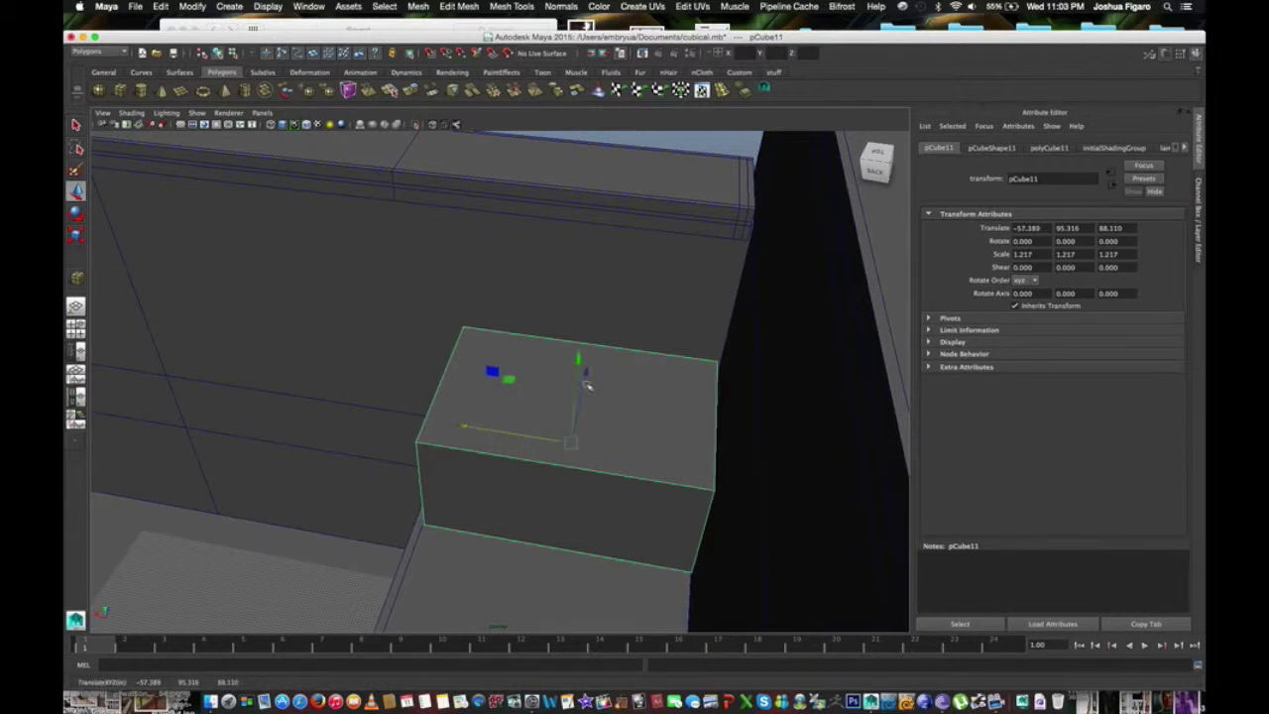
mouse_move(587, 384)
mouse_down()
mouse_move(569, 433)
mouse_move(618, 419)
mouse_move(609, 425)
mouse_move(694, 439)
mouse_move(688, 430)
mouse_move(665, 439)
mouse_move(705, 444)
mouse_up()
scroll(699, 441, down, 5)
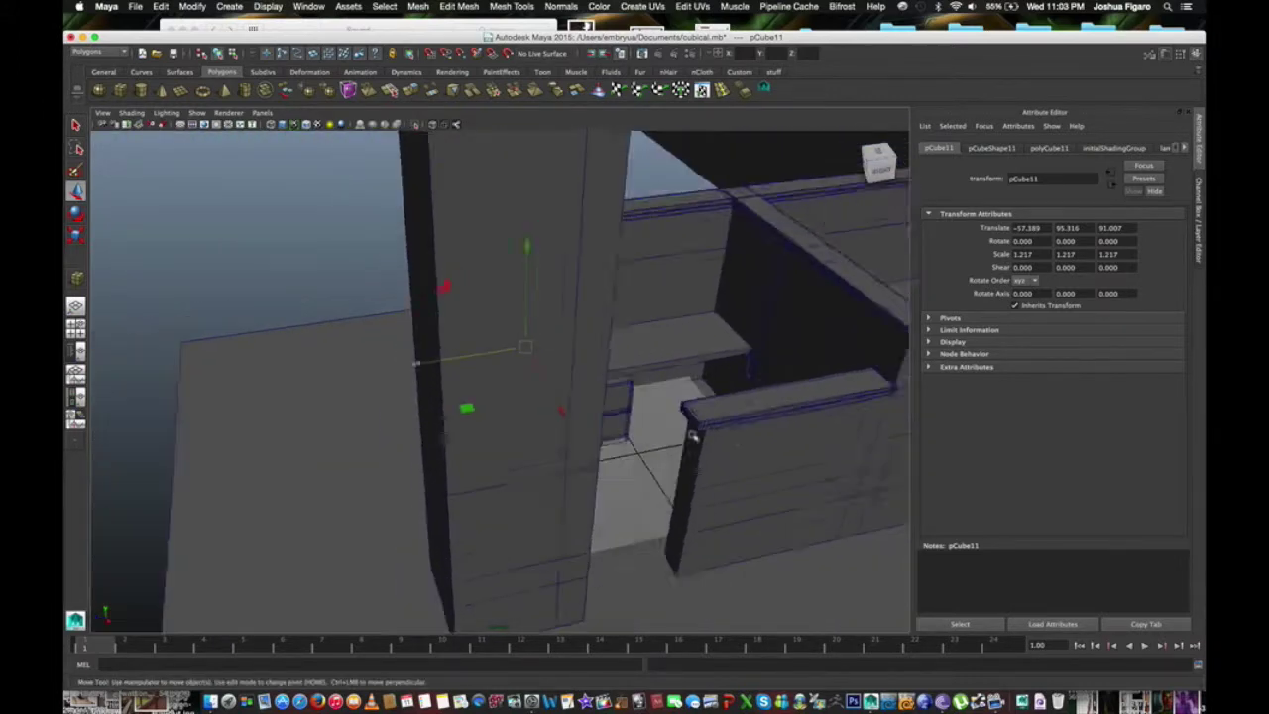
scroll(694, 441, down, 4)
scroll(697, 446, down, 3)
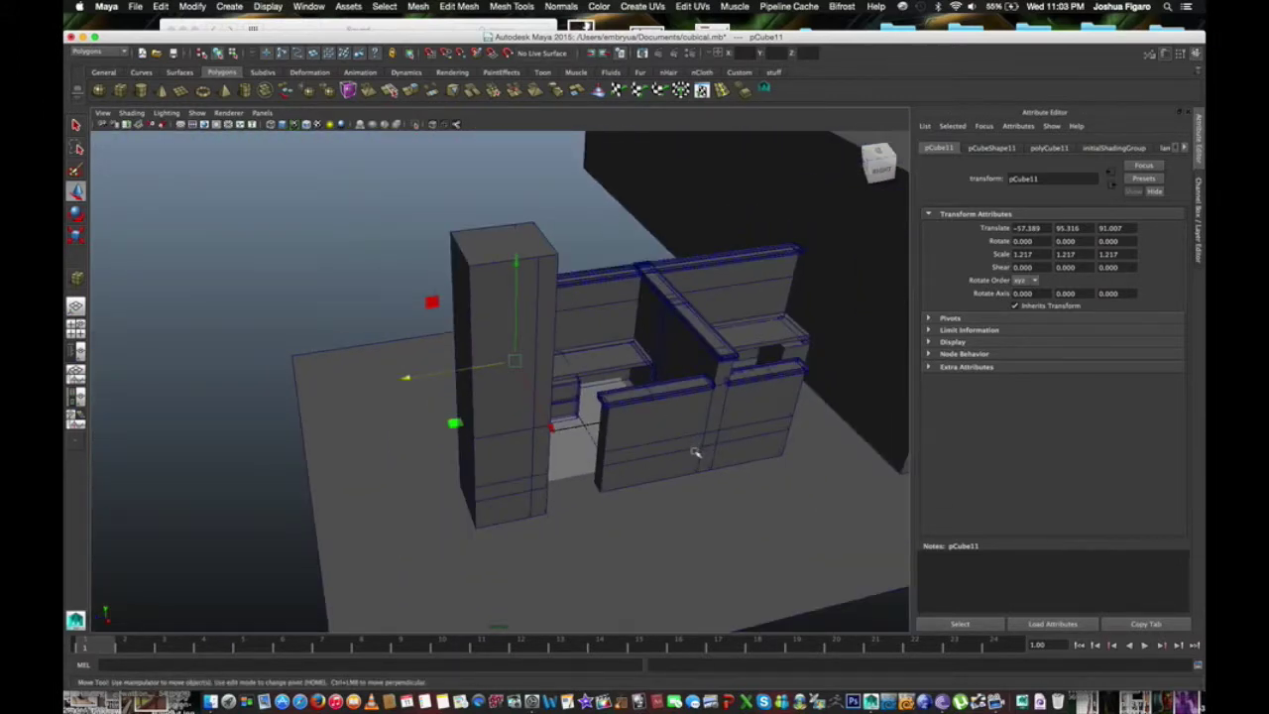
mouse_move(695, 453)
alt+mouse_down()
mouse_move(674, 459)
mouse_move(709, 454)
mouse_move(683, 461)
mouse_move(651, 419)
mouse_move(682, 426)
mouse_move(648, 459)
alt+mouse_up()
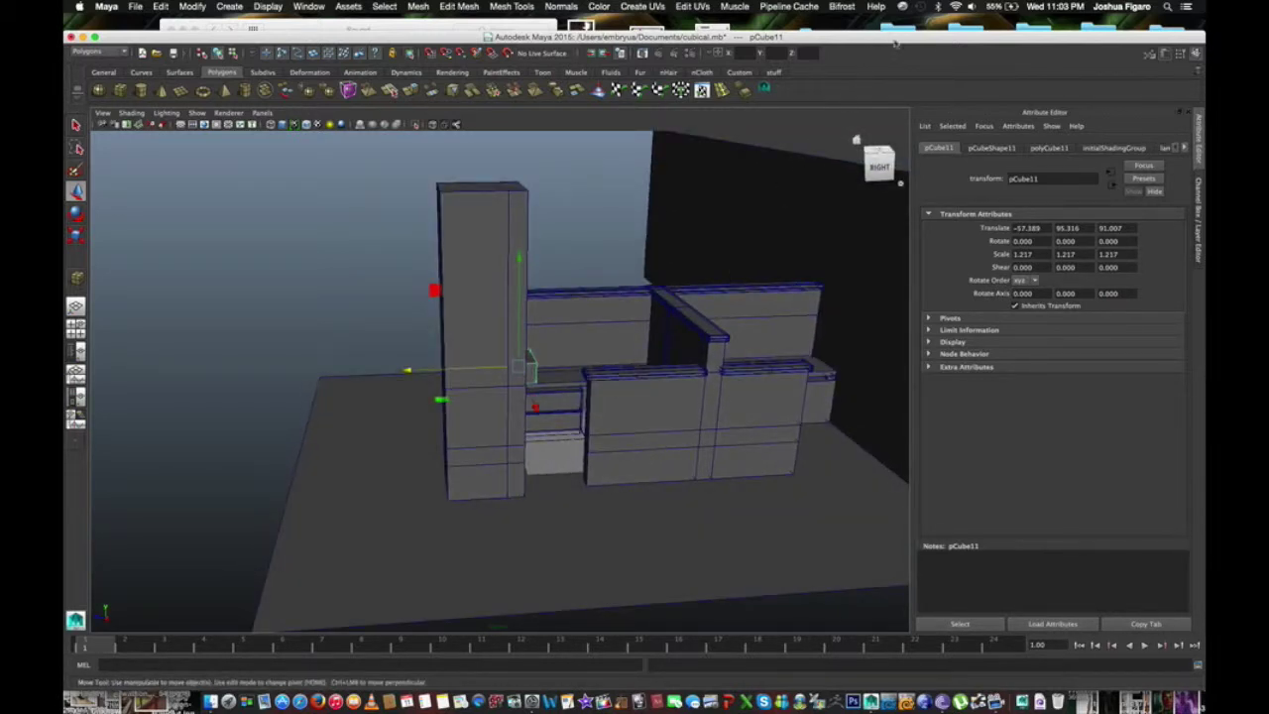
click(858, 30)
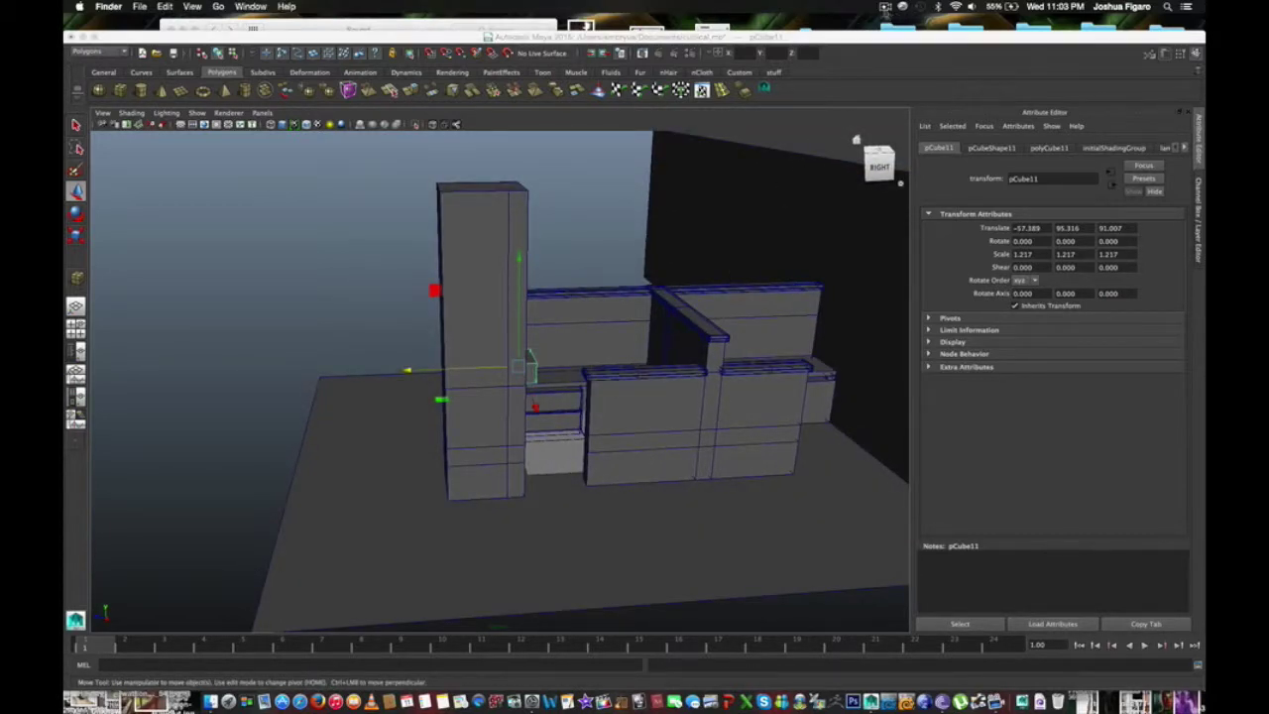